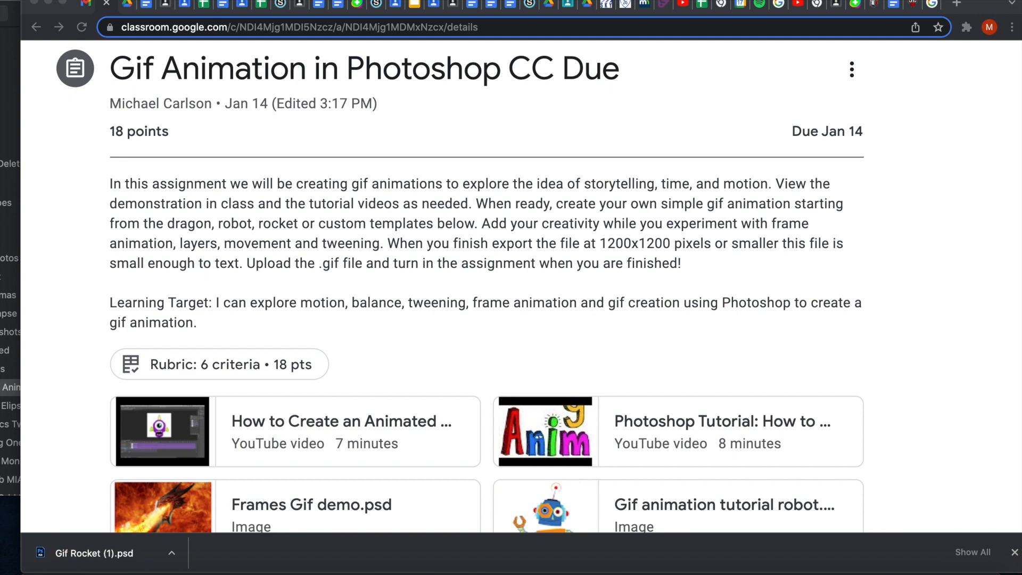
Review the GIF animation assignment's description and attachments, and open its six-criteria rubric.
{"action": "scroll", "coordinate": [195, 251], "scroll_direction": "down", "scroll_amount": 5}
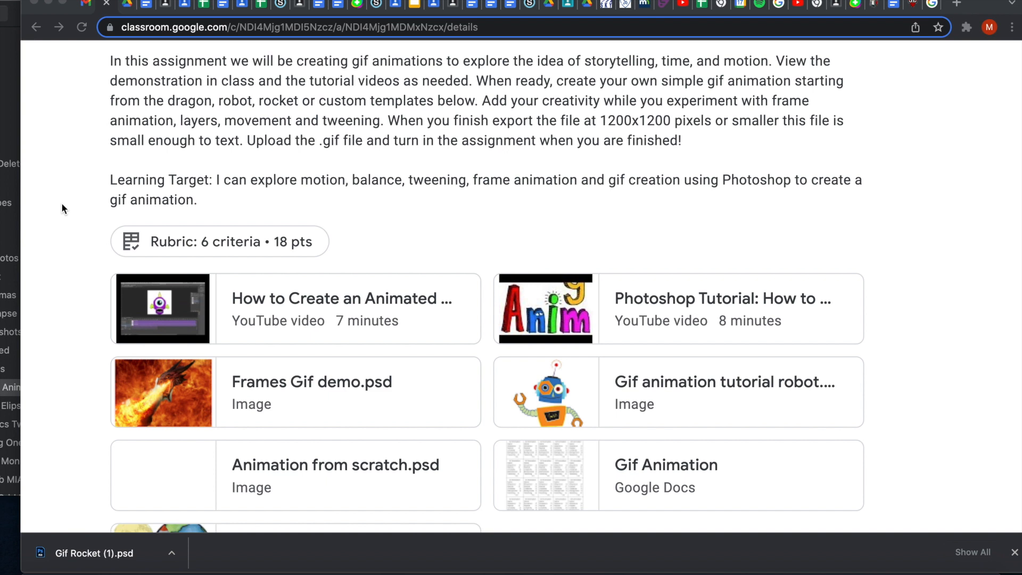
{"action": "scroll", "coordinate": [84, 232], "scroll_direction": "down", "scroll_amount": 3}
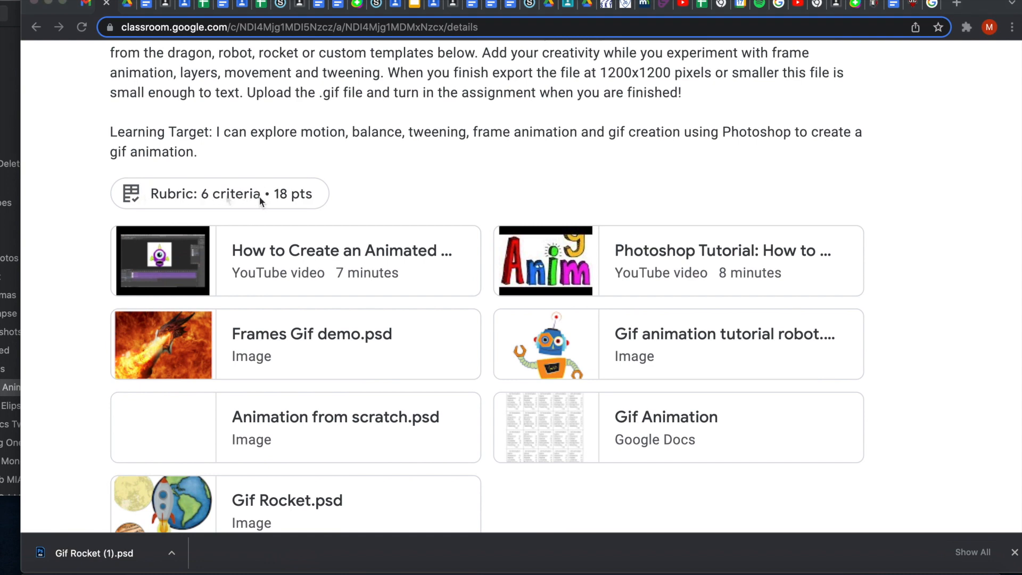
{"action": "left_click", "coordinate": [226, 194]}
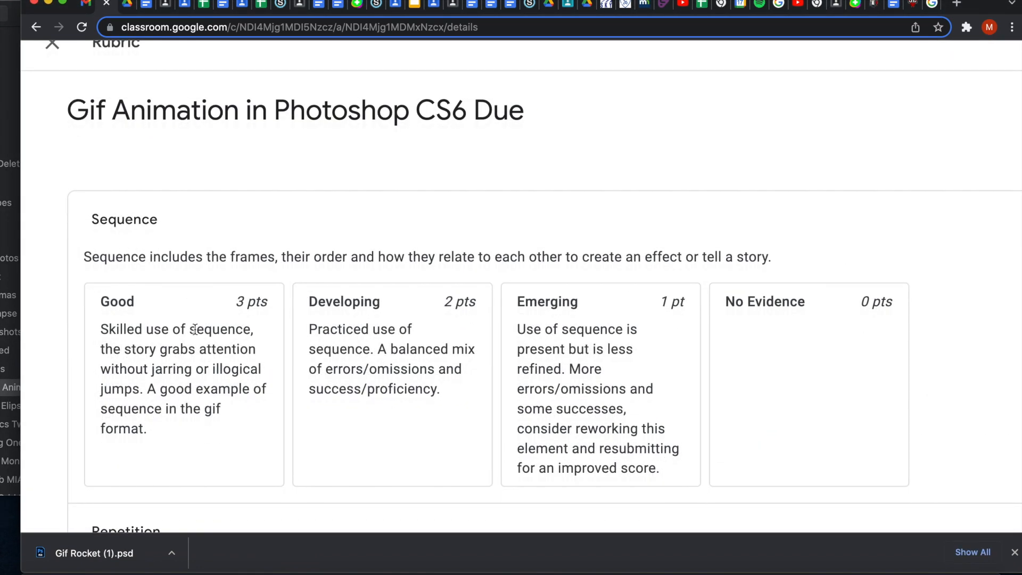
Read through the rubric criteria from Sequence to File Format and Preflight, and return to the assignment page.
{"action": "scroll", "coordinate": [194, 329], "scroll_direction": "down", "scroll_amount": 3}
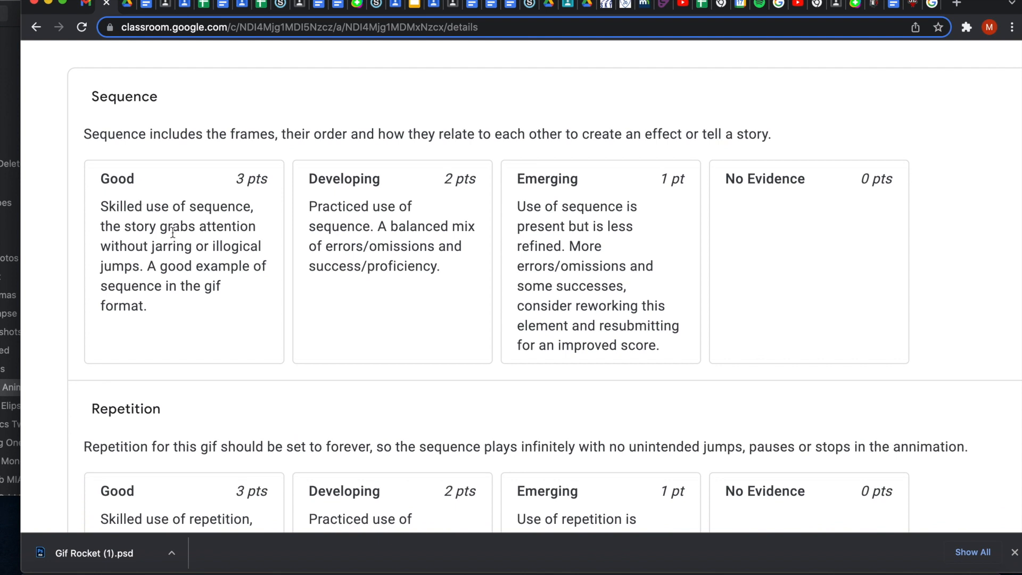
{"action": "scroll", "coordinate": [172, 232], "scroll_direction": "down", "scroll_amount": 5}
{"action": "scroll", "coordinate": [171, 289], "scroll_direction": "down", "scroll_amount": 3}
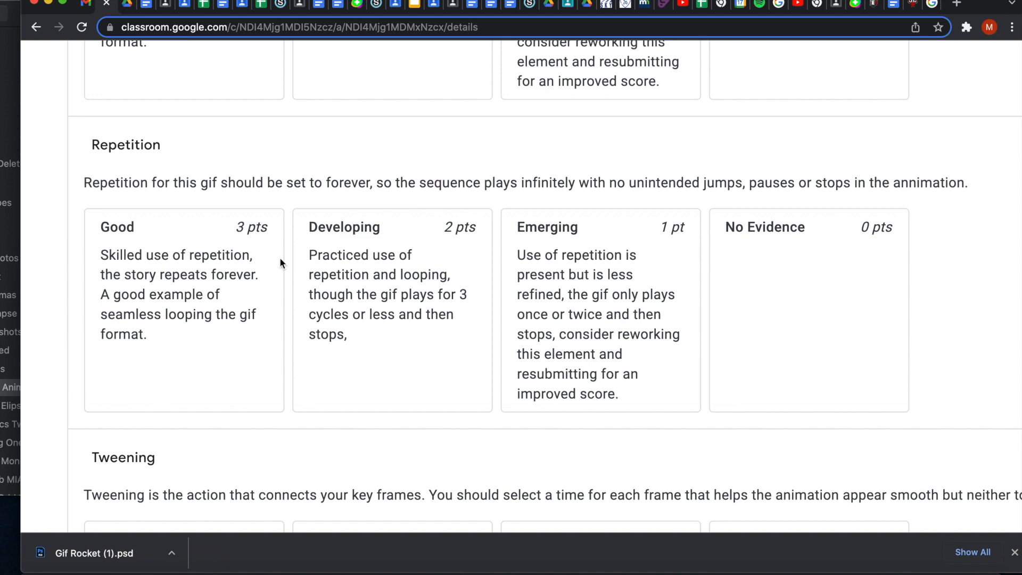
{"action": "scroll", "coordinate": [273, 252], "scroll_direction": "down", "scroll_amount": 3}
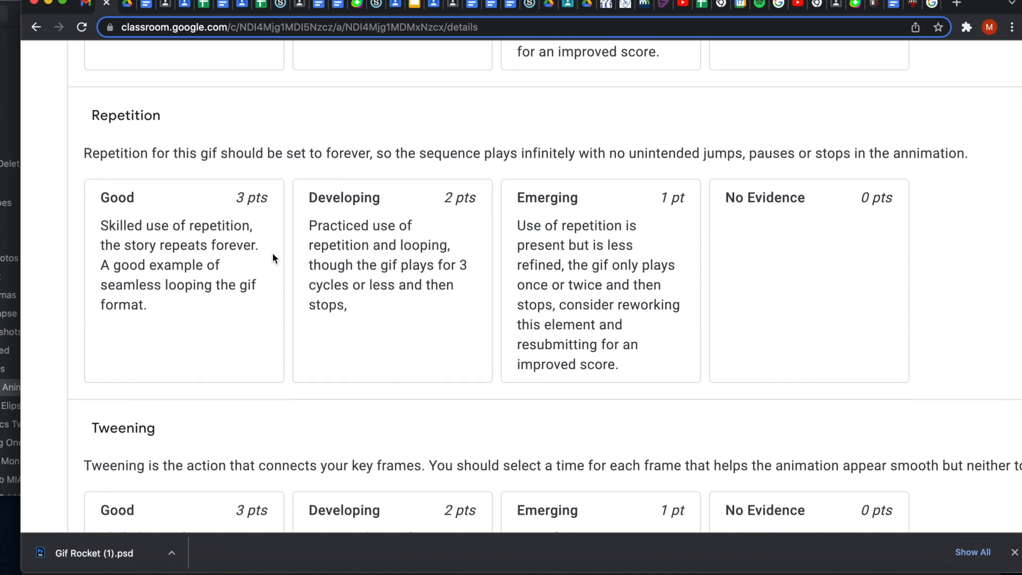
{"action": "scroll", "coordinate": [273, 253], "scroll_direction": "down", "scroll_amount": 6}
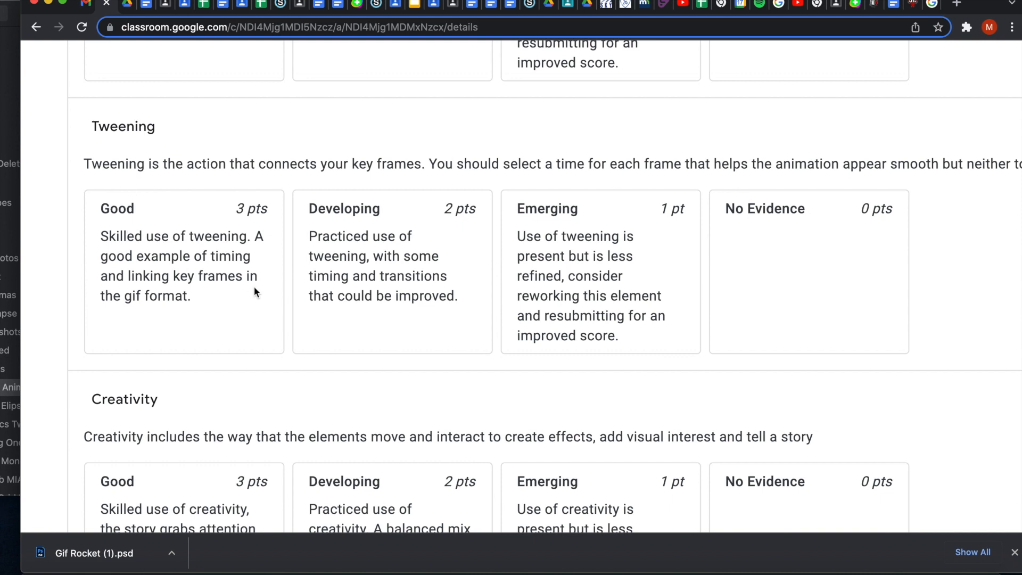
{"action": "scroll", "coordinate": [254, 287], "scroll_direction": "down", "scroll_amount": 6}
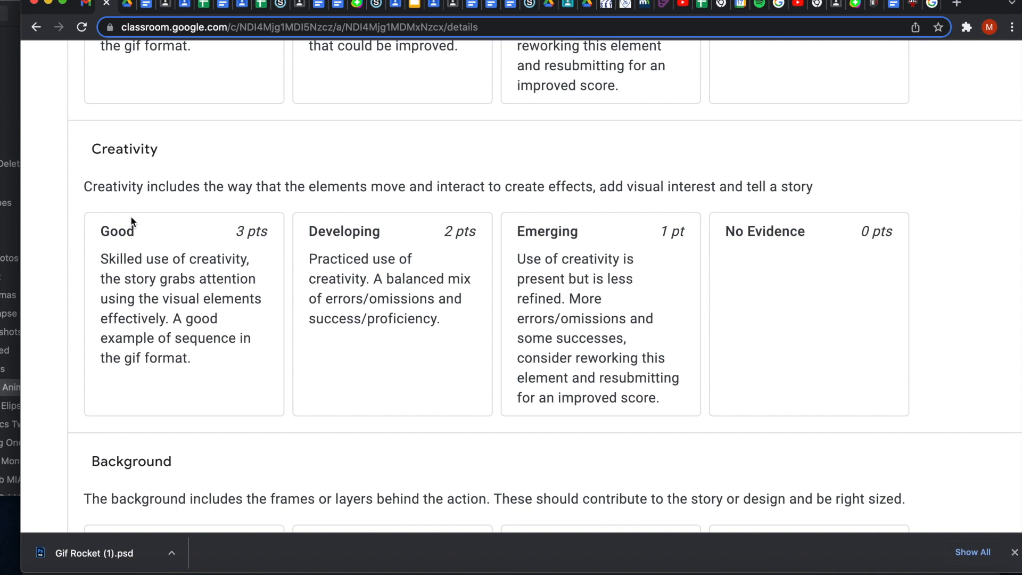
{"action": "scroll", "coordinate": [129, 216], "scroll_direction": "down", "scroll_amount": 1}
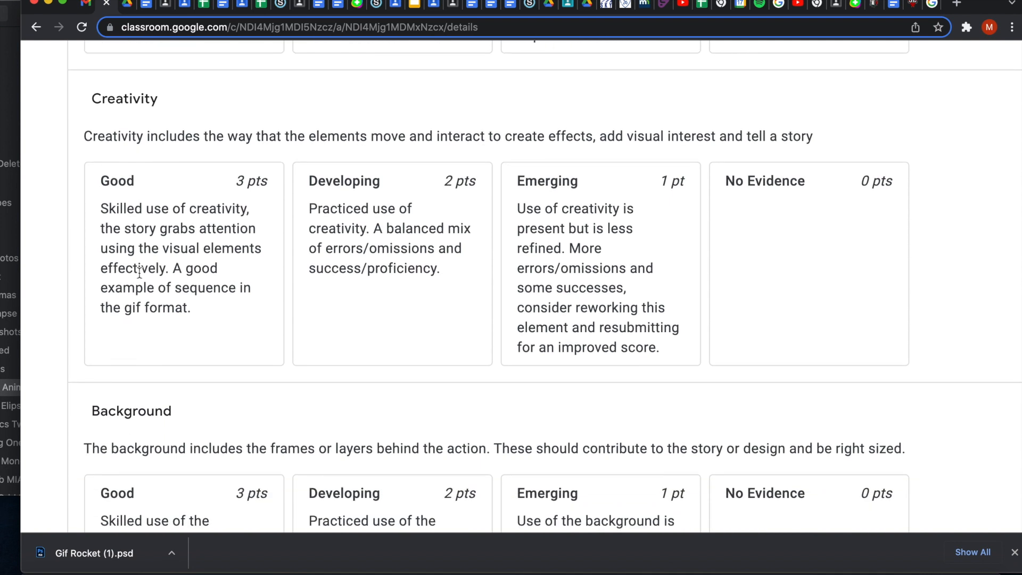
{"action": "scroll", "coordinate": [138, 261], "scroll_direction": "down", "scroll_amount": 1}
{"action": "scroll", "coordinate": [137, 261], "scroll_direction": "down", "scroll_amount": 4}
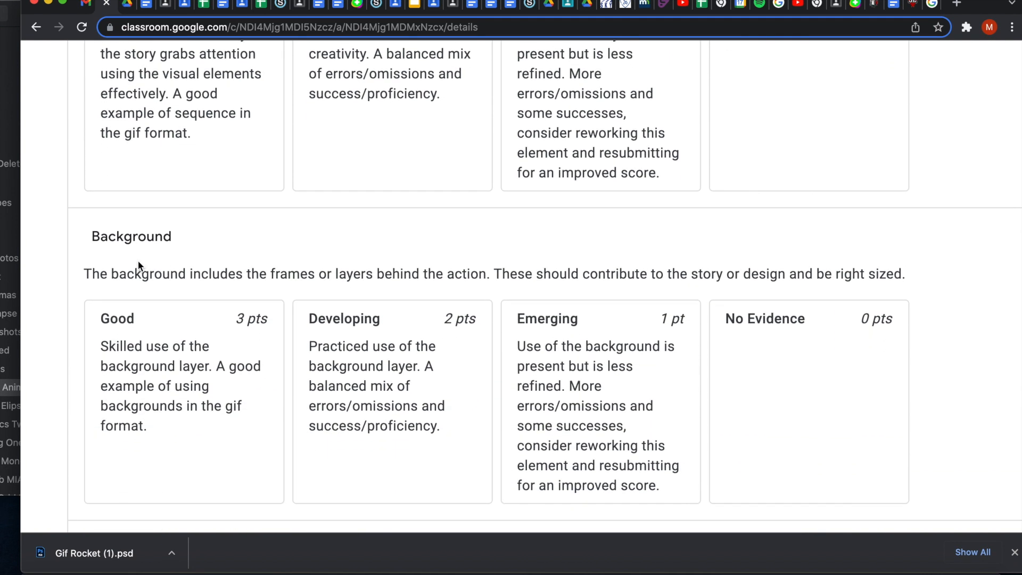
{"action": "scroll", "coordinate": [194, 334], "scroll_direction": "down", "scroll_amount": 1}
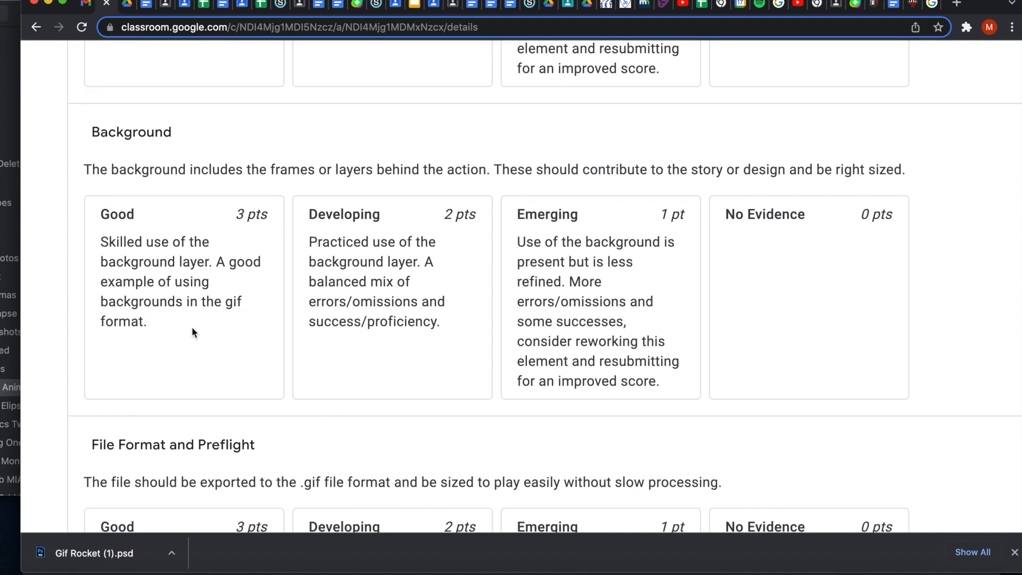
{"action": "scroll", "coordinate": [176, 274], "scroll_direction": "down", "scroll_amount": 2}
{"action": "scroll", "coordinate": [188, 282], "scroll_direction": "up", "scroll_amount": 1}
{"action": "scroll", "coordinate": [157, 200], "scroll_direction": "down", "scroll_amount": 3}
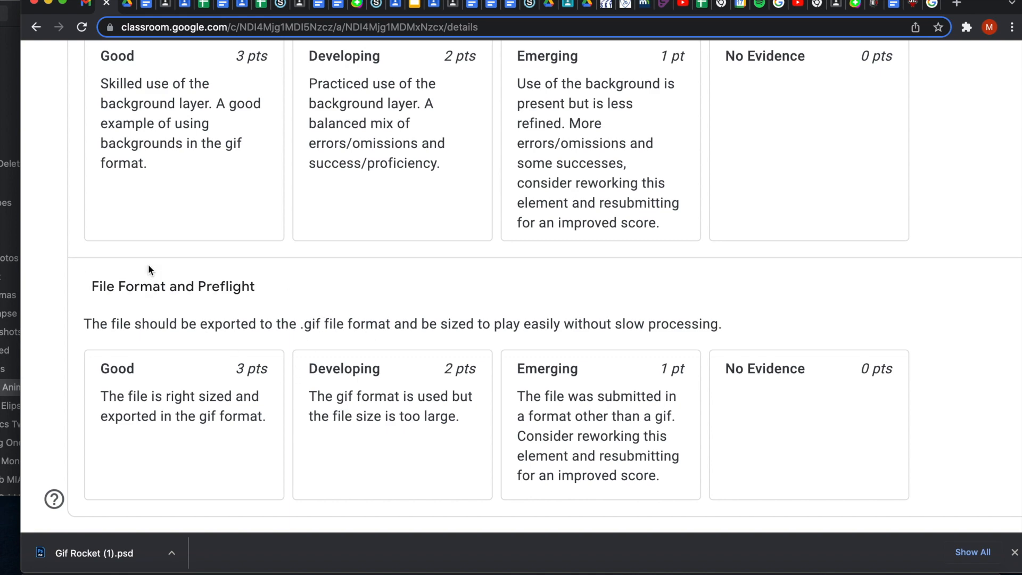
{"action": "scroll", "coordinate": [148, 269], "scroll_direction": "up", "scroll_amount": 20}
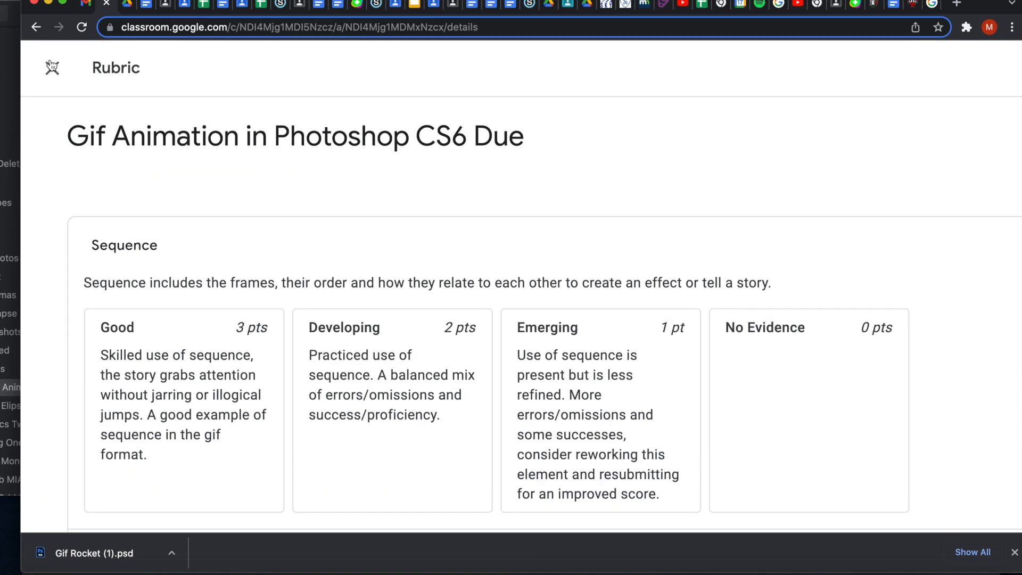
{"action": "left_click", "coordinate": [52, 67]}
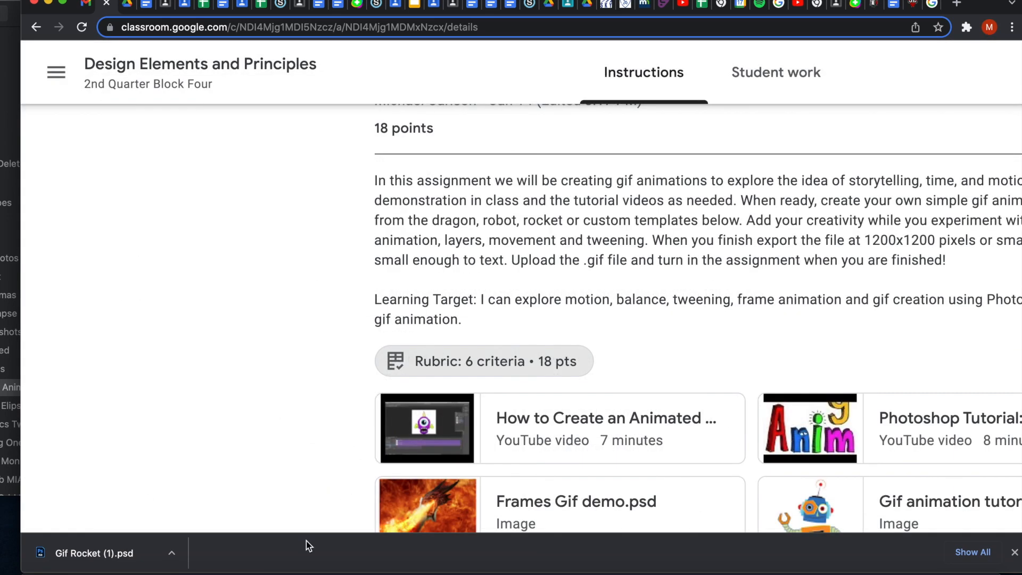
Switch to Photos, view the dragon and two robot example animations, and return to the assignment in the browser.
{"action": "left_click", "coordinate": [334, 567]}
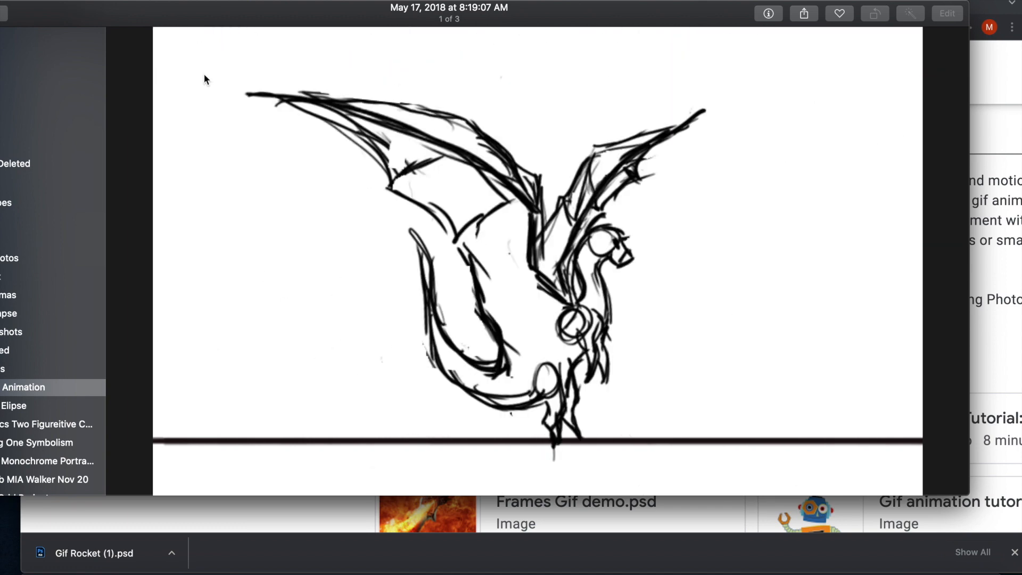
{"action": "key", "text": "Right"}
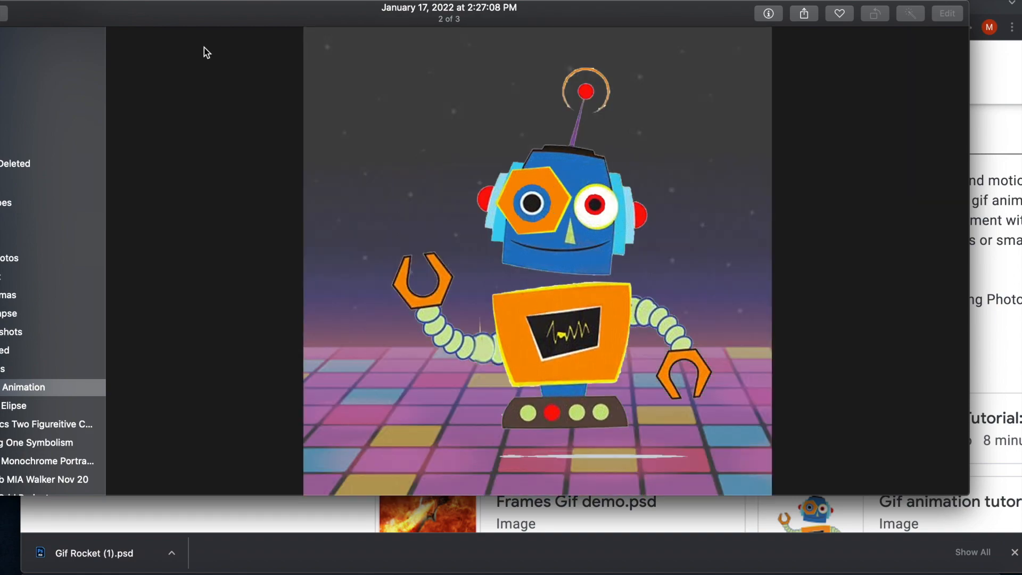
{"action": "key", "text": "Right"}
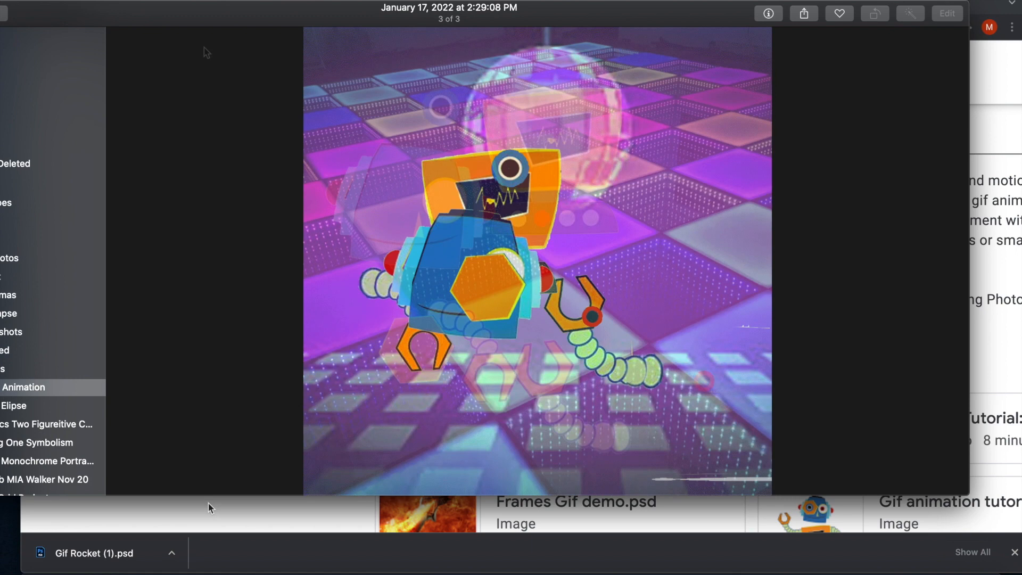
{"action": "left_click", "coordinate": [209, 502]}
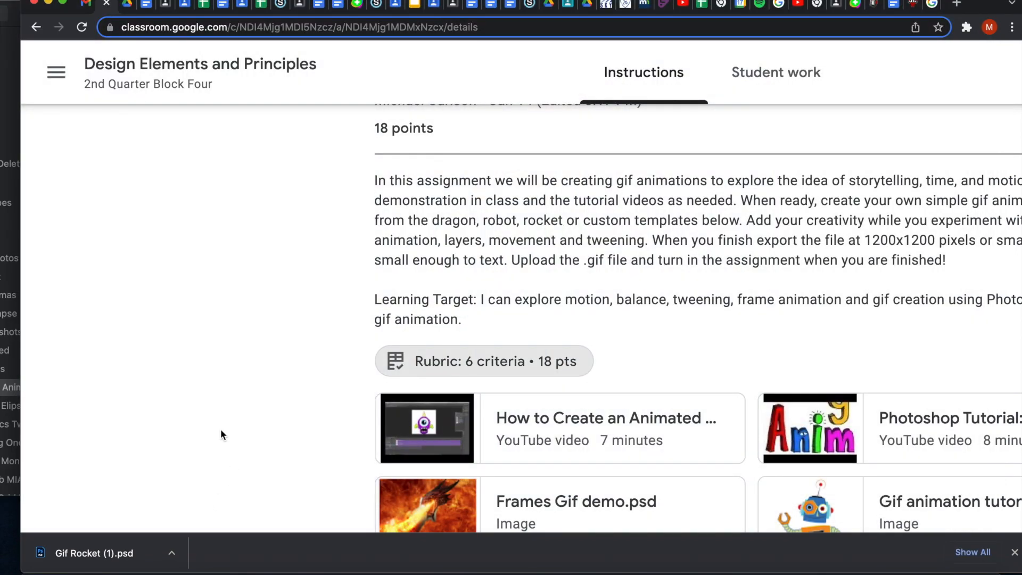
Open the Gif Rocket.psd template from the assignment's attachments in its own Google Drive page.
{"action": "scroll", "coordinate": [231, 458], "scroll_direction": "down", "scroll_amount": 5}
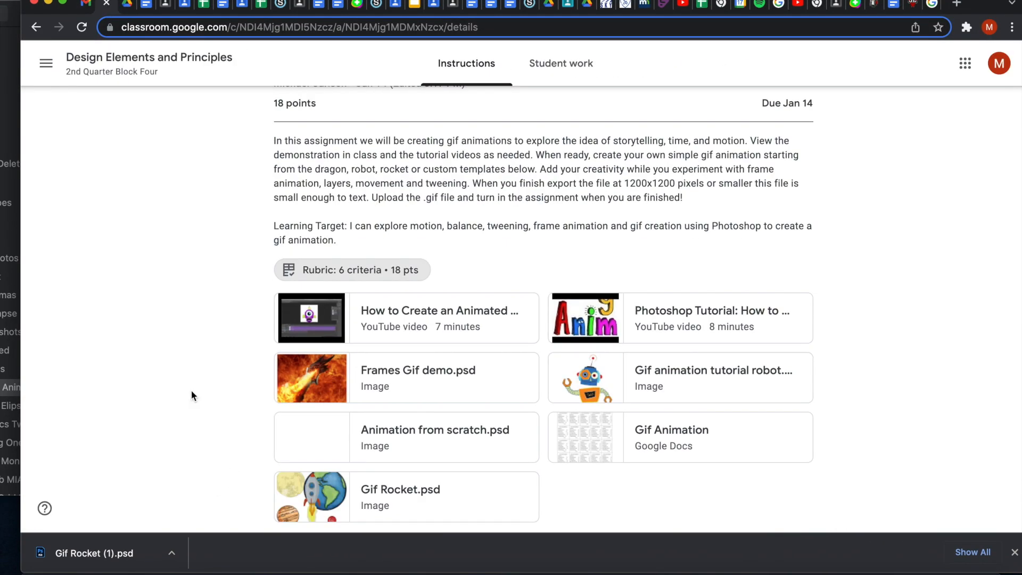
{"action": "scroll", "coordinate": [247, 318], "scroll_direction": "down", "scroll_amount": 3}
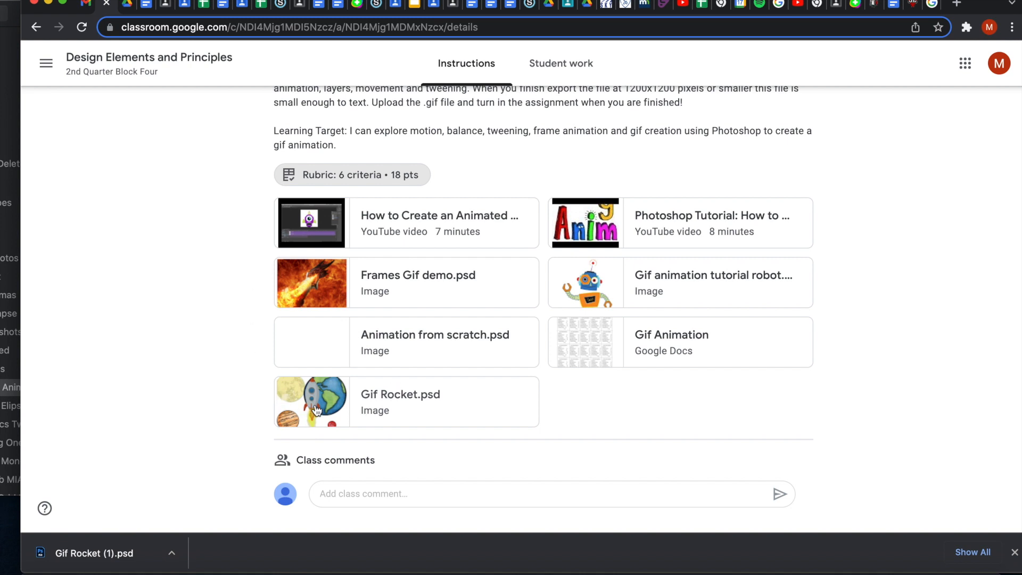
{"action": "left_click_drag", "start_coordinate": [319, 408], "coordinate": [345, 408]}
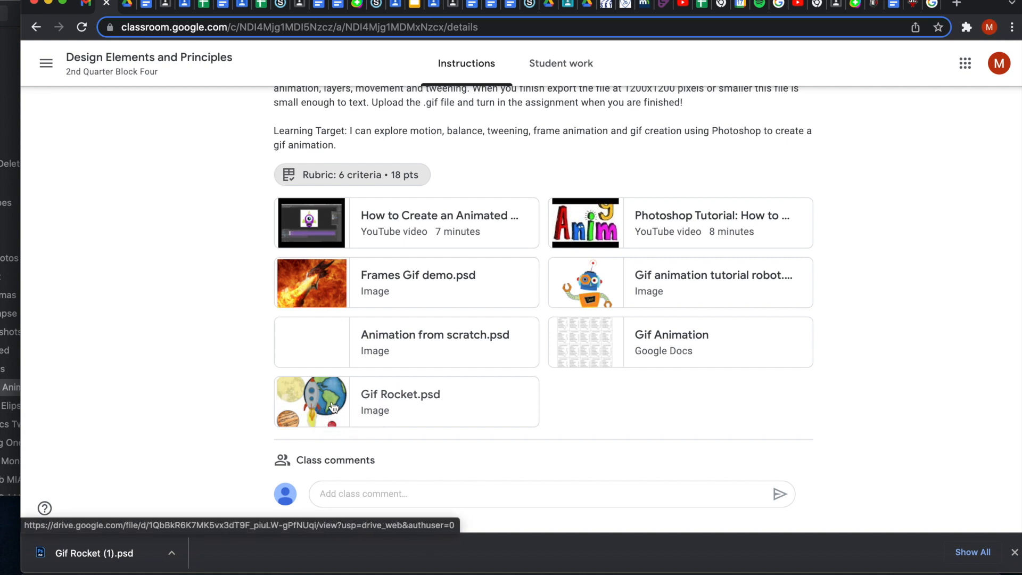
{"action": "left_click", "coordinate": [333, 407]}
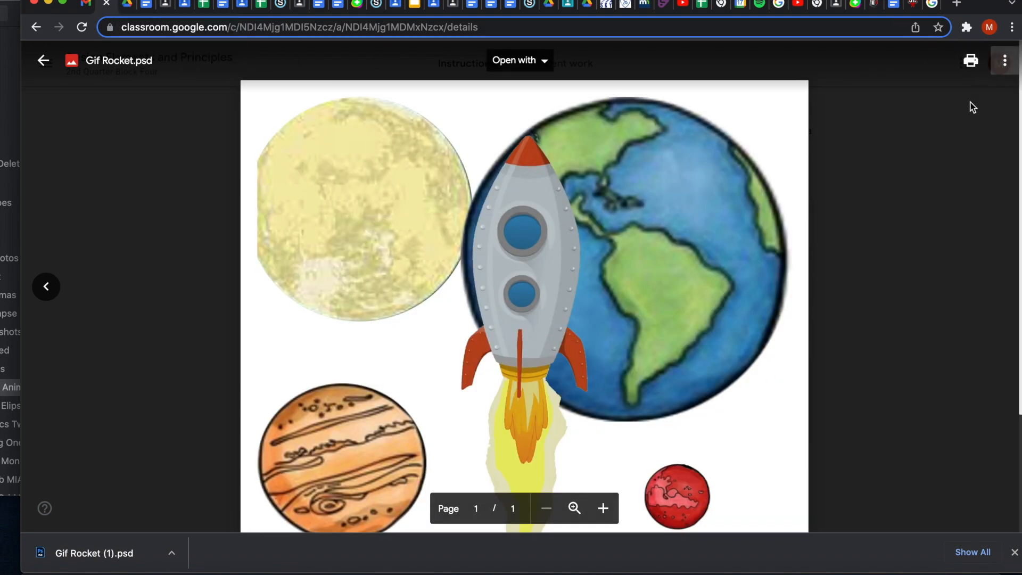
{"action": "left_click", "coordinate": [1006, 62]}
{"action": "left_click", "coordinate": [908, 132]}
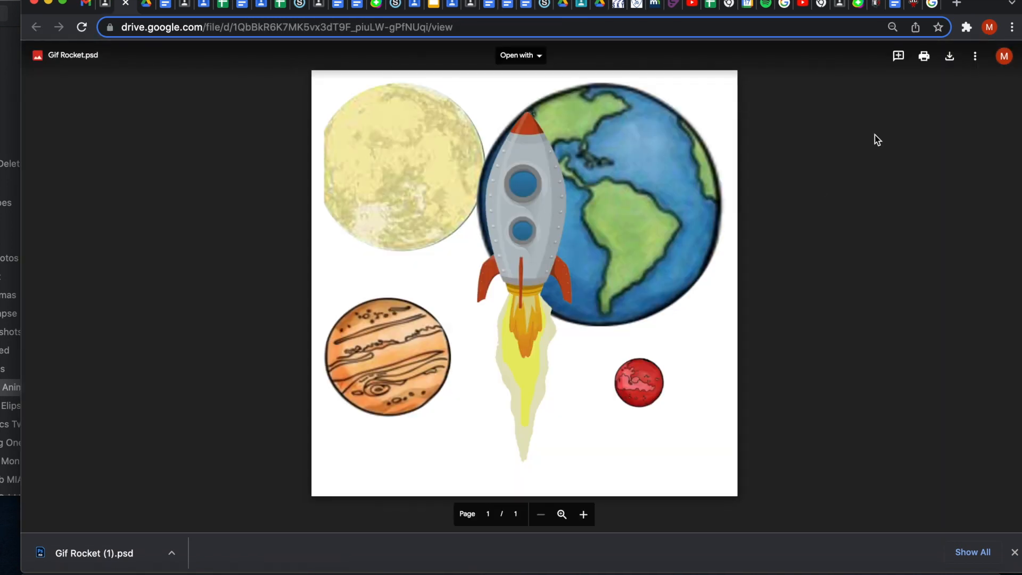
Download Gif Rocket.psd and open the downloaded copy in Photoshop.
{"action": "left_click", "coordinate": [951, 57]}
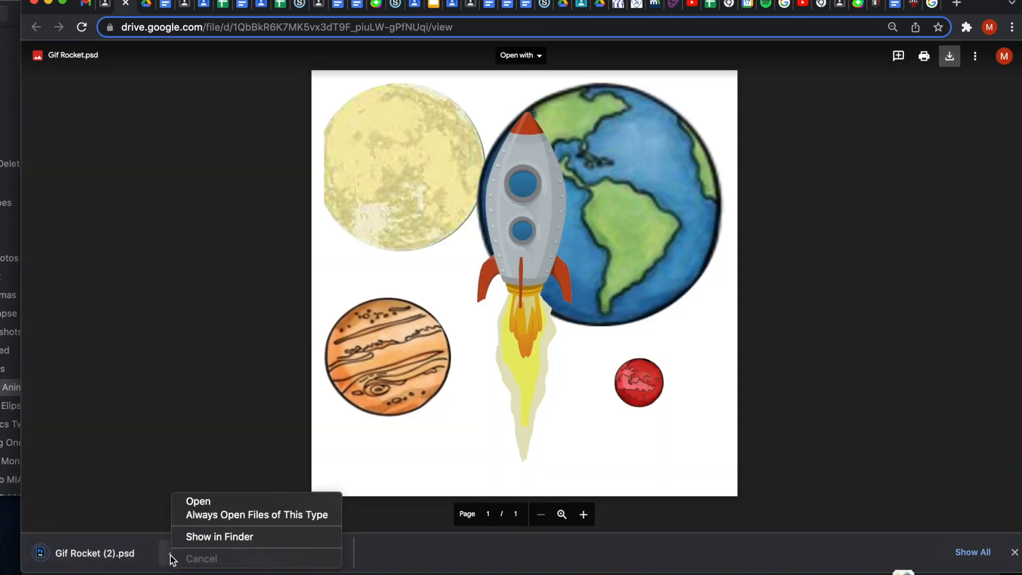
{"action": "left_click", "coordinate": [169, 555]}
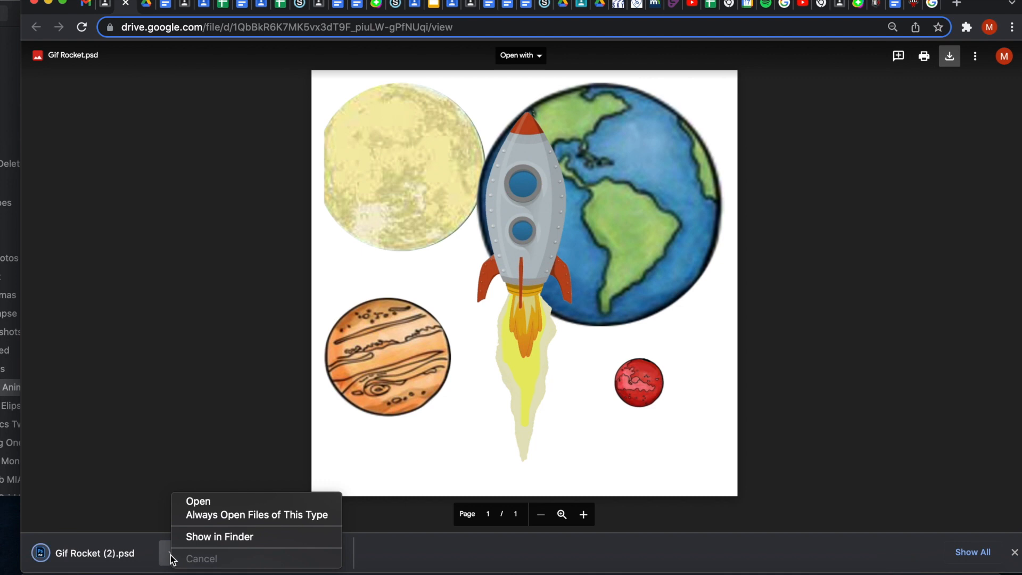
{"action": "left_click", "coordinate": [199, 503]}
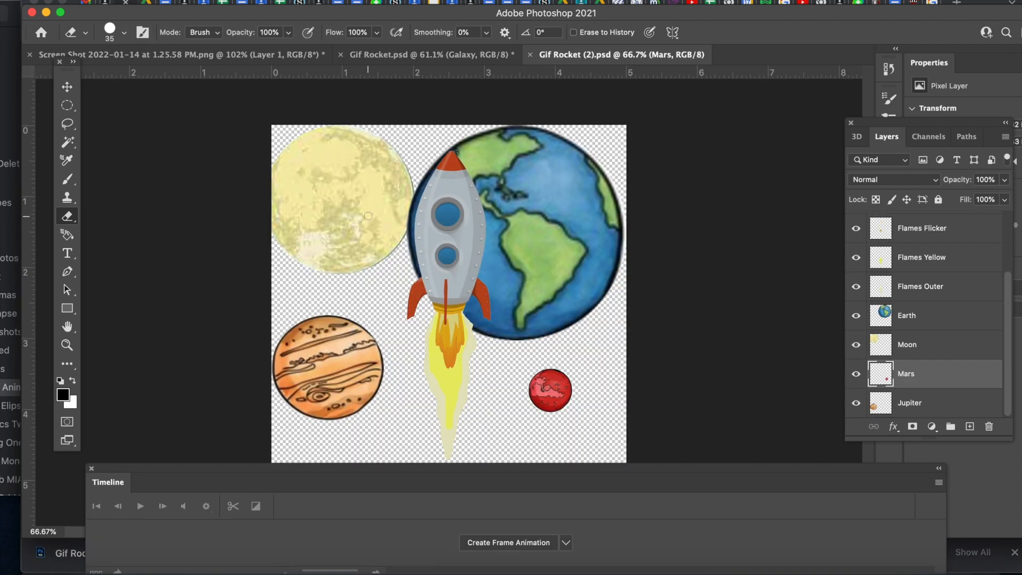
Switch to the finished Gif Rocket.psd document and play its frame animation as a preview, stopping it partway.
{"action": "left_click", "coordinate": [372, 59]}
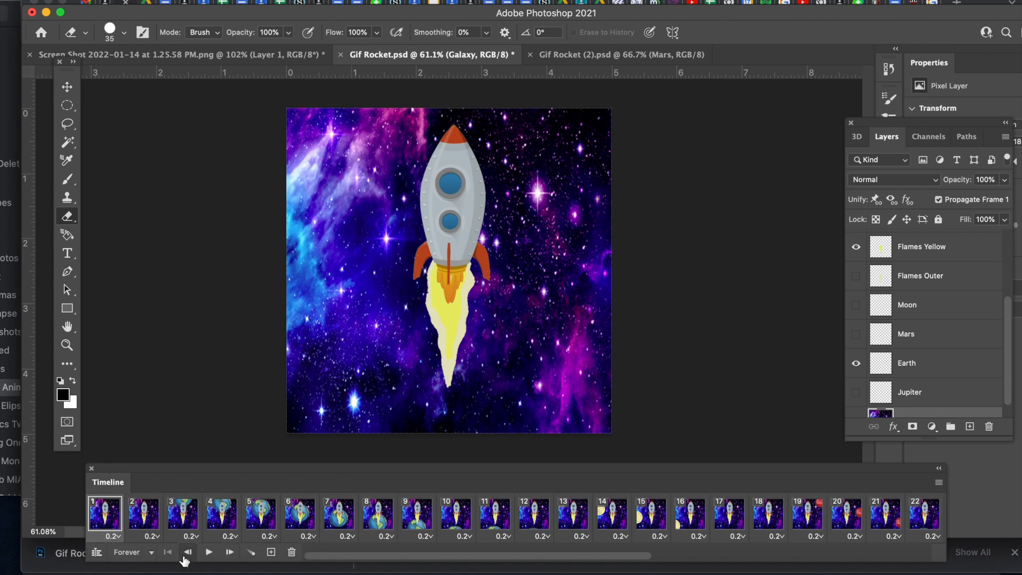
{"action": "left_click", "coordinate": [211, 554]}
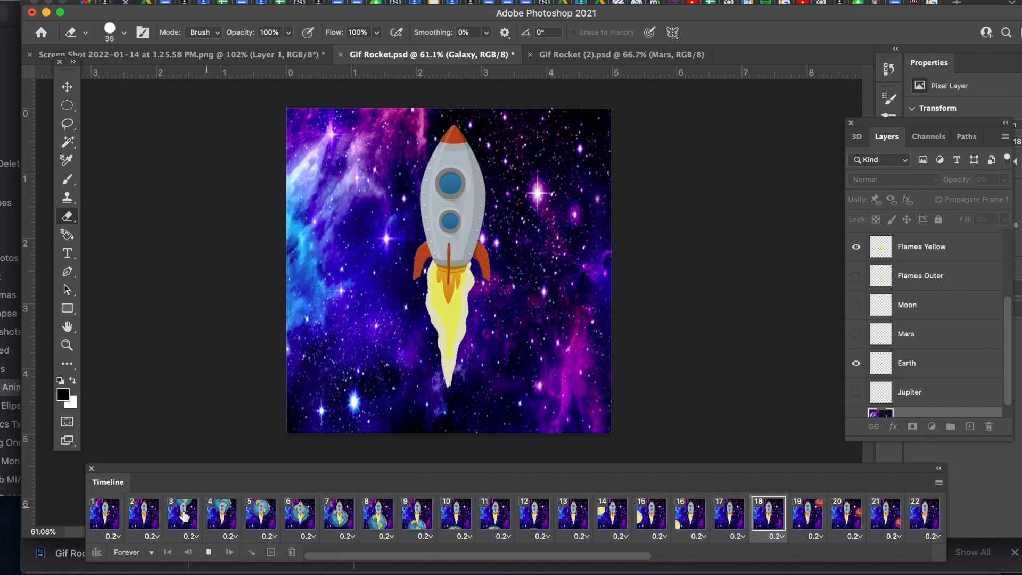
{"action": "left_click", "coordinate": [209, 554]}
Examine individual timeline frames of the rocket animation as the Earth and Moon pass by, ending on frame 11.
{"action": "left_click", "coordinate": [259, 519]}
{"action": "left_click", "coordinate": [385, 515]}
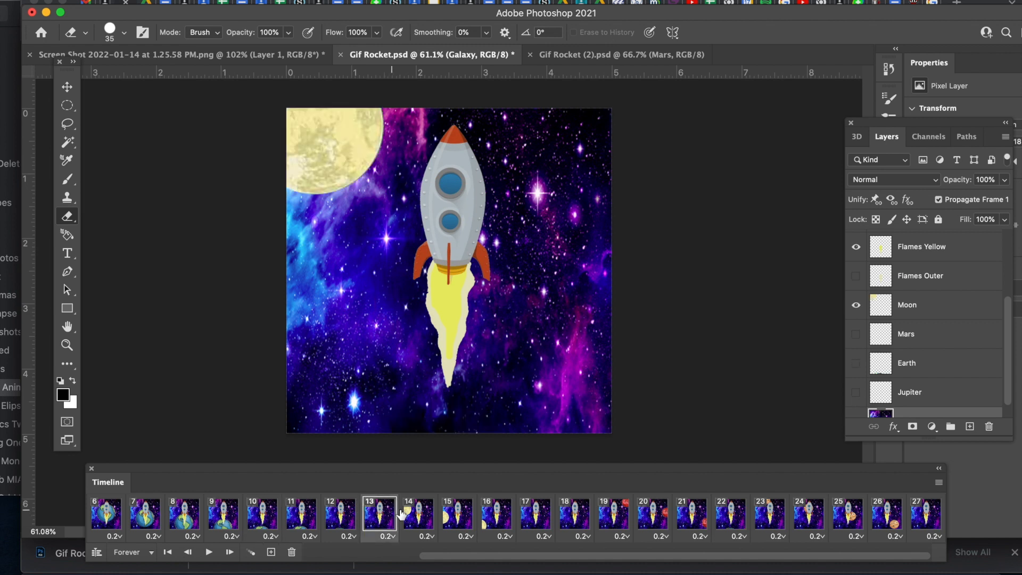
{"action": "left_click", "coordinate": [462, 515]}
{"action": "left_click", "coordinate": [380, 516]}
{"action": "left_click", "coordinate": [340, 515]}
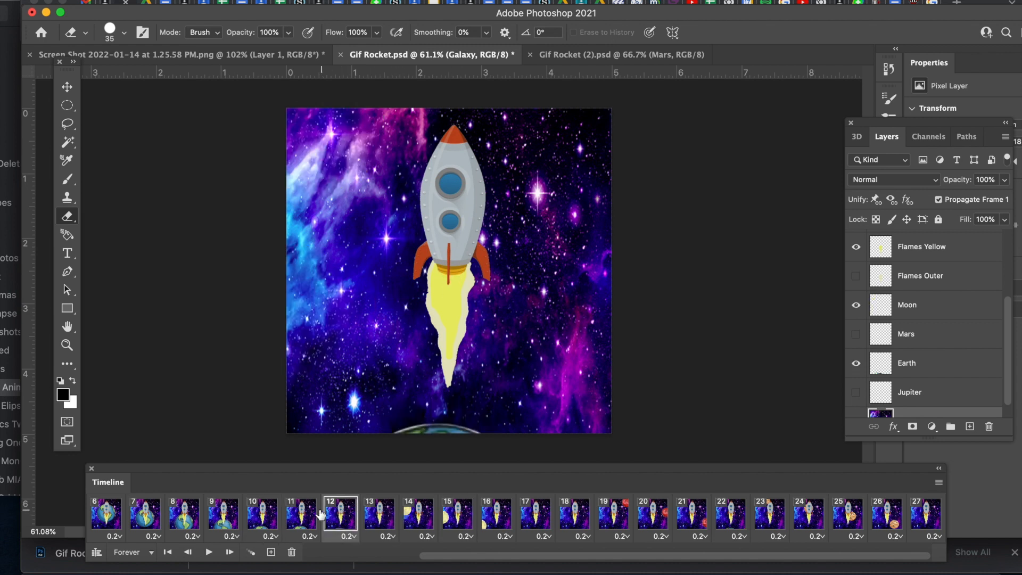
{"action": "left_click", "coordinate": [301, 515]}
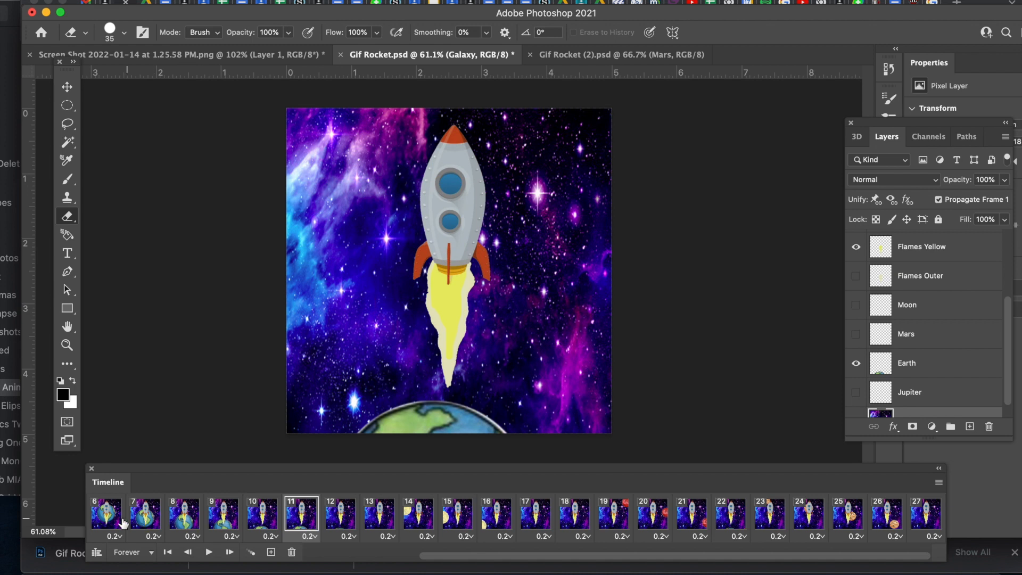
{"action": "mouse_move", "coordinate": [301, 515]}
{"action": "left_mouse_down"}
{"action": "mouse_move", "coordinate": [304, 473]}
{"action": "mouse_move", "coordinate": [369, 484]}
{"action": "mouse_move", "coordinate": [361, 478]}
{"action": "mouse_move", "coordinate": [296, 505]}
{"action": "left_mouse_up"}
Set the animation's looping option to Once and play it.
{"action": "left_click", "coordinate": [151, 553]}
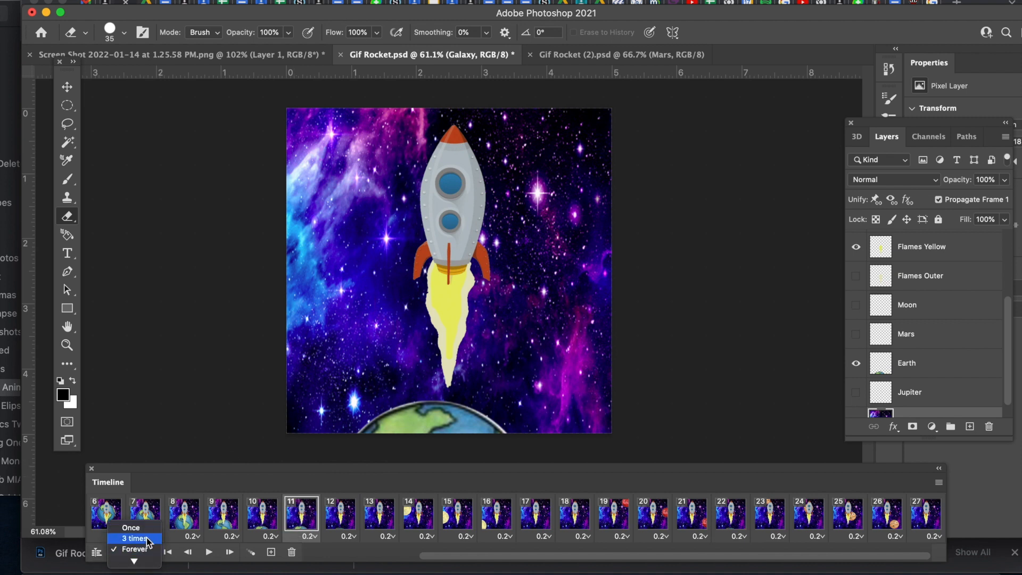
{"action": "key", "text": "Escape"}
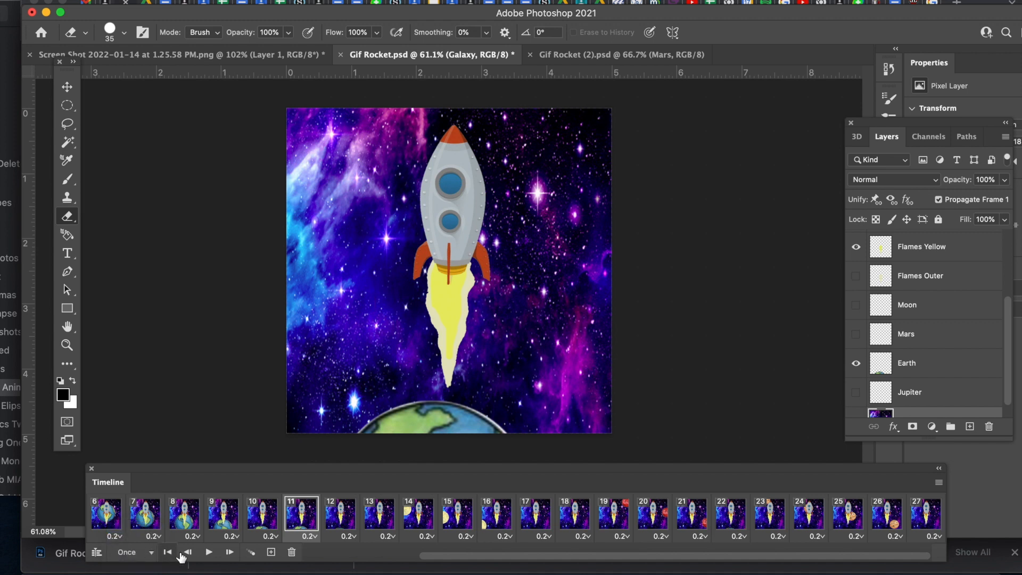
{"action": "left_click", "coordinate": [209, 552]}
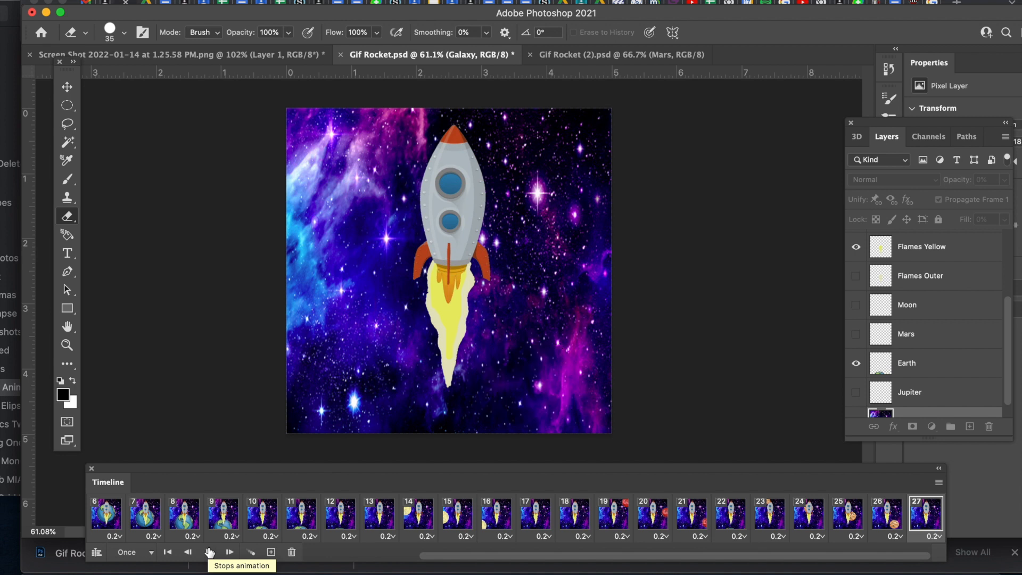
Set the animation's looping option to 3 times.
{"action": "left_click", "coordinate": [151, 553]}
{"action": "left_click", "coordinate": [137, 505]}
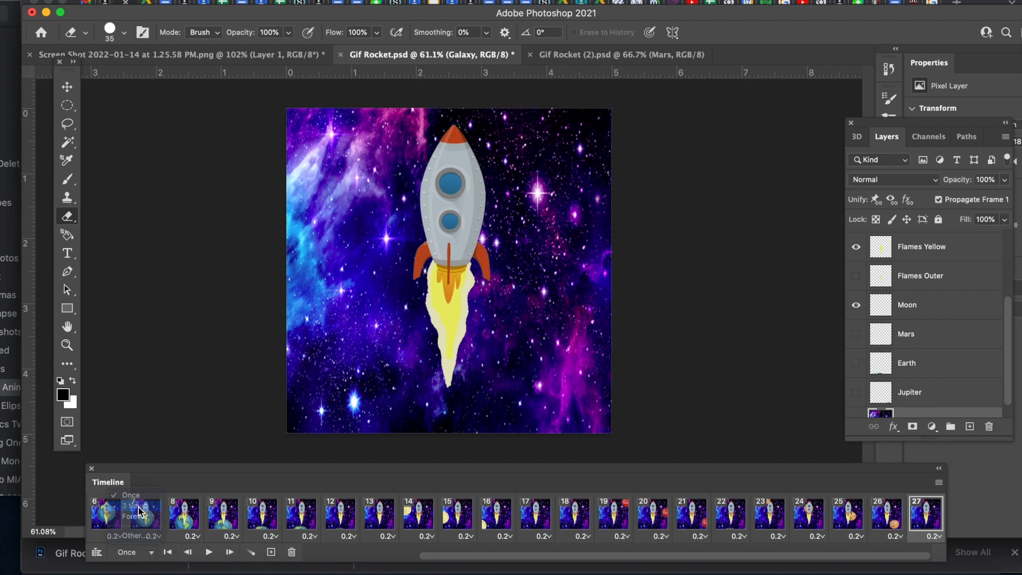
Preview the animation with its current loop count and set its looping option to Forever.
{"action": "left_click", "coordinate": [209, 552]}
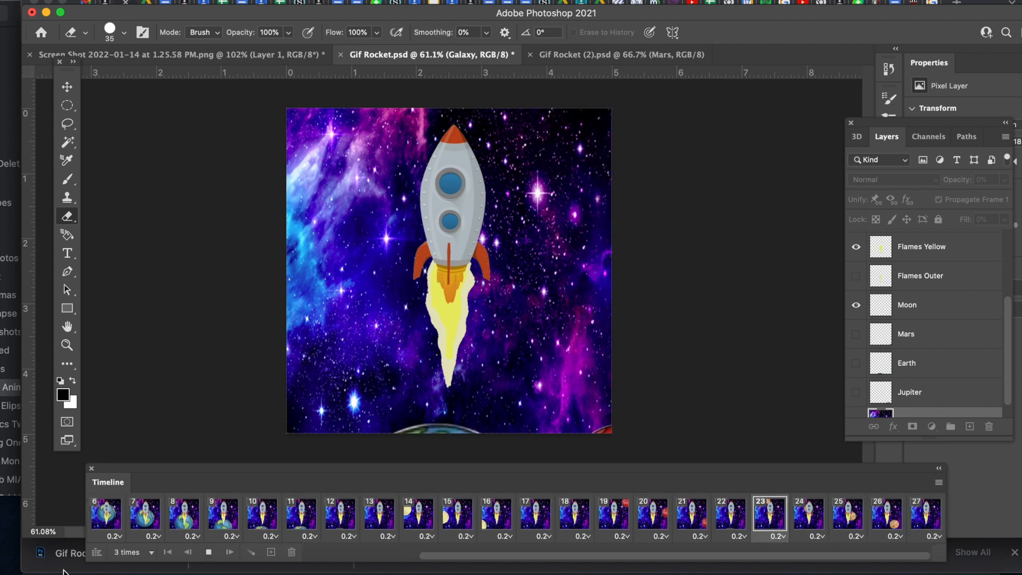
{"action": "left_click", "coordinate": [152, 553]}
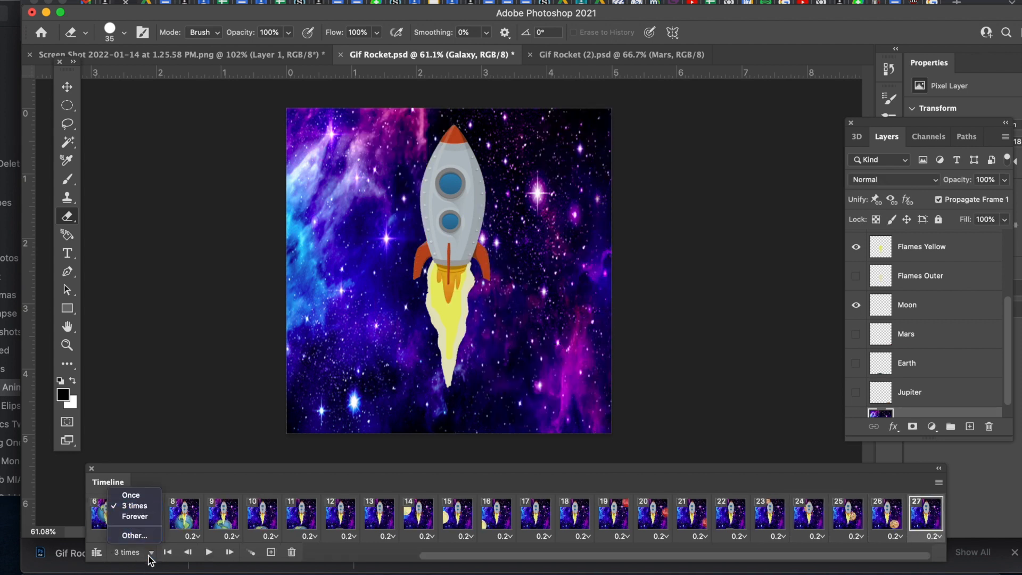
{"action": "left_click", "coordinate": [144, 516]}
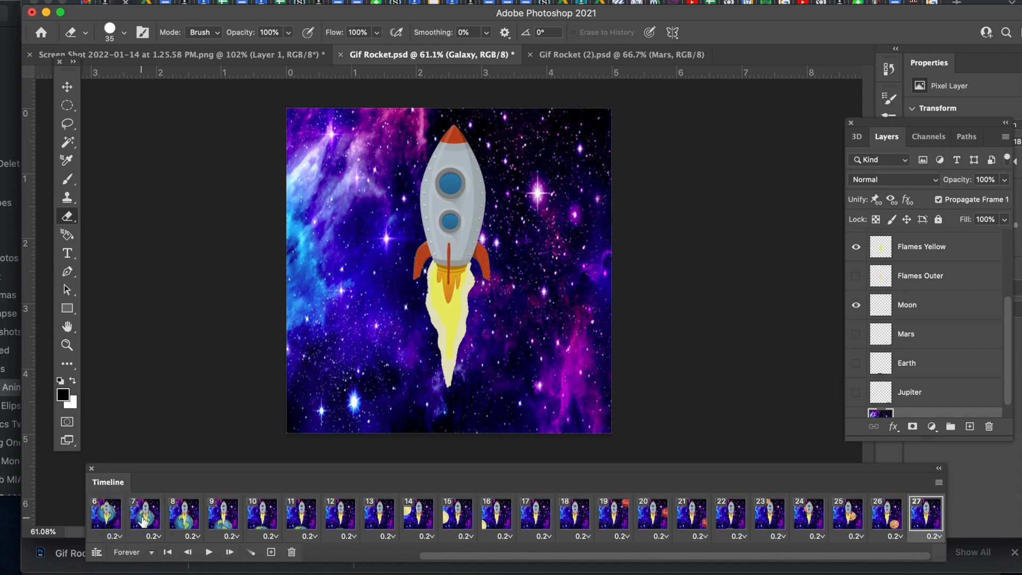
Convert the frame animation to a video timeline and back to a frame animation, adjusting the Timeline panel's height.
{"action": "left_click", "coordinate": [97, 554]}
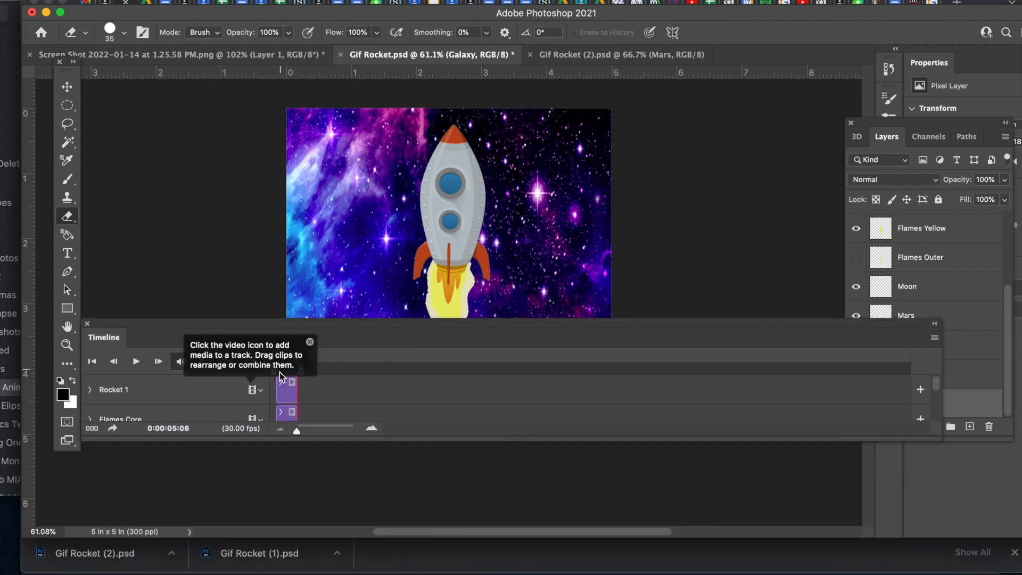
{"action": "left_click_drag", "start_coordinate": [318, 439], "coordinate": [304, 545]}
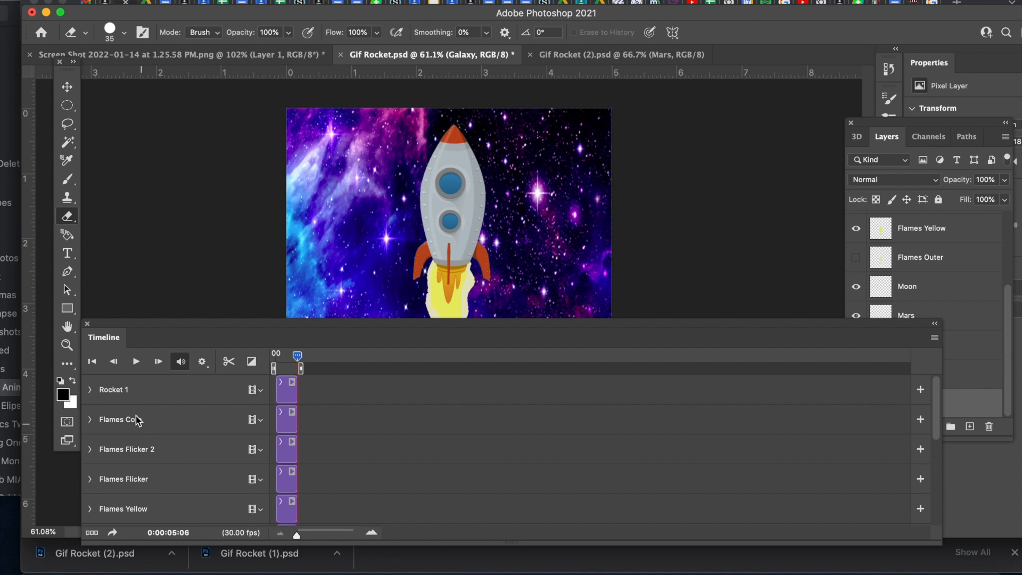
{"action": "left_click", "coordinate": [95, 534]}
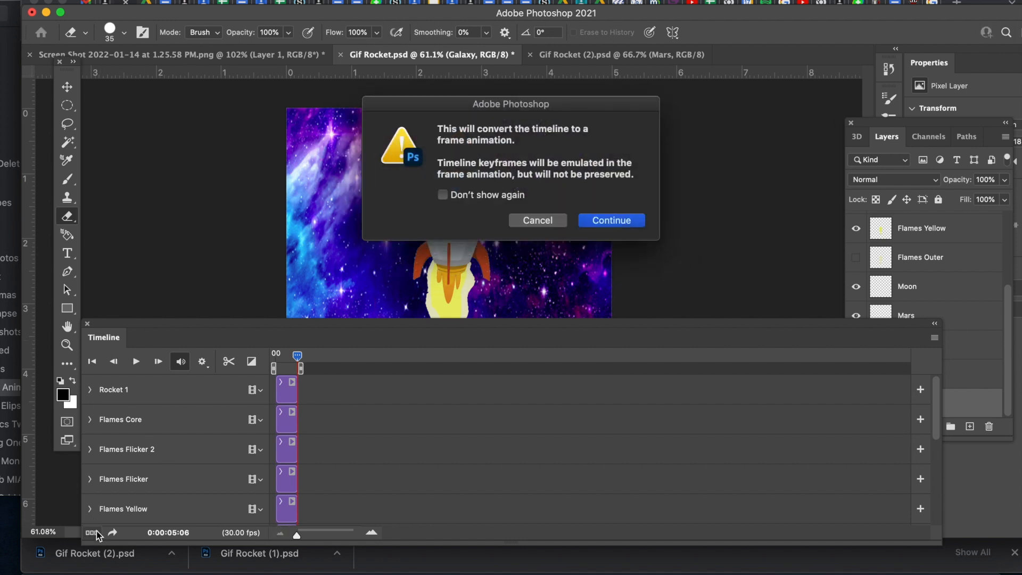
{"action": "left_click", "coordinate": [610, 222]}
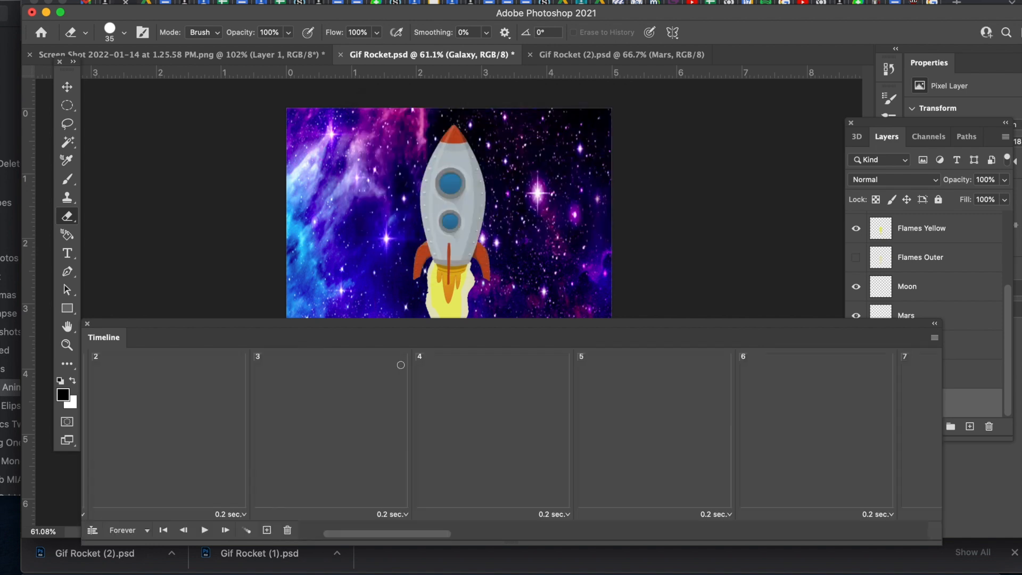
{"action": "left_click_drag", "start_coordinate": [210, 327], "coordinate": [205, 427]}
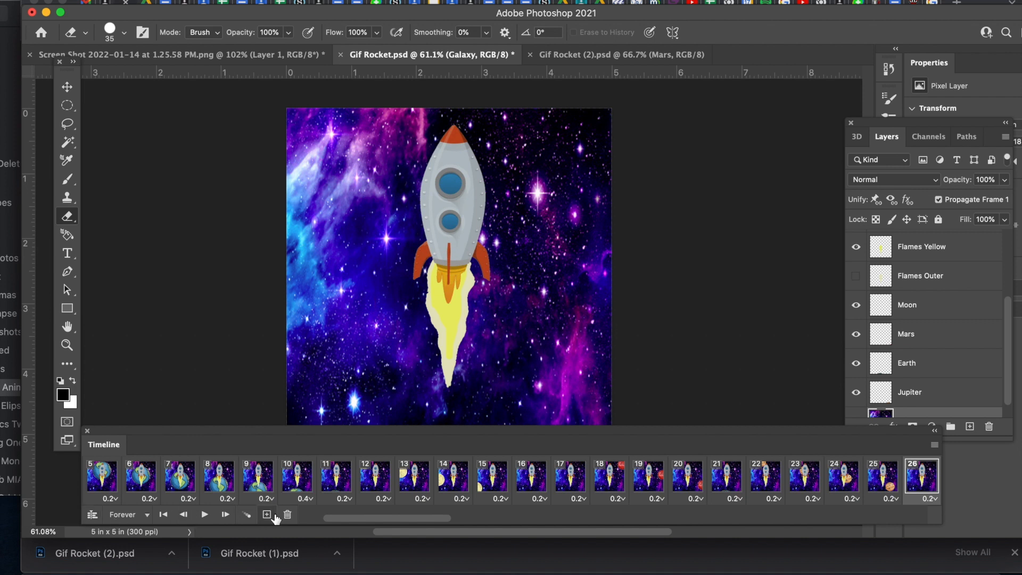
Select frame 9 of the rocket animation, play the looping preview and stop it.
{"action": "left_click", "coordinate": [263, 481]}
{"action": "left_click_drag", "start_coordinate": [263, 481], "coordinate": [287, 515]}
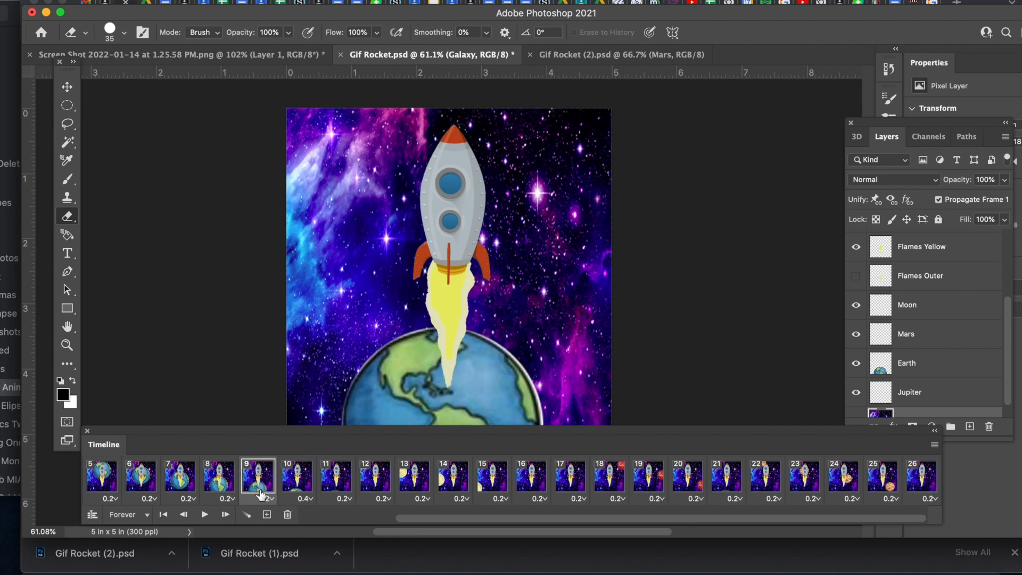
{"action": "left_click", "coordinate": [266, 520]}
{"action": "left_click", "coordinate": [204, 515]}
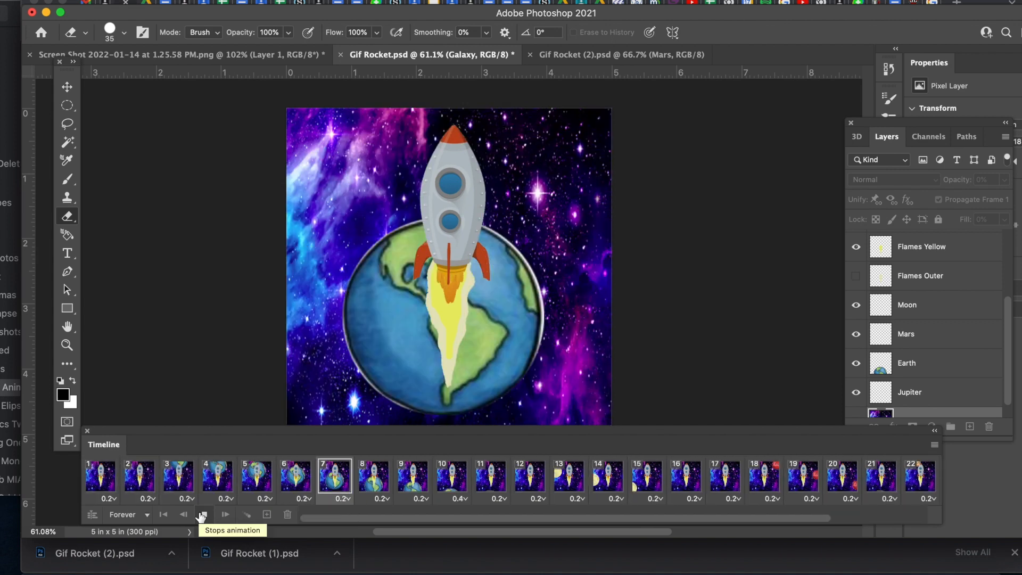
{"action": "left_click", "coordinate": [203, 515]}
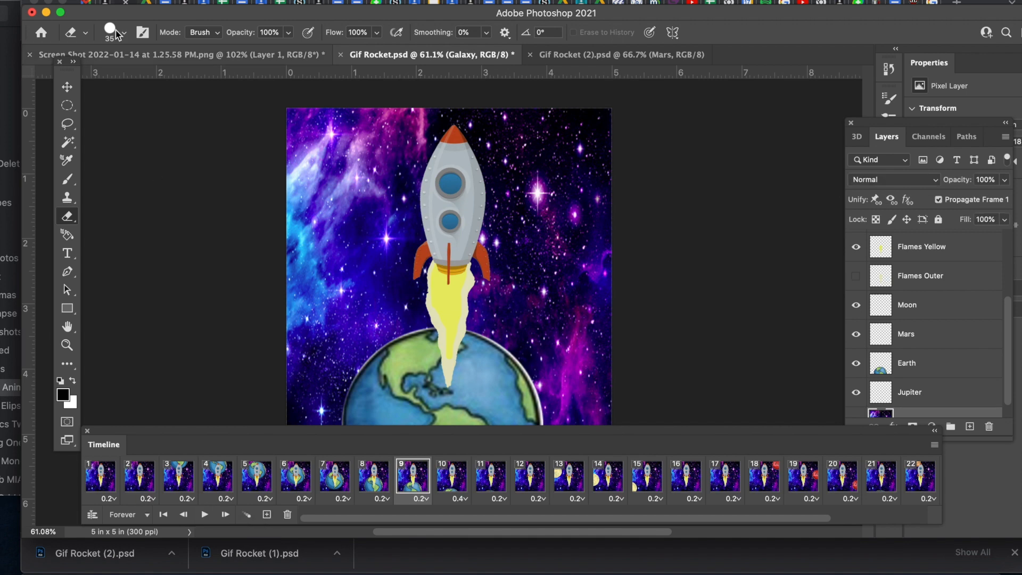
Open Save for Web (Legacy) for the rocket animation and set the GIF's width to 1200 px.
{"action": "left_click", "coordinate": [110, 0]}
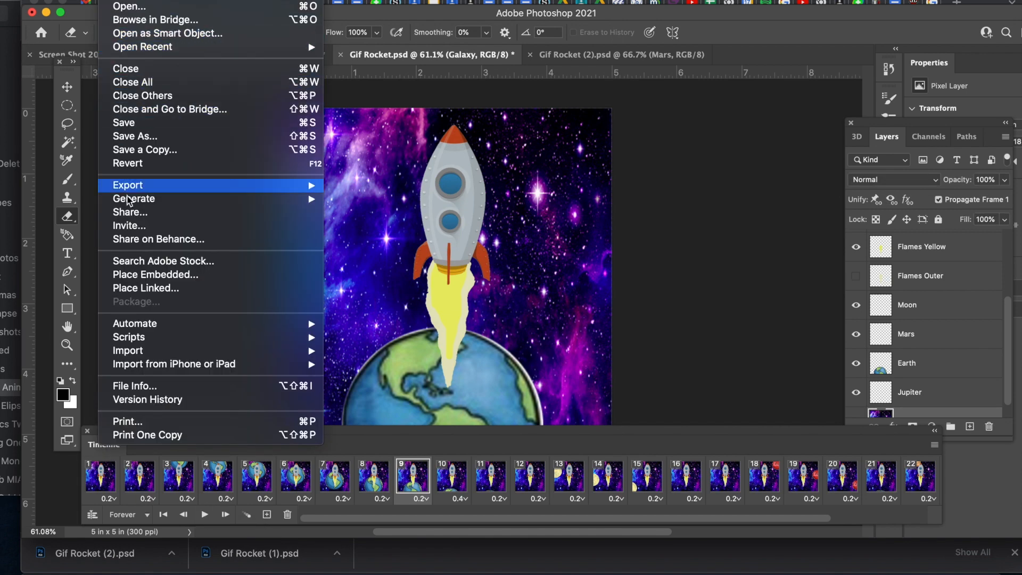
{"action": "mouse_move", "coordinate": [130, 189]}
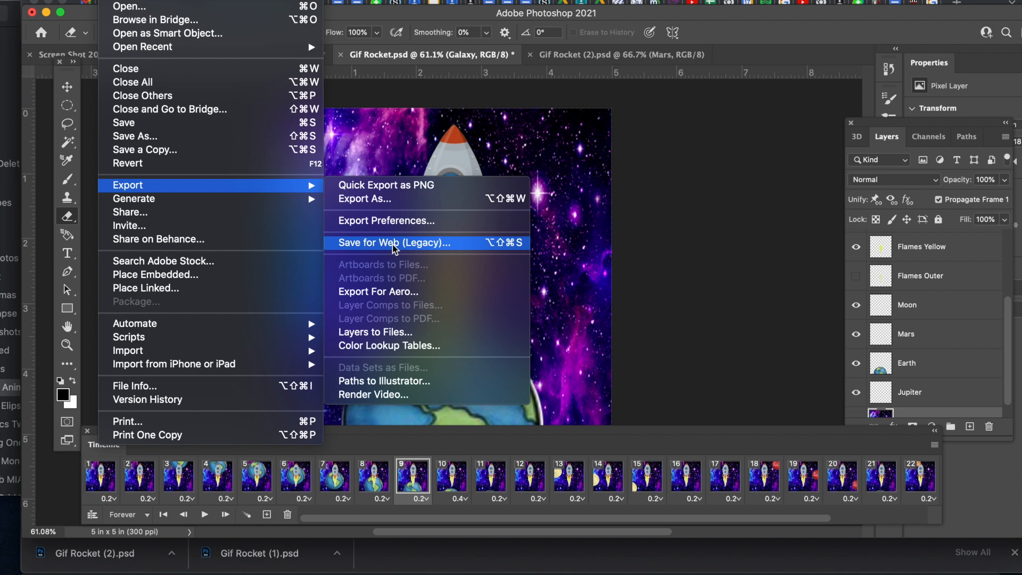
{"action": "left_click", "coordinate": [397, 16]}
{"action": "type", "text": "1200"}
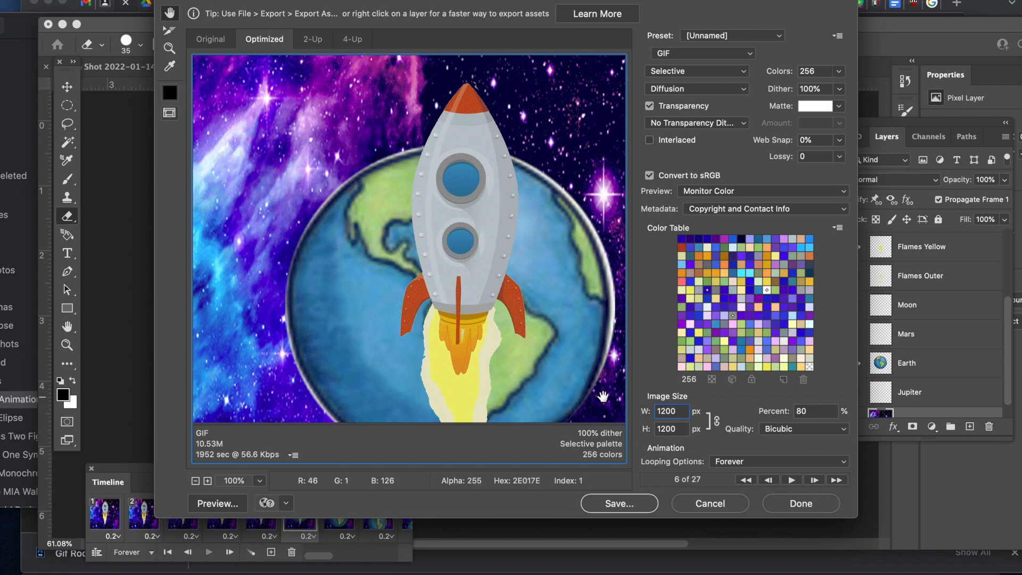
Proceed to saving the optimized GIF and name the file "Demo" followed by the author's first name.
{"action": "left_click", "coordinate": [623, 505]}
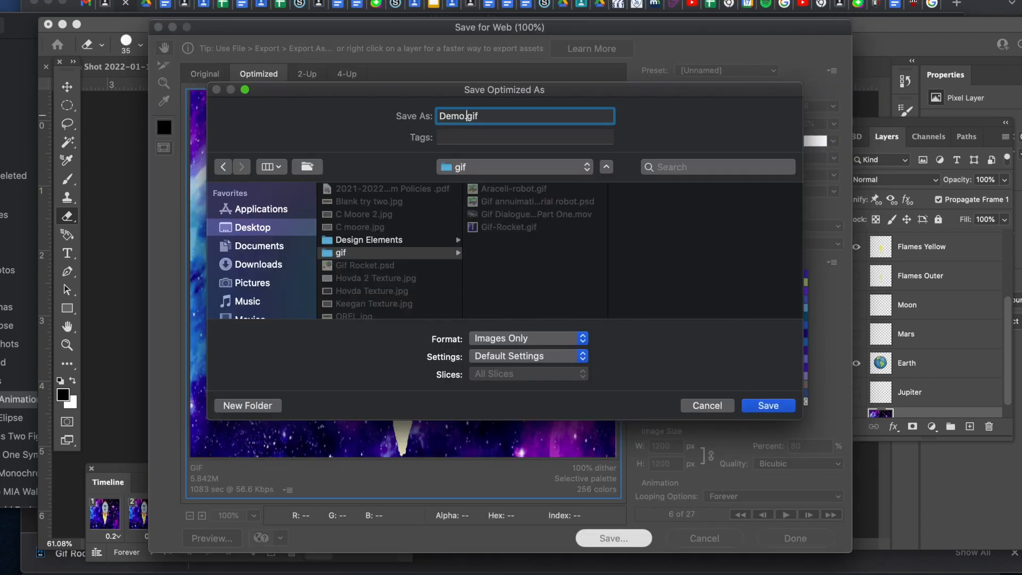
{"action": "type", "text": "Mi"}
{"action": "key", "text": "BackSpace"}
{"action": "key", "text": "BackSpace"}
{"action": "key", "text": "BackSpace"}
{"action": "type", "text": "Mike"}
Create a folder named "Design Animation Files" inside the gif folder and save the GIF there.
{"action": "left_click", "coordinate": [257, 404]}
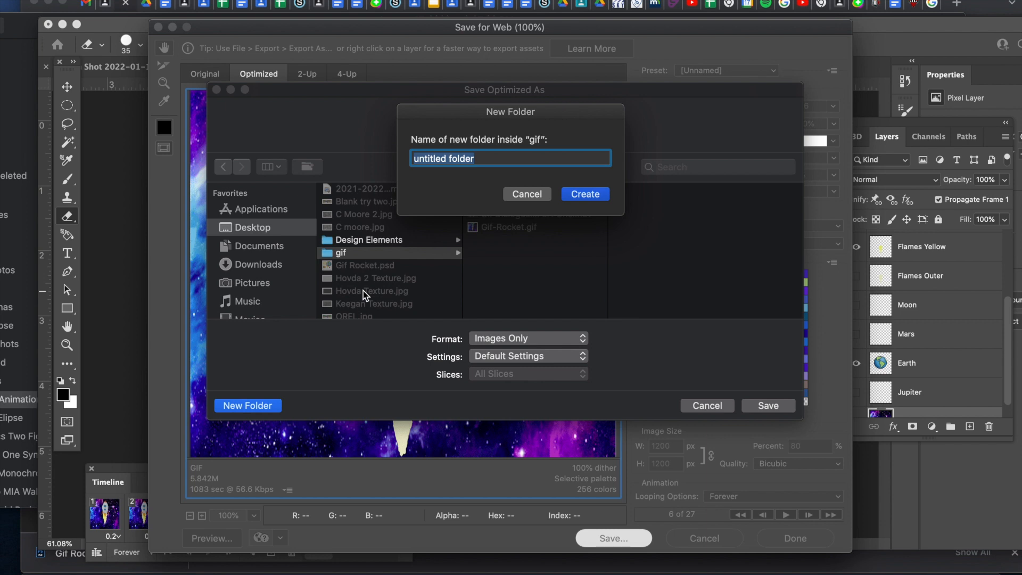
{"action": "type", "text": "Design Animation Files"}
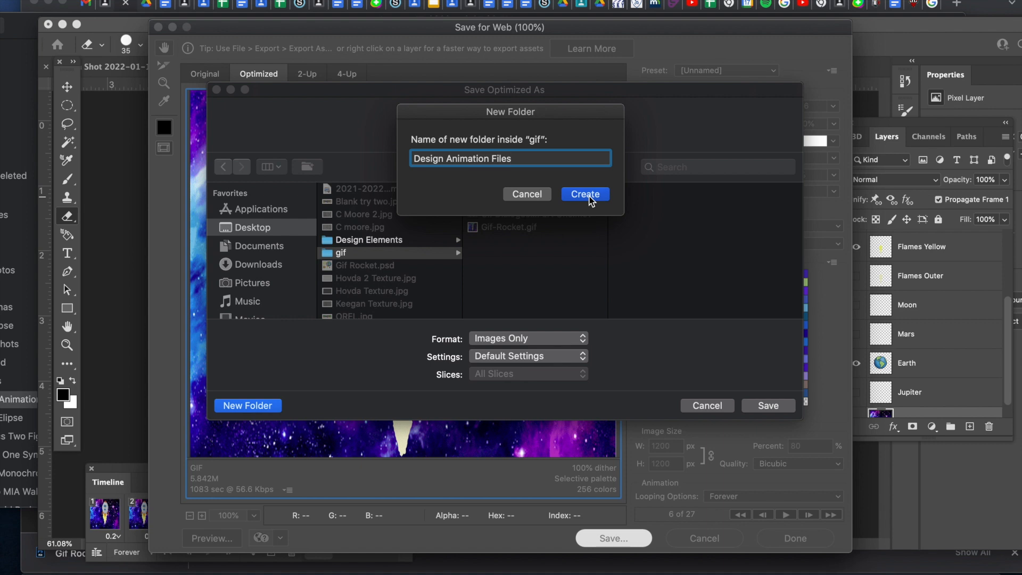
{"action": "left_click", "coordinate": [586, 195]}
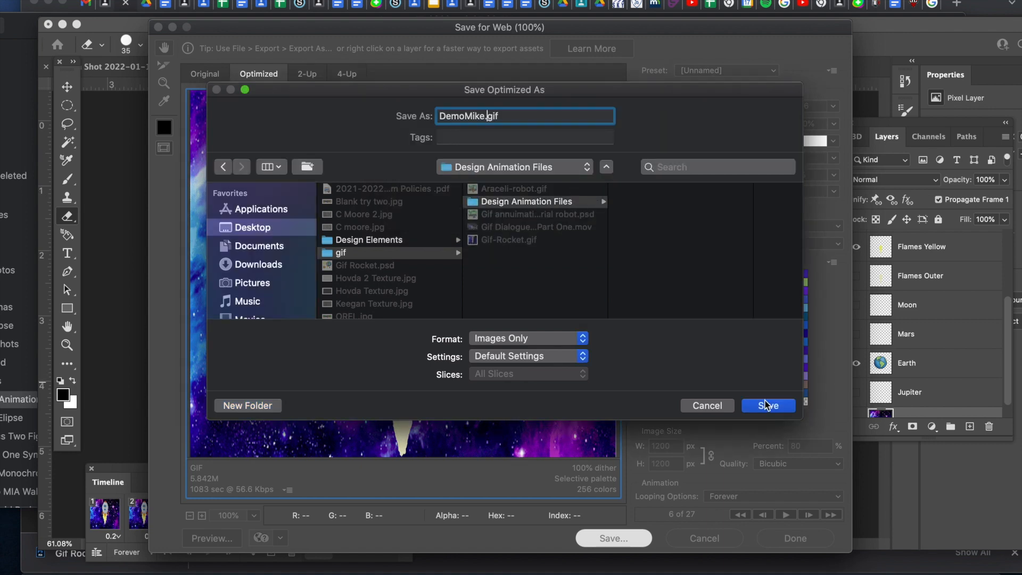
{"action": "left_click", "coordinate": [762, 408]}
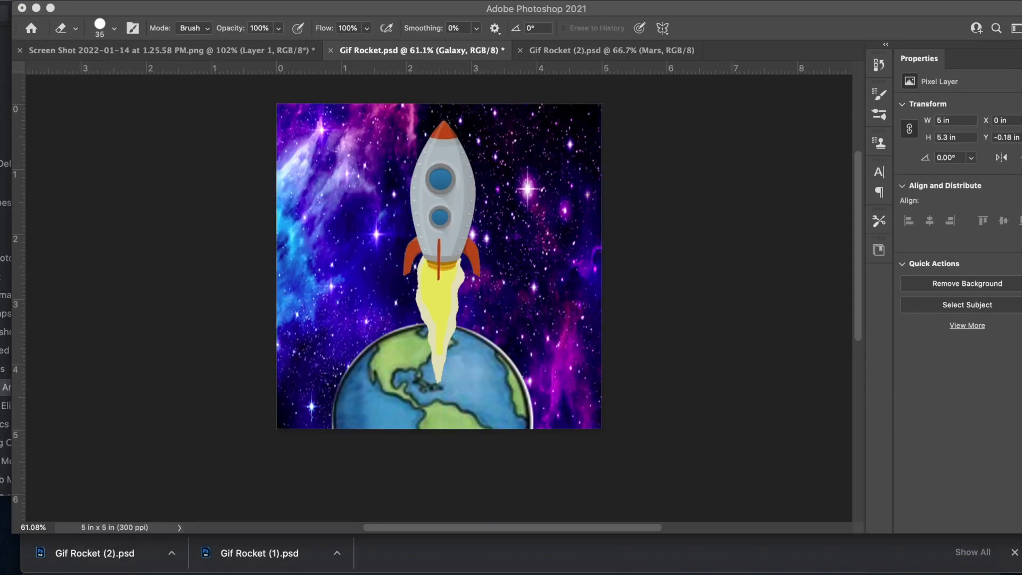
Start saving a separate Photoshop copy of the document on the computer, choosing the gif folder on the Desktop.
{"action": "left_click", "coordinate": [118, 8]}
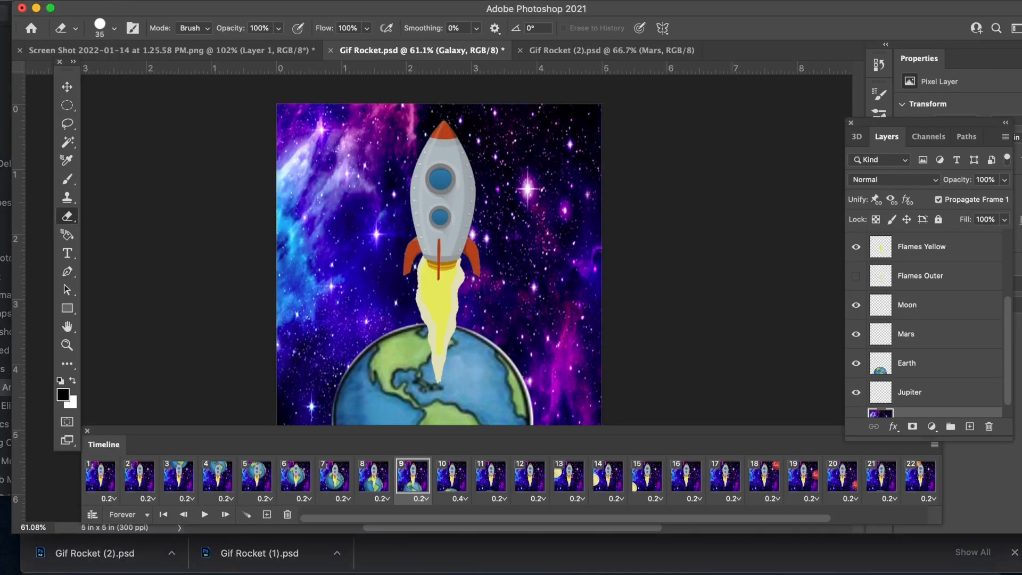
{"action": "left_click", "coordinate": [113, 1]}
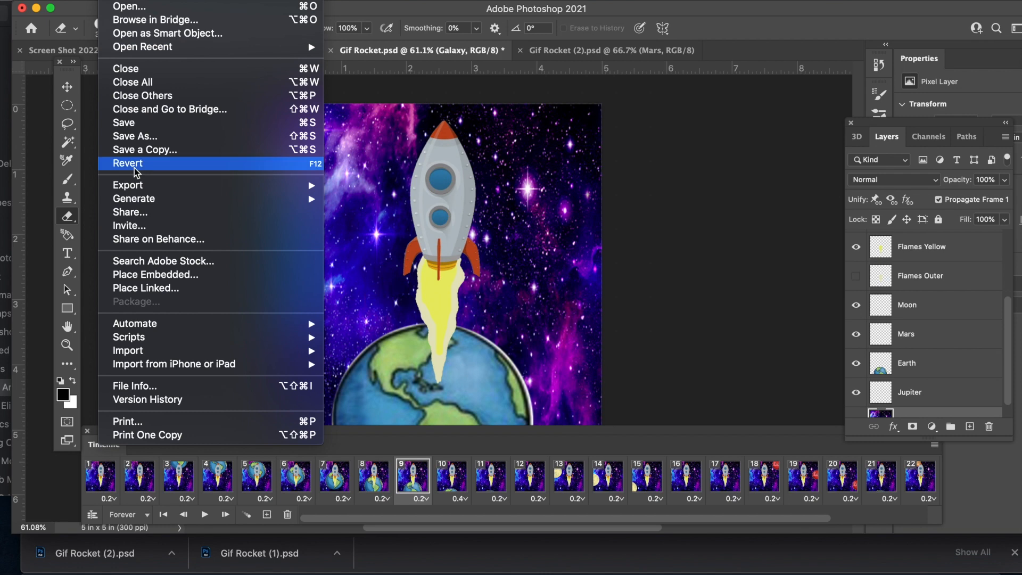
{"action": "left_click", "coordinate": [131, 136]}
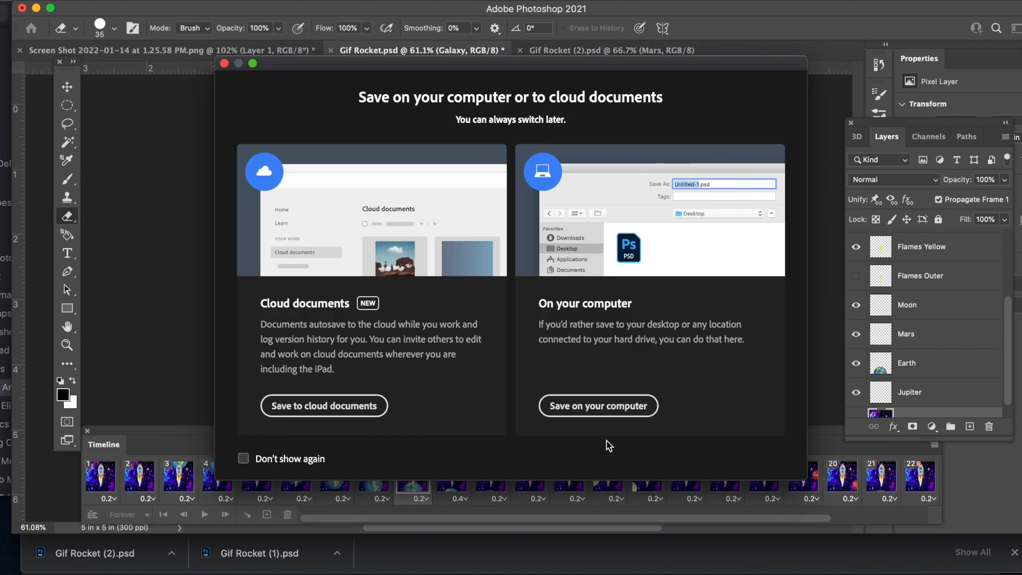
{"action": "left_click", "coordinate": [601, 410]}
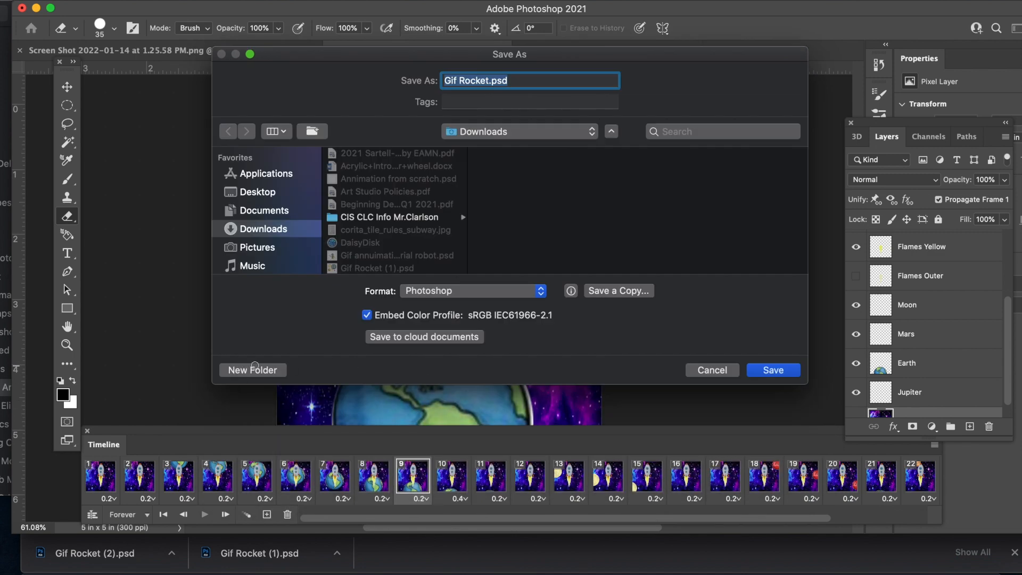
{"action": "scroll", "coordinate": [372, 181], "scroll_direction": "down", "scroll_amount": 3}
{"action": "left_click", "coordinate": [284, 195]}
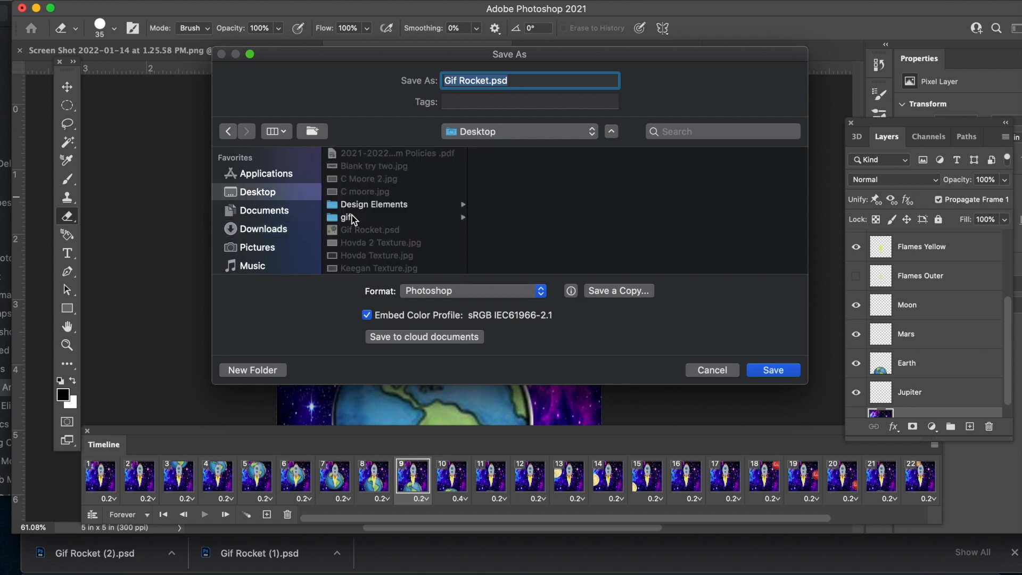
{"action": "left_click", "coordinate": [356, 219]}
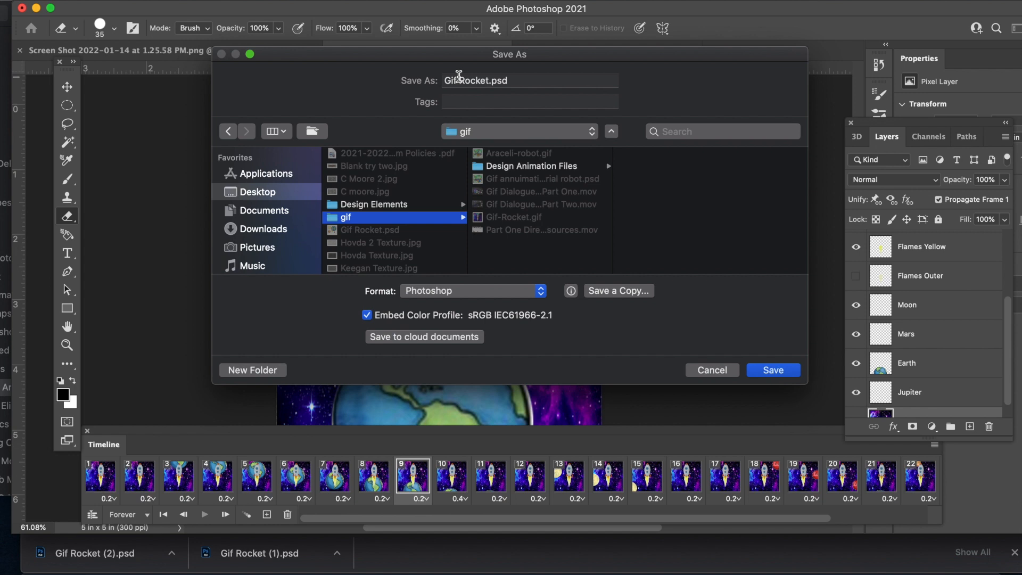
Name the PSD with the author's first name followed by "Demo Rocket" and save it with Maximize Compatibility enabled.
{"action": "left_click", "coordinate": [488, 81]}
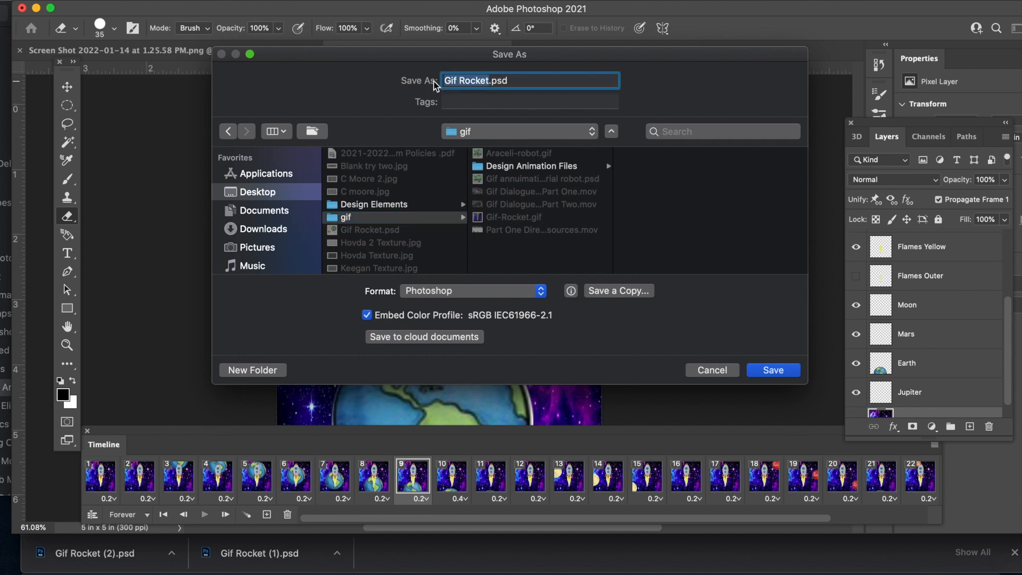
{"action": "type", "text": "Mike D"}
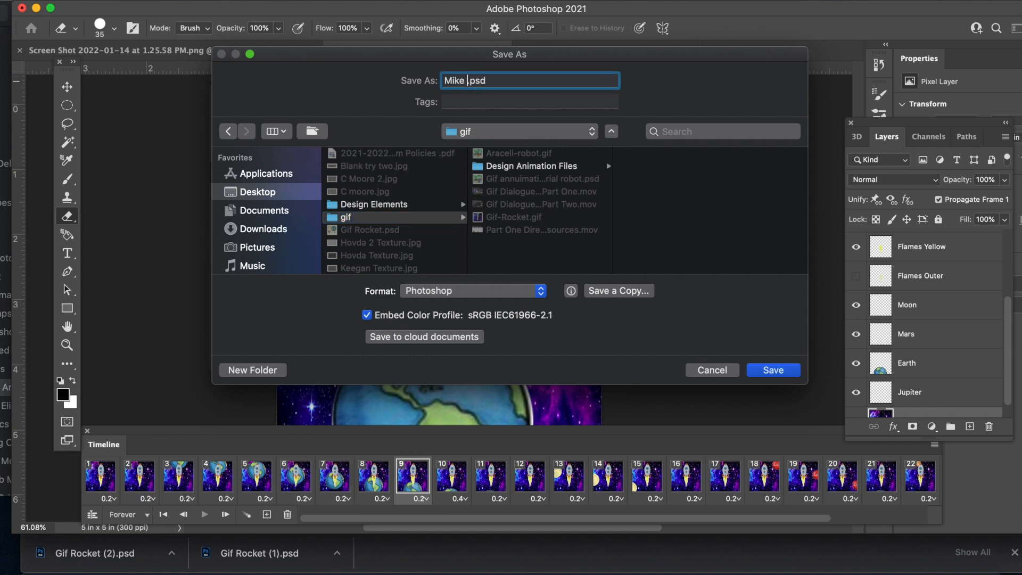
{"action": "type", "text": "emo Rocket"}
{"action": "left_click", "coordinate": [765, 371]}
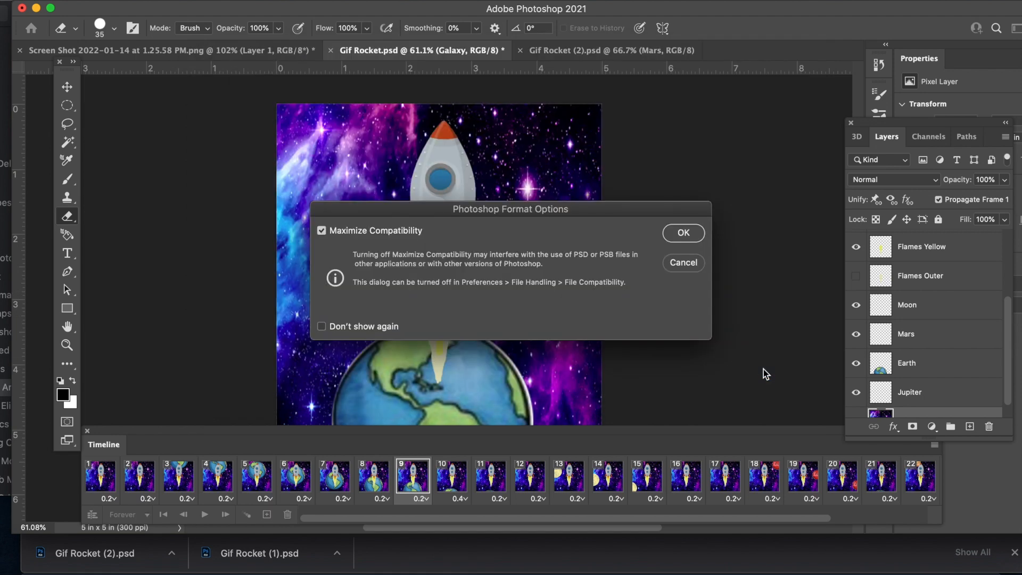
{"action": "left_click", "coordinate": [686, 233]}
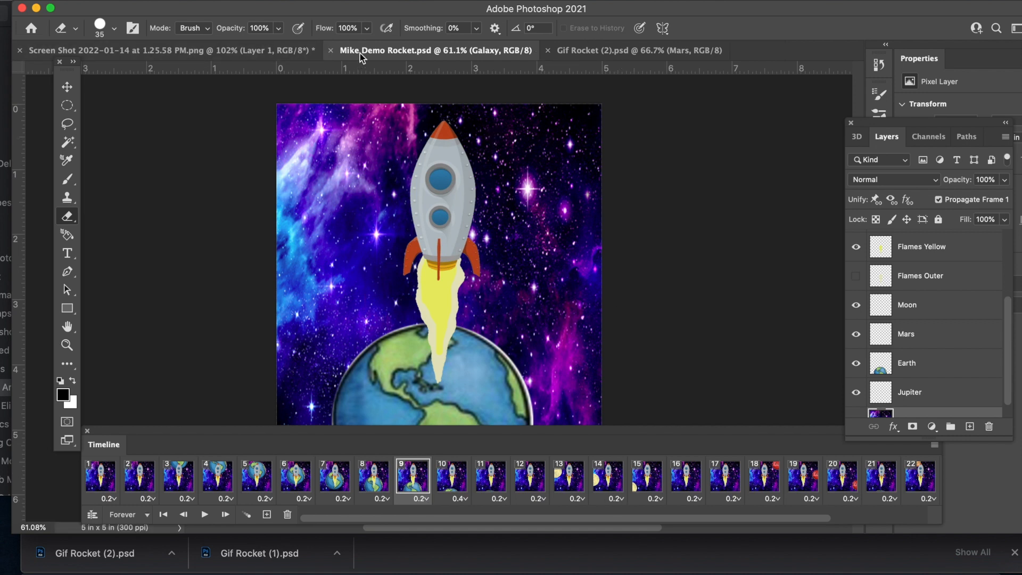
Close the saved rocket document and place the Layers panel beside the artwork in Gif Rocket (2).psd.
{"action": "left_click", "coordinate": [330, 51]}
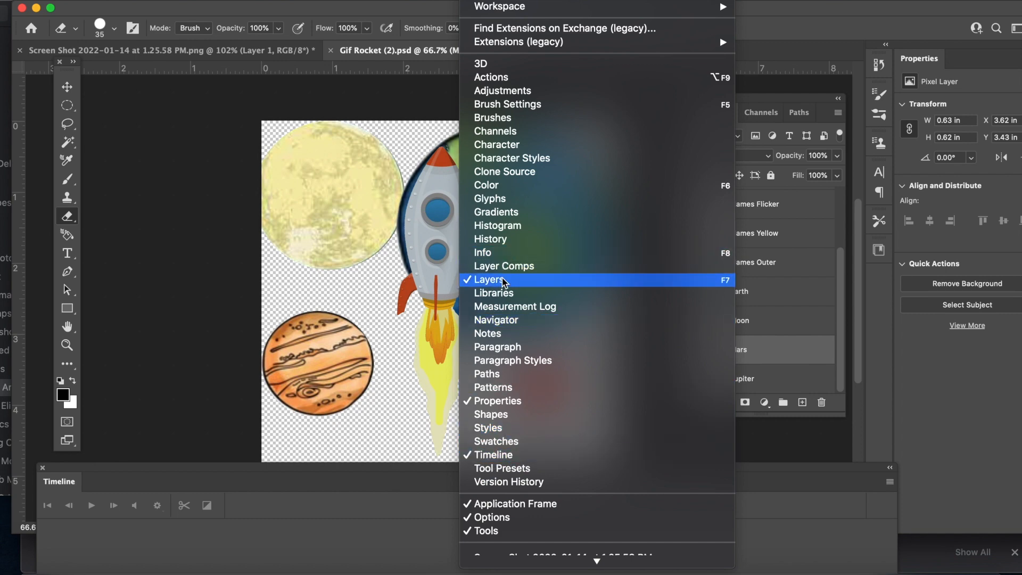
{"action": "left_click", "coordinate": [787, 87]}
{"action": "left_click_drag", "start_coordinate": [747, 101], "coordinate": [705, 92]}
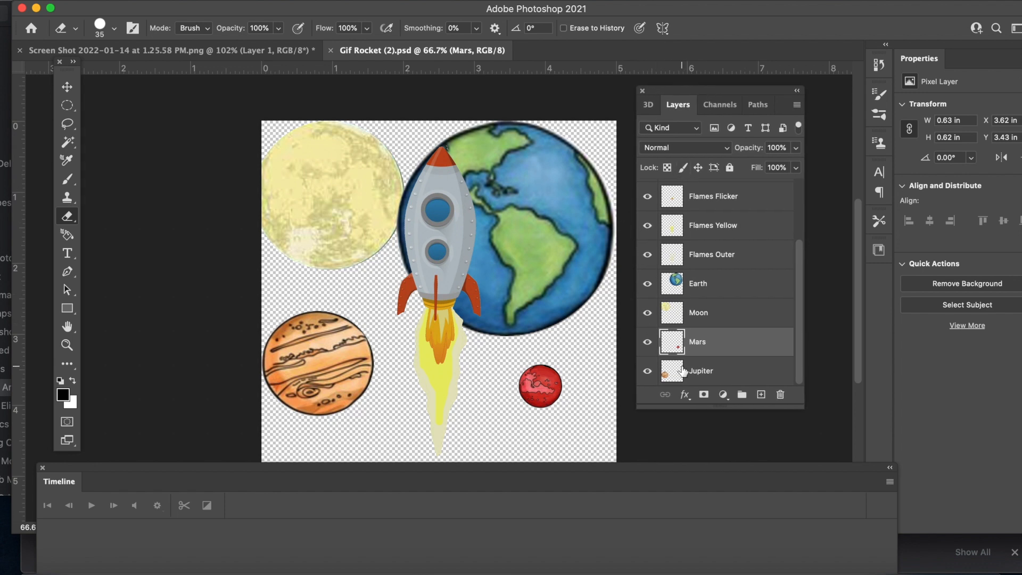
Toggle the visibility of the planet, Moon and flame layers off and on to identify what each one contains.
{"action": "left_click", "coordinate": [647, 371]}
{"action": "left_click", "coordinate": [647, 371]}
{"action": "left_click", "coordinate": [647, 341]}
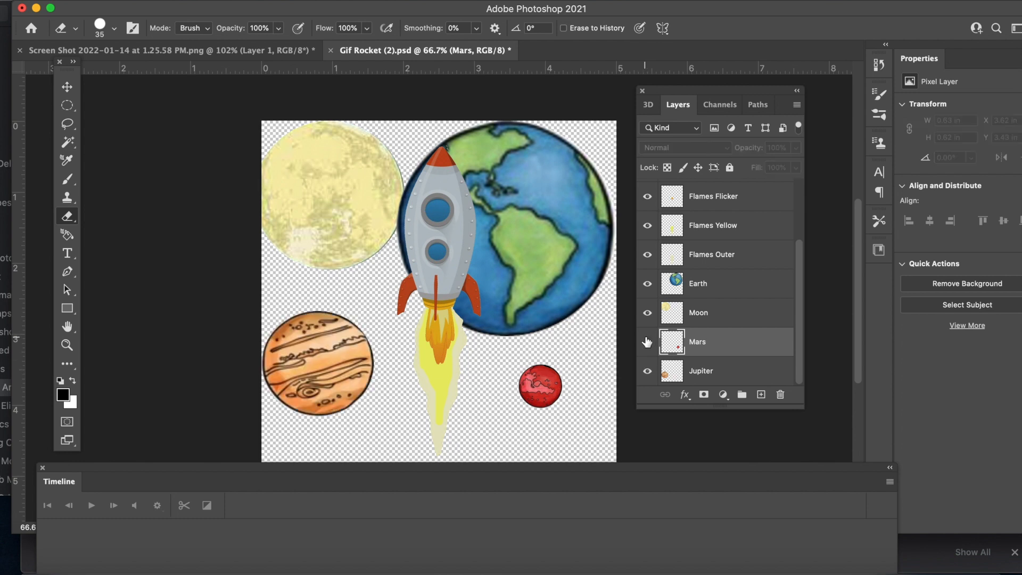
{"action": "left_click", "coordinate": [647, 342]}
{"action": "left_click", "coordinate": [644, 315]}
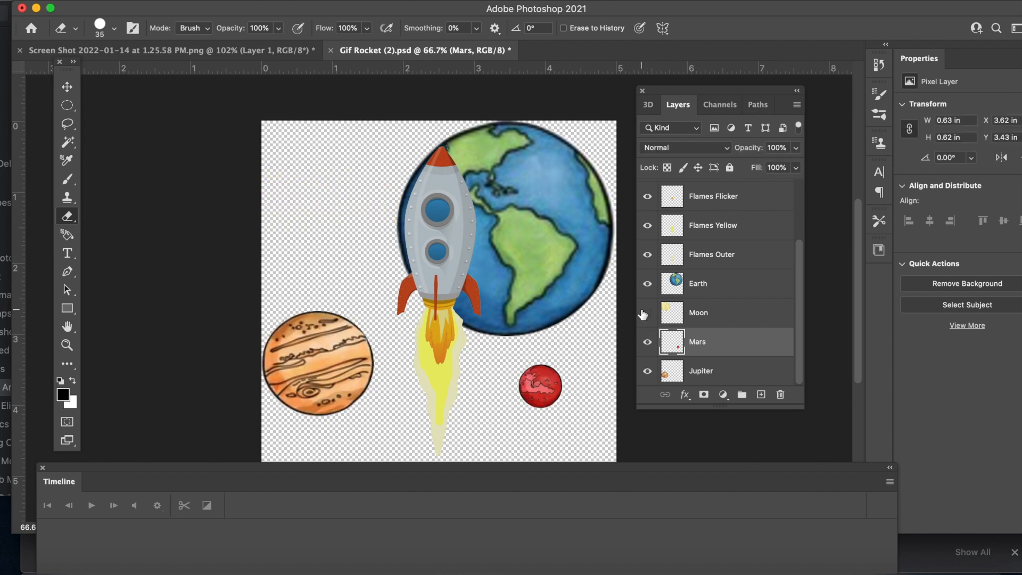
{"action": "left_click", "coordinate": [644, 314]}
{"action": "left_click", "coordinate": [647, 285]}
{"action": "left_click", "coordinate": [647, 285]}
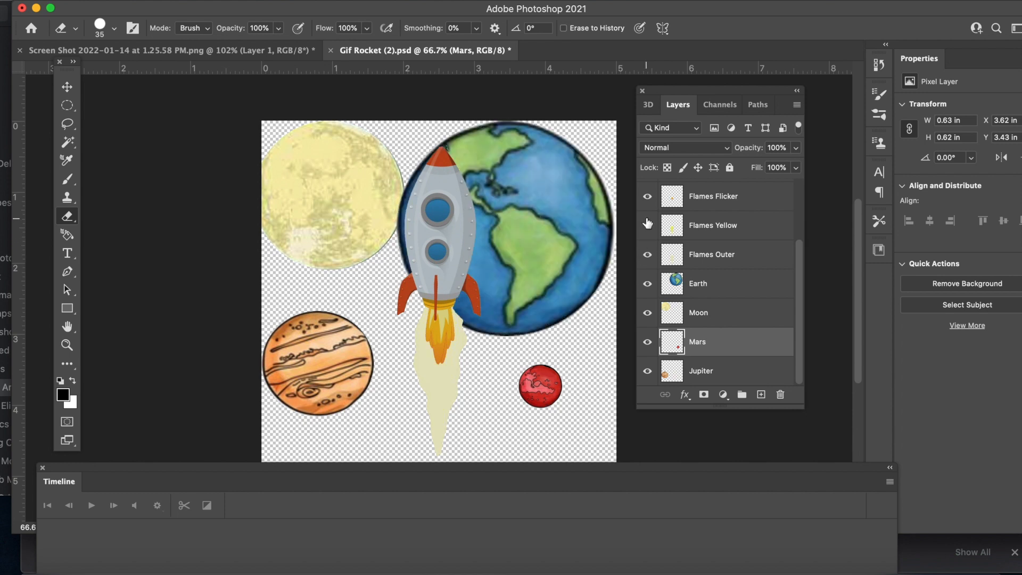
{"action": "left_click", "coordinate": [647, 196]}
{"action": "left_click", "coordinate": [648, 196]}
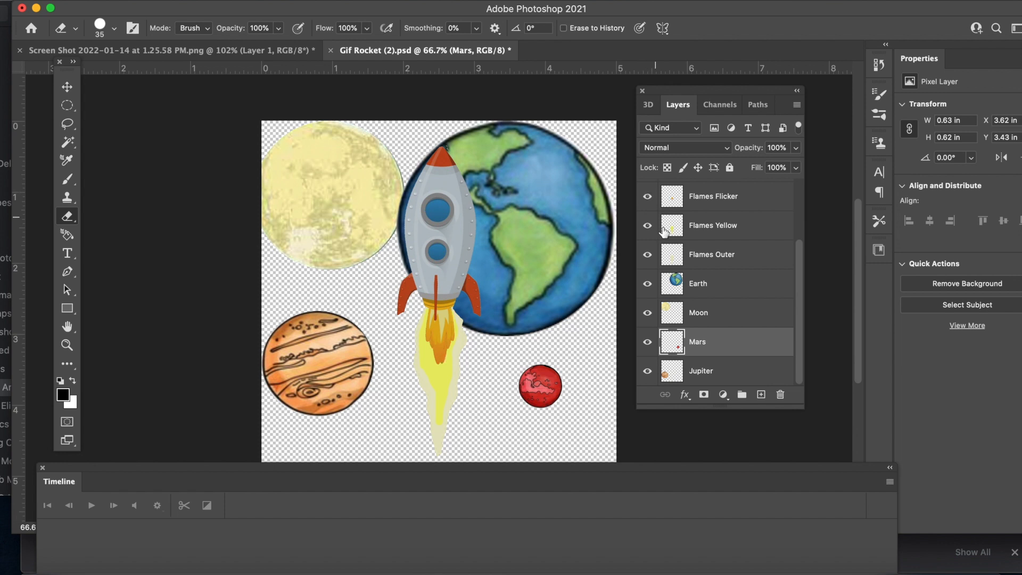
Toggle the visibility of the Rocket 1 and Flames Core layers off and on to identify their contents.
{"action": "scroll", "coordinate": [684, 261], "scroll_direction": "up", "scroll_amount": 3}
{"action": "left_click", "coordinate": [648, 195]}
{"action": "left_click", "coordinate": [648, 195]}
{"action": "left_click", "coordinate": [647, 222]}
{"action": "left_click", "coordinate": [647, 222]}
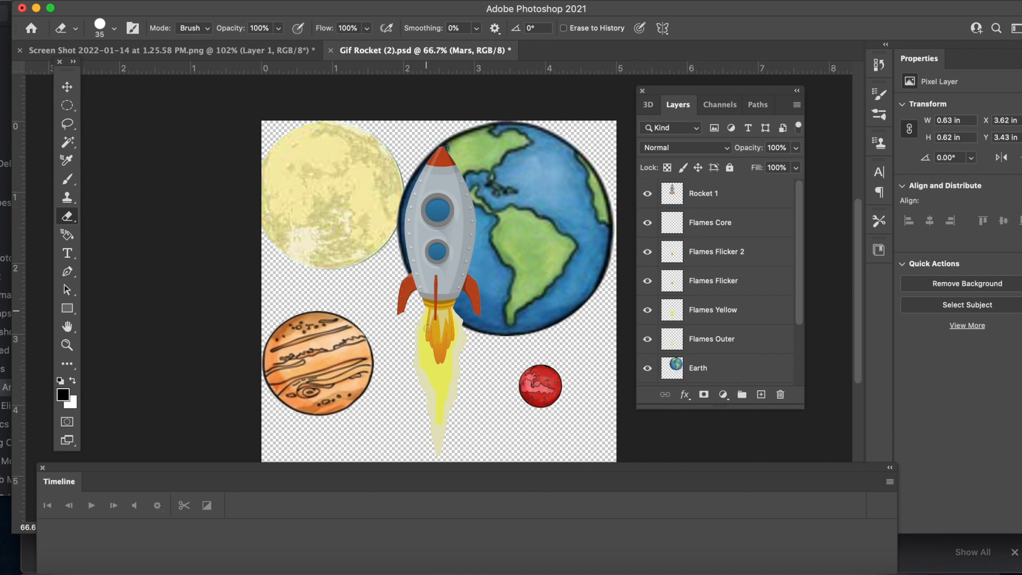
Move the Earth layer above Rocket 1 in the layer stack, and finally to the very bottom beneath Jupiter.
{"action": "left_click_drag", "start_coordinate": [698, 358], "coordinate": [672, 184]}
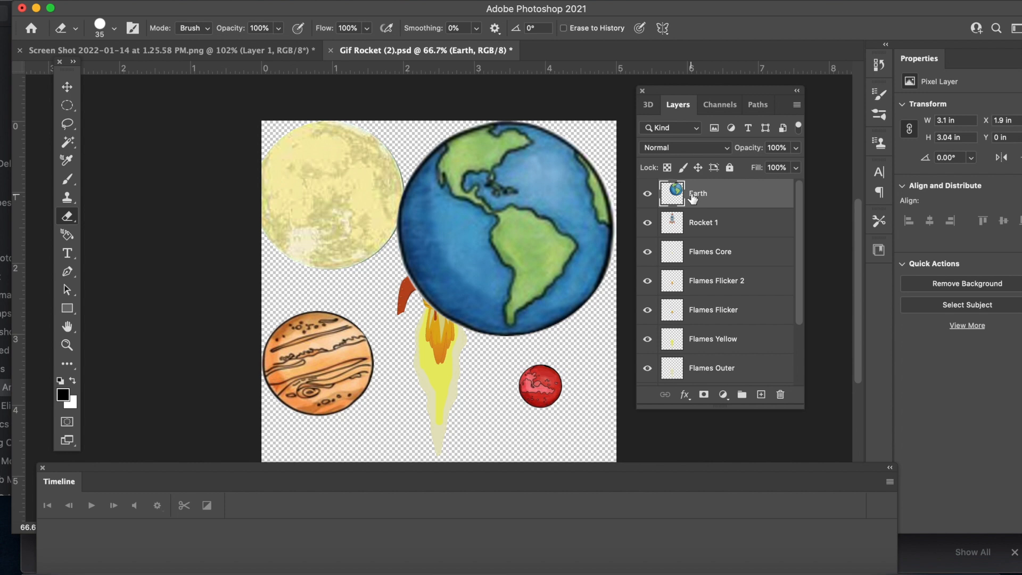
{"action": "left_click_drag", "start_coordinate": [693, 199], "coordinate": [692, 384]}
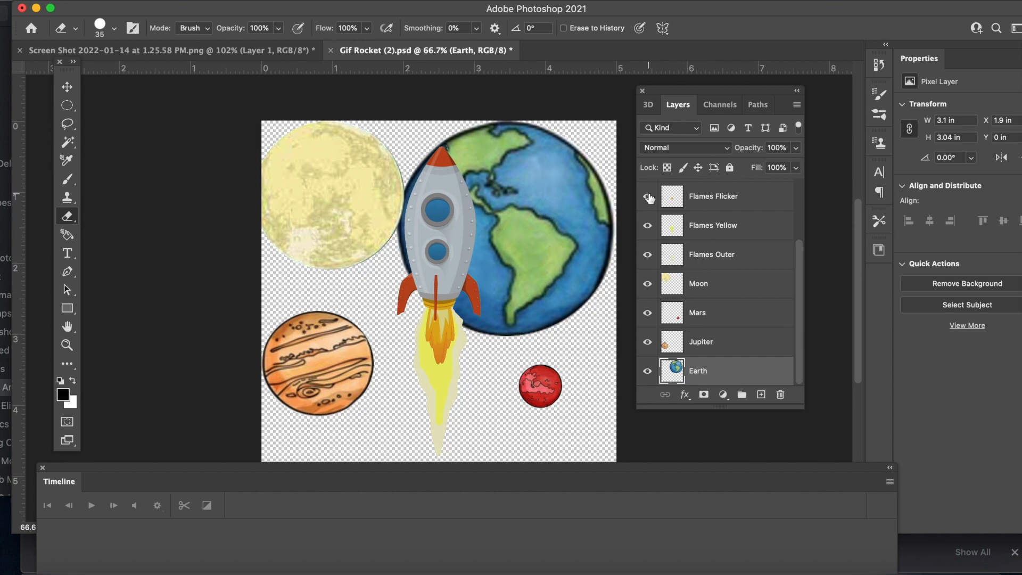
Toggle the Moon, Mars and Earth layers off and on to check what each contains, and hide the Jupiter layer.
{"action": "left_click", "coordinate": [647, 288]}
{"action": "left_click", "coordinate": [647, 288]}
{"action": "left_click", "coordinate": [646, 314]}
{"action": "left_click", "coordinate": [646, 314]}
{"action": "left_click", "coordinate": [647, 371]}
{"action": "left_click", "coordinate": [647, 371]}
{"action": "left_click", "coordinate": [647, 343]}
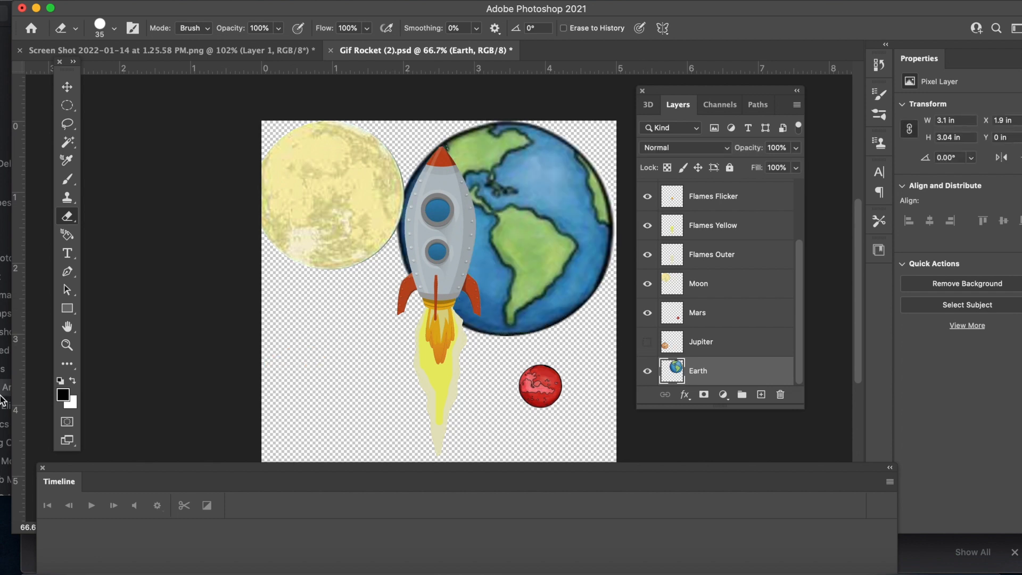
Switch to the Move tool, close the floating Tools panel, and nudge the Moon, Earth and Mars slightly on the canvas.
{"action": "key", "text": "v"}
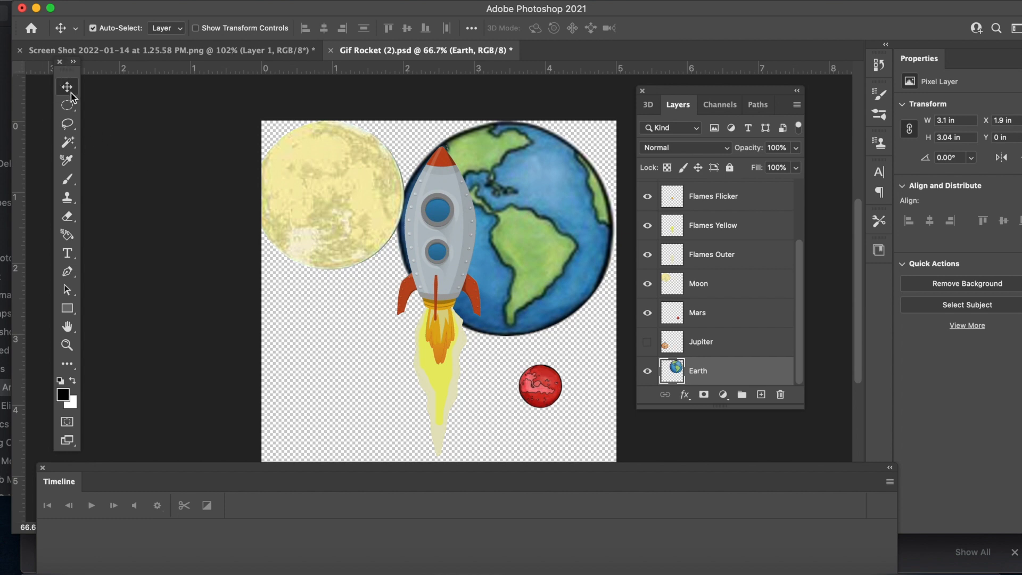
{"action": "left_click", "coordinate": [60, 62]}
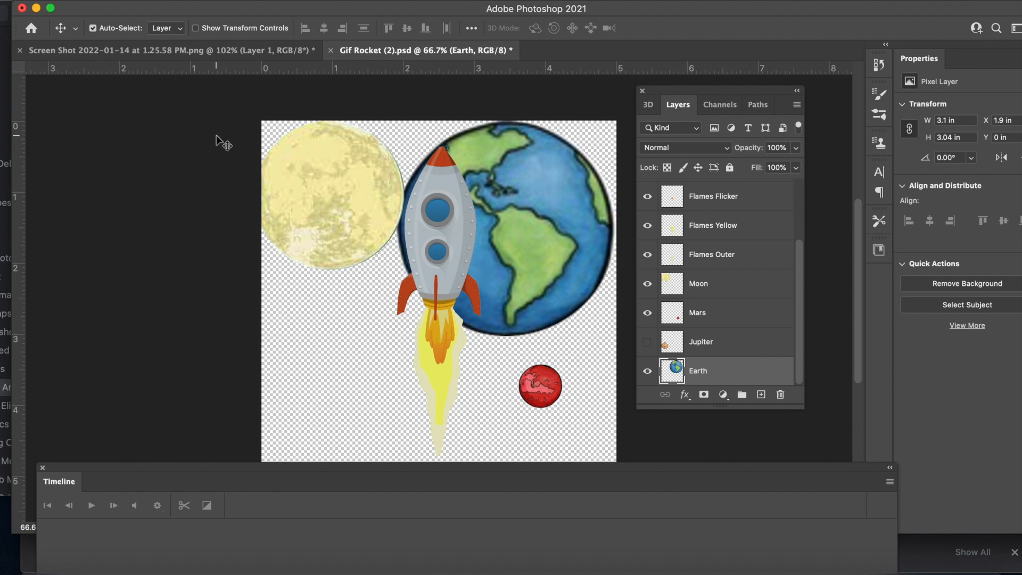
{"action": "mouse_move", "coordinate": [344, 214]}
{"action": "left_mouse_down"}
{"action": "mouse_move", "coordinate": [351, 220]}
{"action": "mouse_move", "coordinate": [337, 211]}
{"action": "mouse_move", "coordinate": [347, 210]}
{"action": "left_mouse_up"}
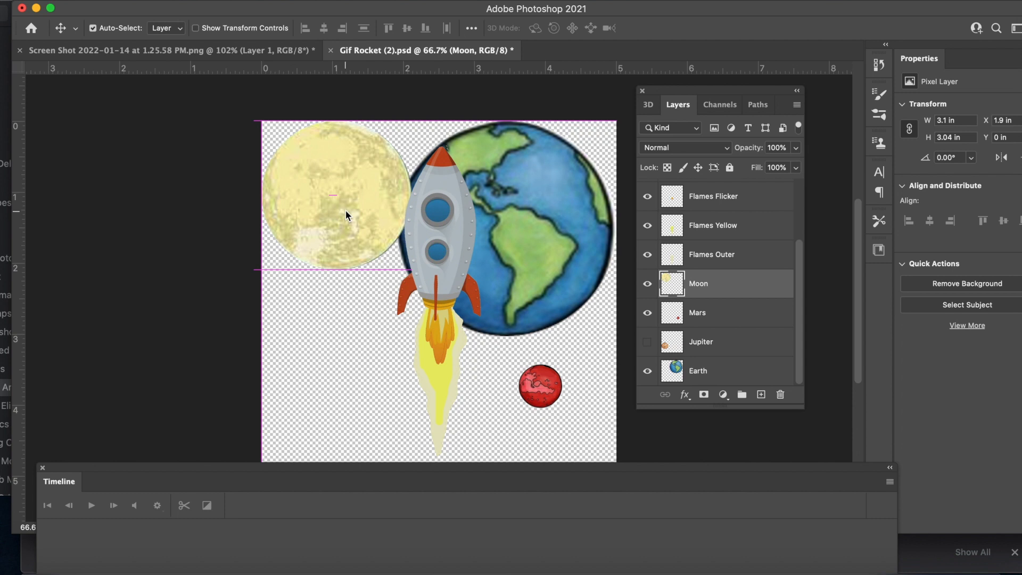
{"action": "left_click", "coordinate": [510, 187]}
{"action": "mouse_move", "coordinate": [509, 182]}
{"action": "left_mouse_down"}
{"action": "mouse_move", "coordinate": [535, 208]}
{"action": "mouse_move", "coordinate": [500, 171]}
{"action": "mouse_move", "coordinate": [509, 198]}
{"action": "left_mouse_up"}
{"action": "left_click", "coordinate": [538, 366]}
{"action": "mouse_move", "coordinate": [547, 375]}
{"action": "left_mouse_down"}
{"action": "mouse_move", "coordinate": [527, 379]}
{"action": "mouse_move", "coordinate": [555, 379]}
{"action": "left_mouse_up"}
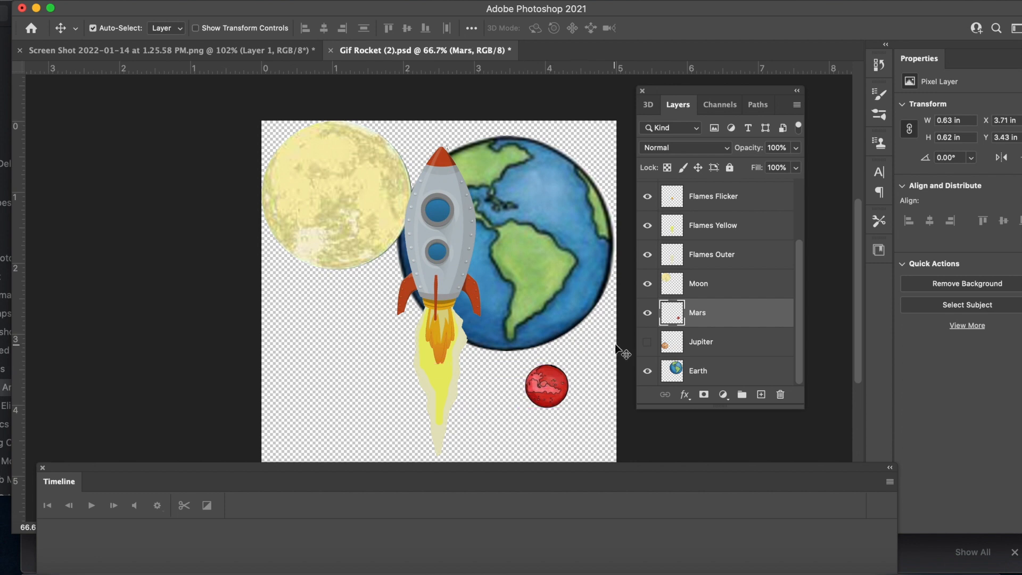
Show the Jupiter layer and move Earth, Moon, Jupiter and Mars above the canvas, leaving only their lower edges inside it.
{"action": "left_click", "coordinate": [647, 342]}
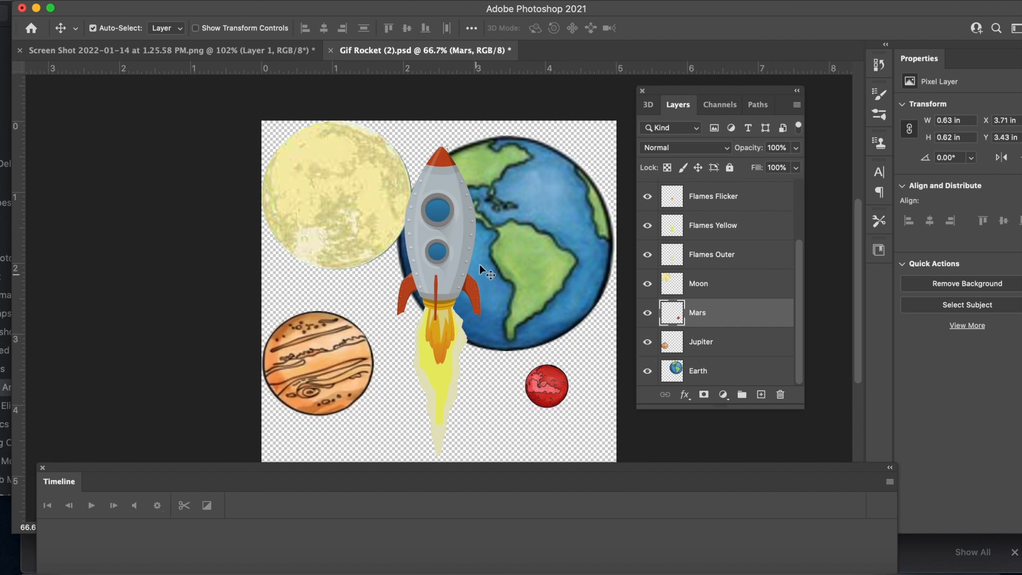
{"action": "left_click_drag", "start_coordinate": [522, 254], "coordinate": [525, 131]}
{"action": "left_click_drag", "start_coordinate": [535, 204], "coordinate": [520, 126]}
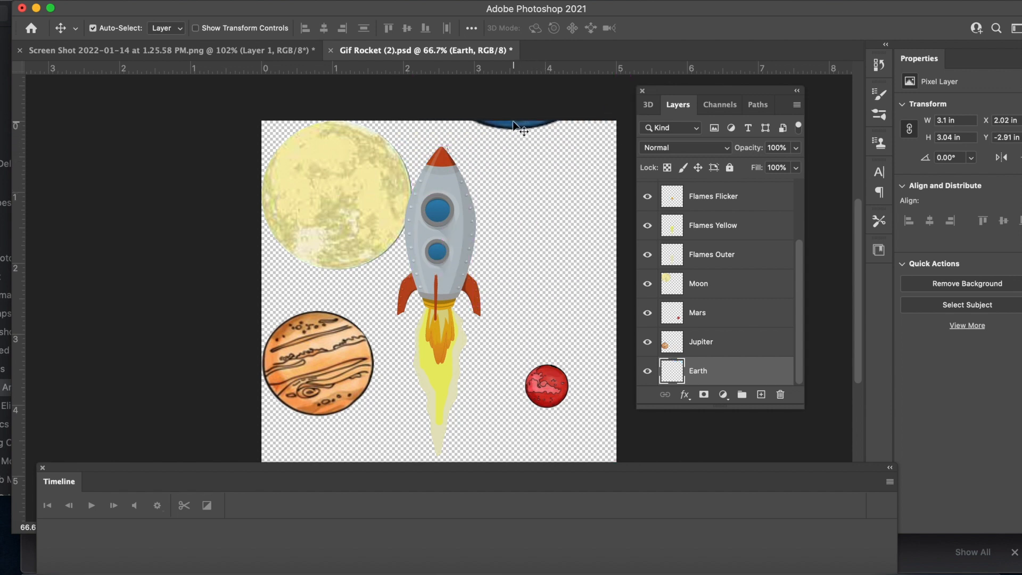
{"action": "left_click_drag", "start_coordinate": [356, 236], "coordinate": [337, 126]}
{"action": "left_click_drag", "start_coordinate": [321, 328], "coordinate": [322, 138]}
{"action": "left_click_drag", "start_coordinate": [322, 220], "coordinate": [378, 130]}
{"action": "left_click_drag", "start_coordinate": [540, 374], "coordinate": [429, 112]}
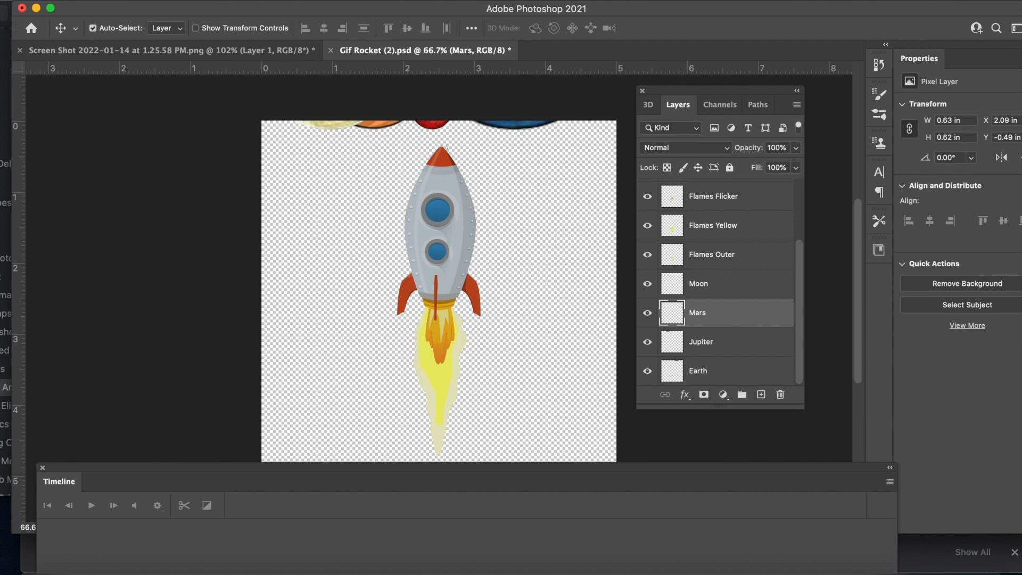
Hide the Jupiter, Mars and Moon layers, keeping Earth, the rocket and the flames visible.
{"action": "left_click", "coordinate": [472, 2]}
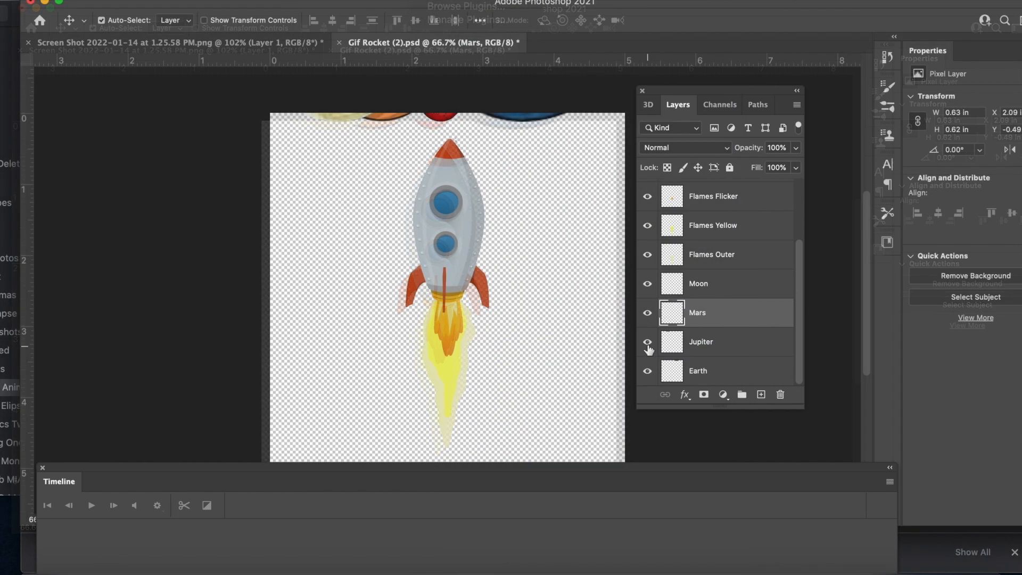
{"action": "left_click", "coordinate": [648, 342]}
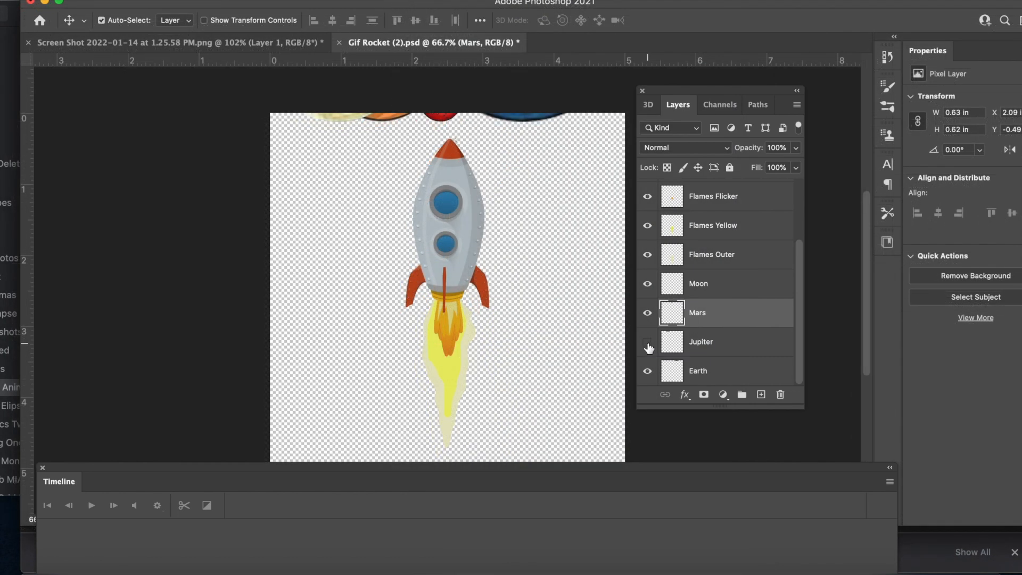
{"action": "left_click", "coordinate": [647, 313]}
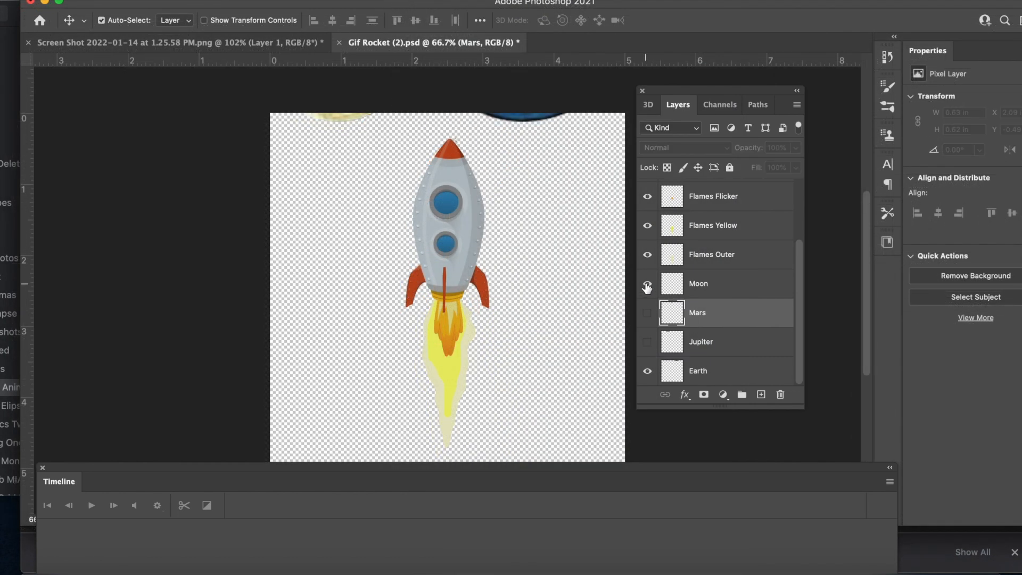
{"action": "left_click", "coordinate": [647, 285]}
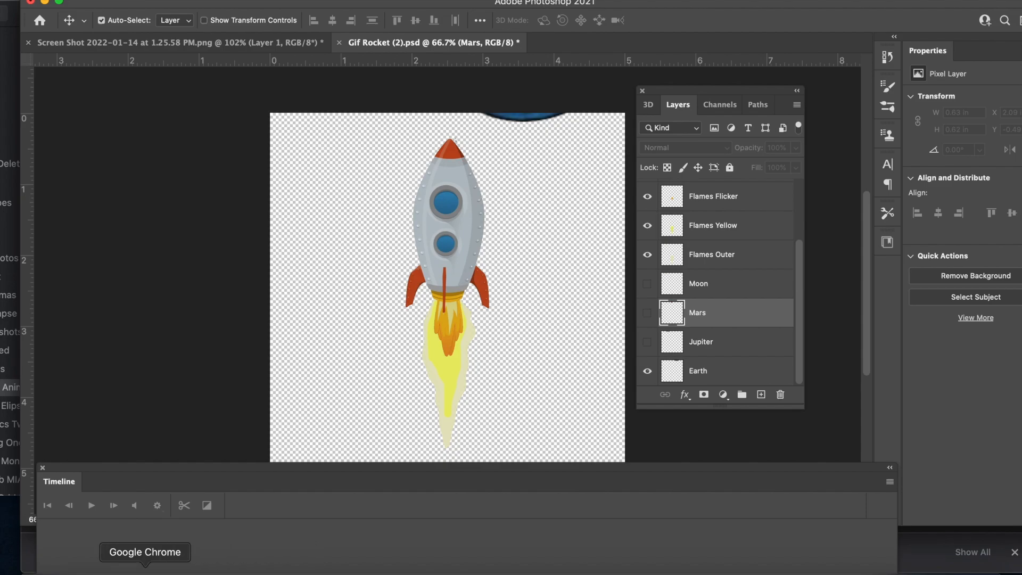
Switch to Google Chrome and browse the "galaxy photography" image results, previewing several Milky Way pictures as possible backgrounds.
{"action": "left_click", "coordinate": [149, 568]}
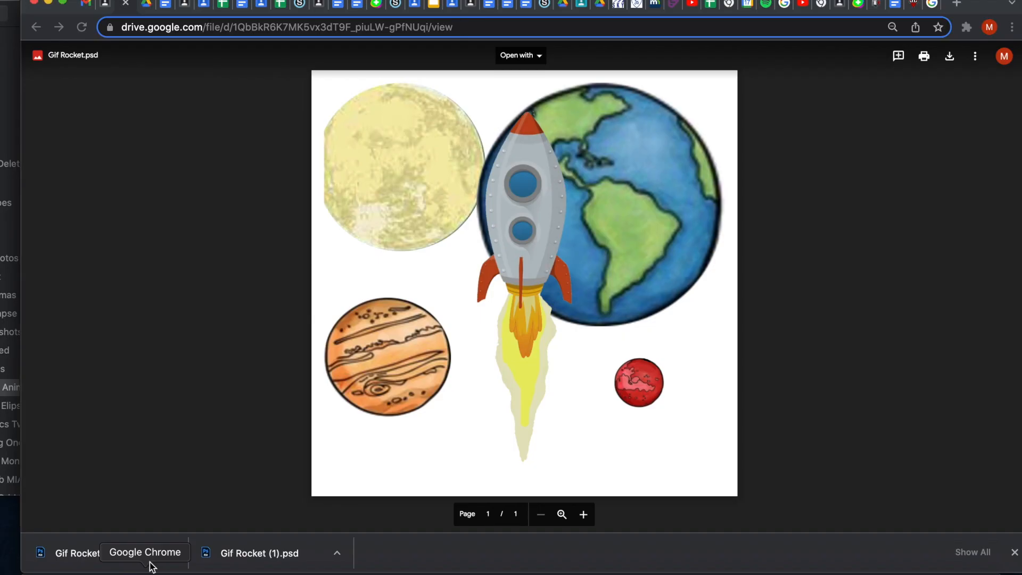
{"action": "left_click", "coordinate": [929, 6]}
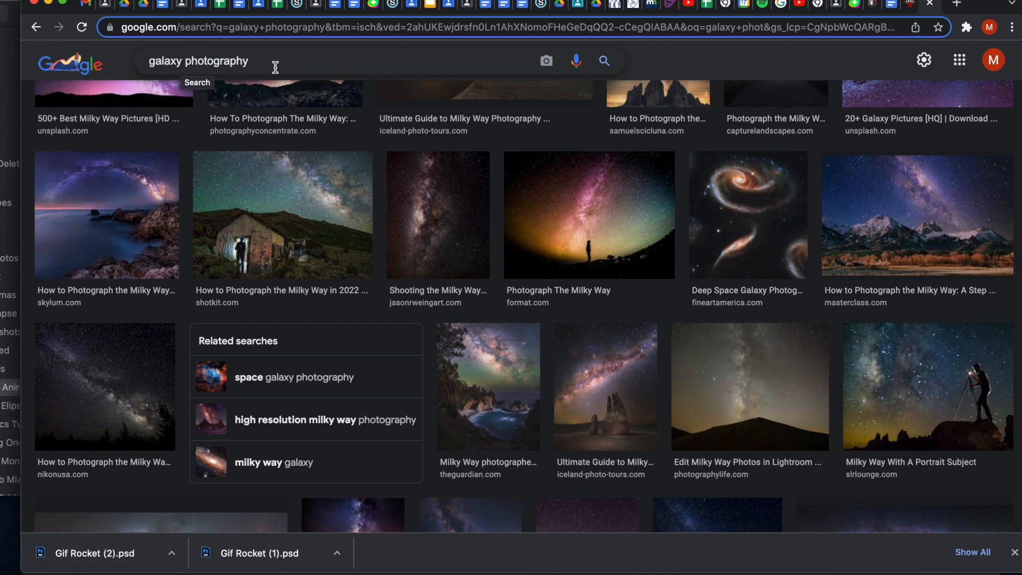
{"action": "scroll", "coordinate": [275, 67], "scroll_direction": "up", "scroll_amount": 10}
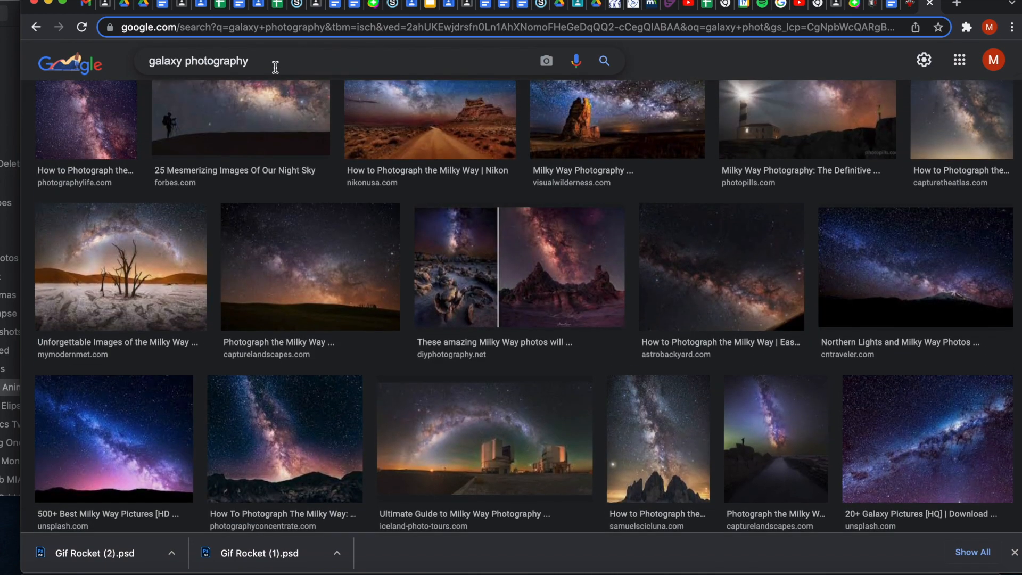
{"action": "scroll", "coordinate": [275, 67], "scroll_direction": "up", "scroll_amount": 3}
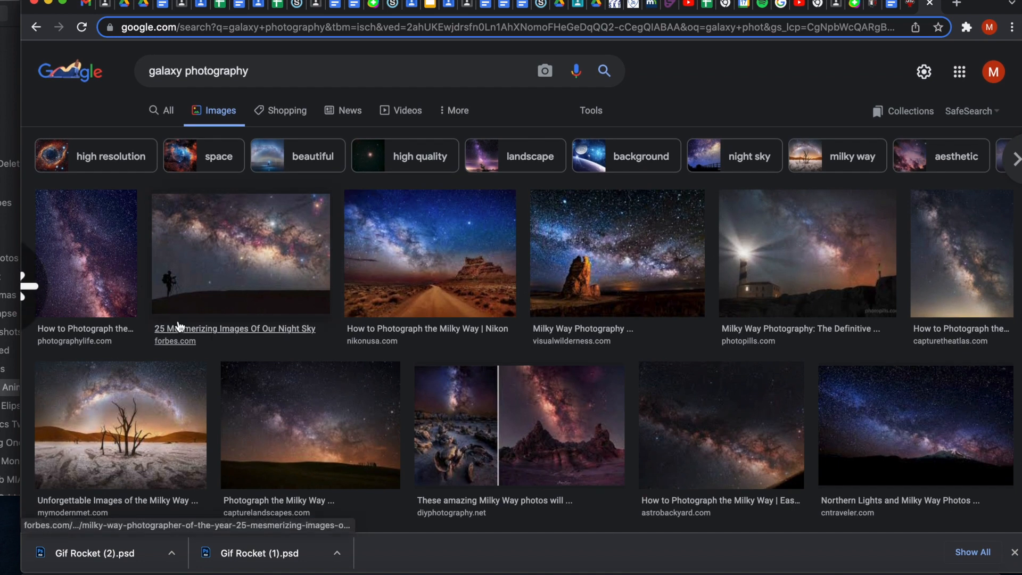
{"action": "scroll", "coordinate": [231, 309], "scroll_direction": "down", "scroll_amount": 3}
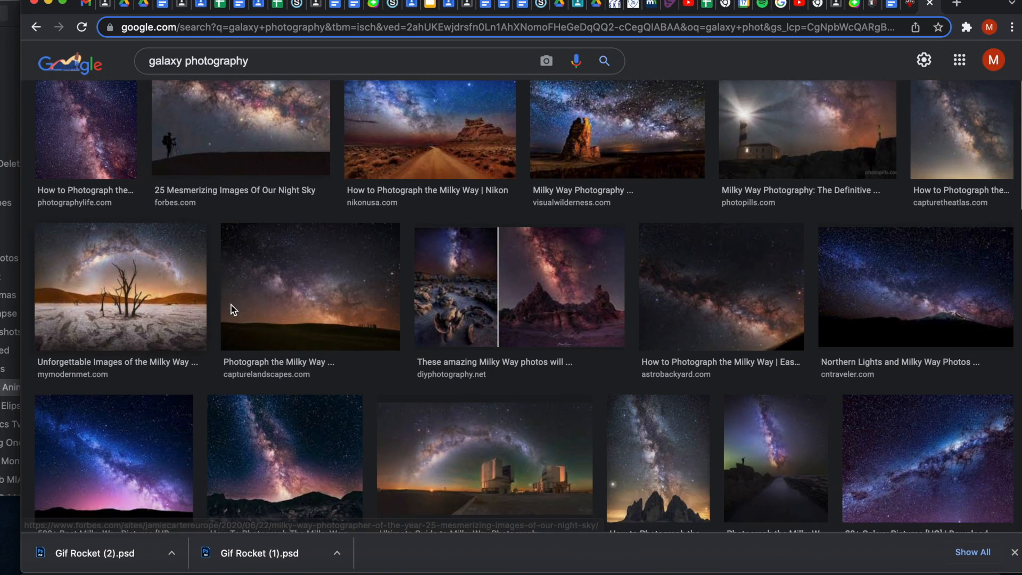
{"action": "left_click", "coordinate": [277, 287]}
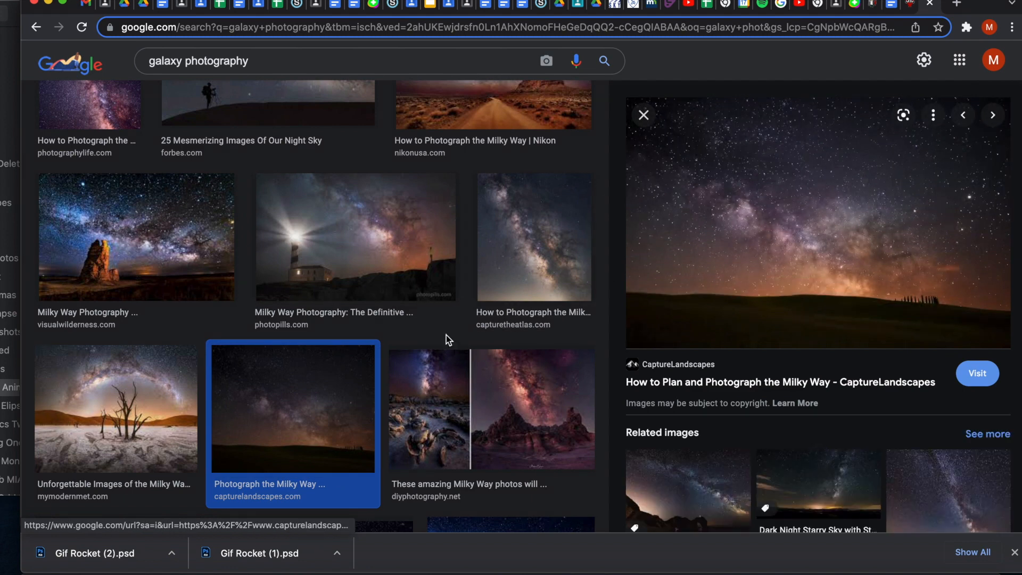
{"action": "scroll", "coordinate": [446, 334], "scroll_direction": "down", "scroll_amount": 5}
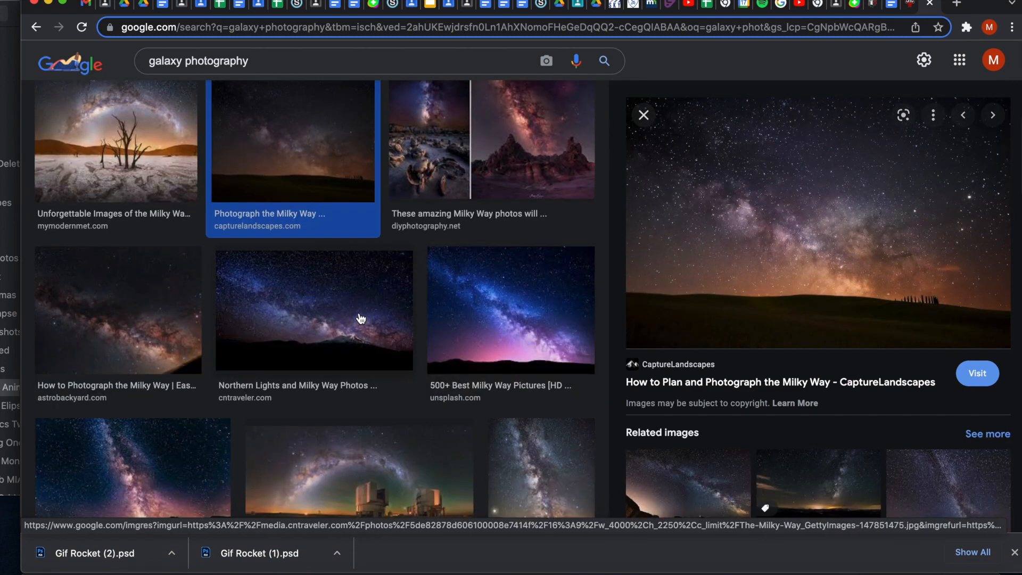
{"action": "left_click", "coordinate": [358, 320]}
{"action": "scroll", "coordinate": [255, 317], "scroll_direction": "down", "scroll_amount": 2}
{"action": "scroll", "coordinate": [255, 316], "scroll_direction": "down", "scroll_amount": 1}
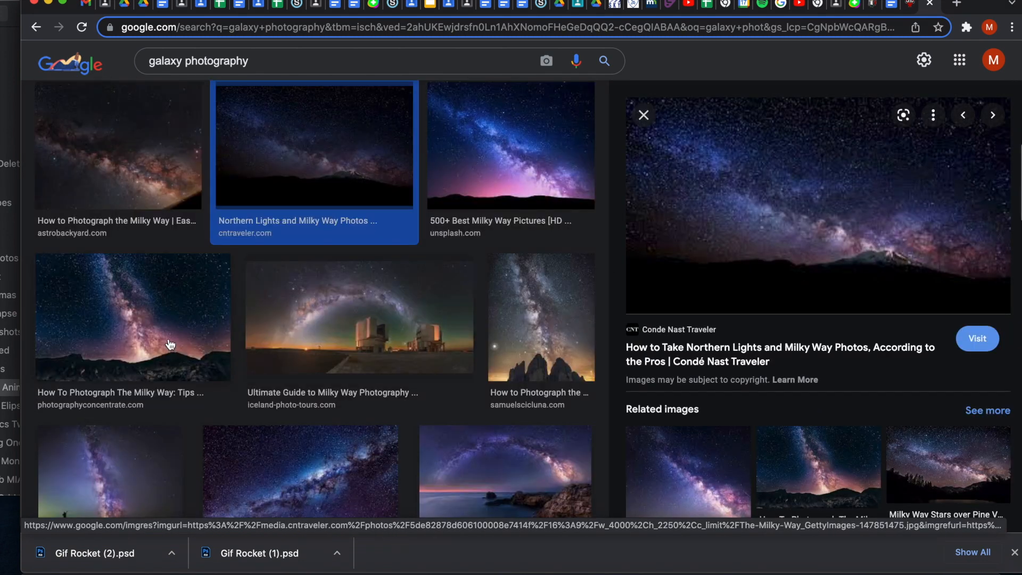
{"action": "left_click_drag", "start_coordinate": [128, 305], "coordinate": [169, 344]}
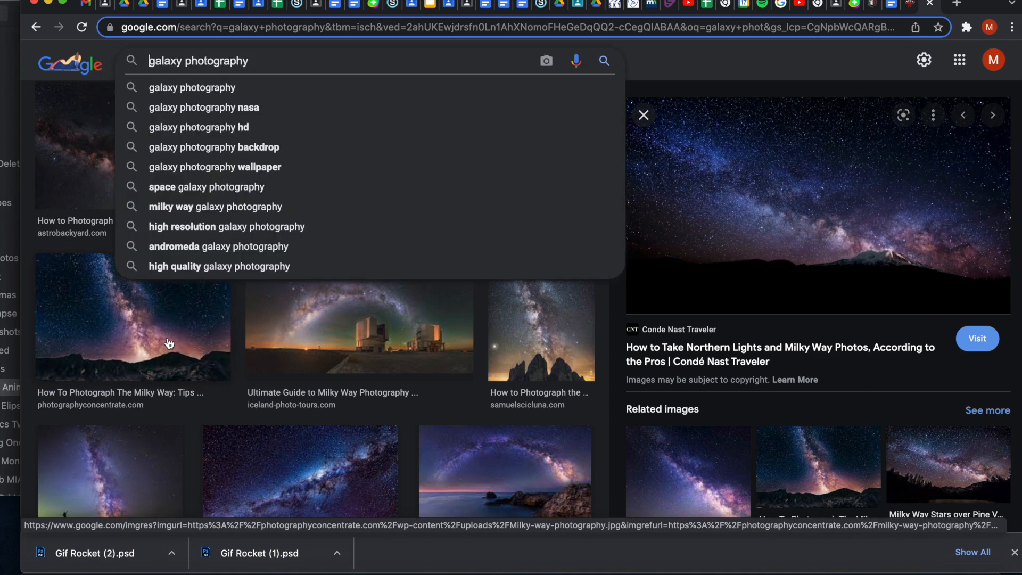
{"action": "left_click", "coordinate": [170, 343]}
{"action": "scroll", "coordinate": [170, 343], "scroll_direction": "down", "scroll_amount": 4}
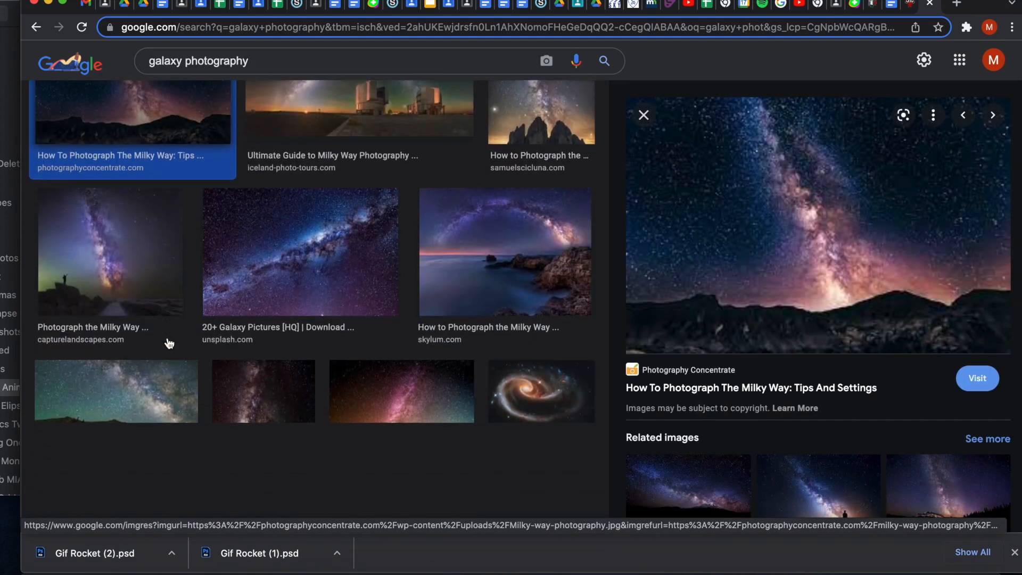
Open the preview of Unsplash's "20+ Galaxy Pictures" image, copy it, and capture a screenshot of part of the picture.
{"action": "left_click", "coordinate": [299, 267]}
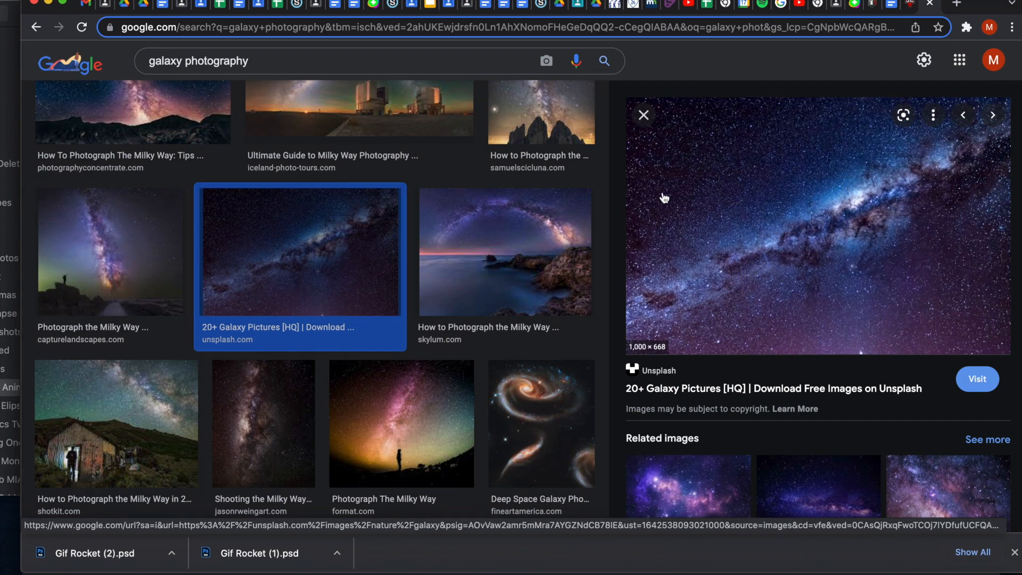
{"action": "right_click", "coordinate": [742, 223]}
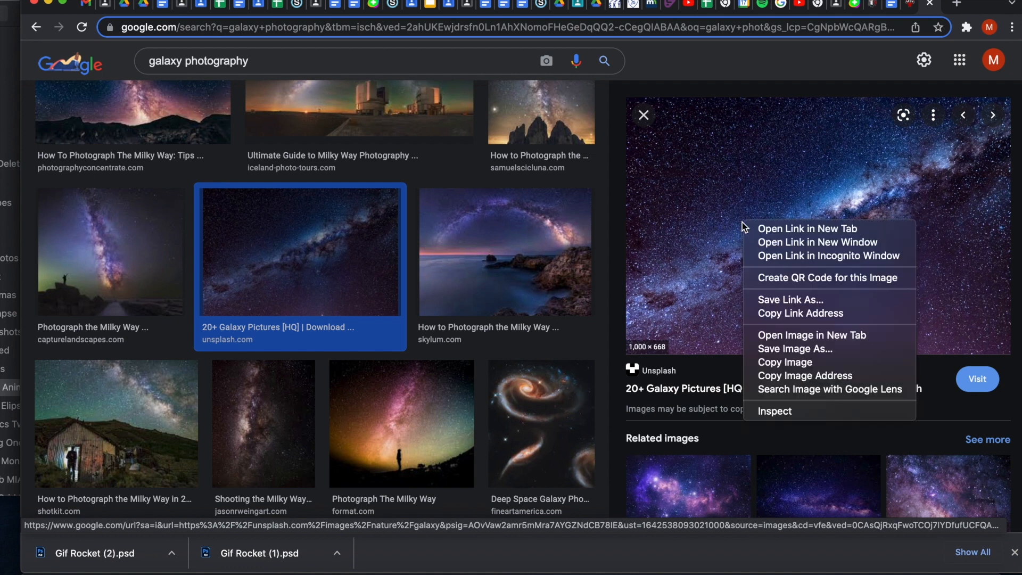
{"action": "left_click", "coordinate": [778, 363]}
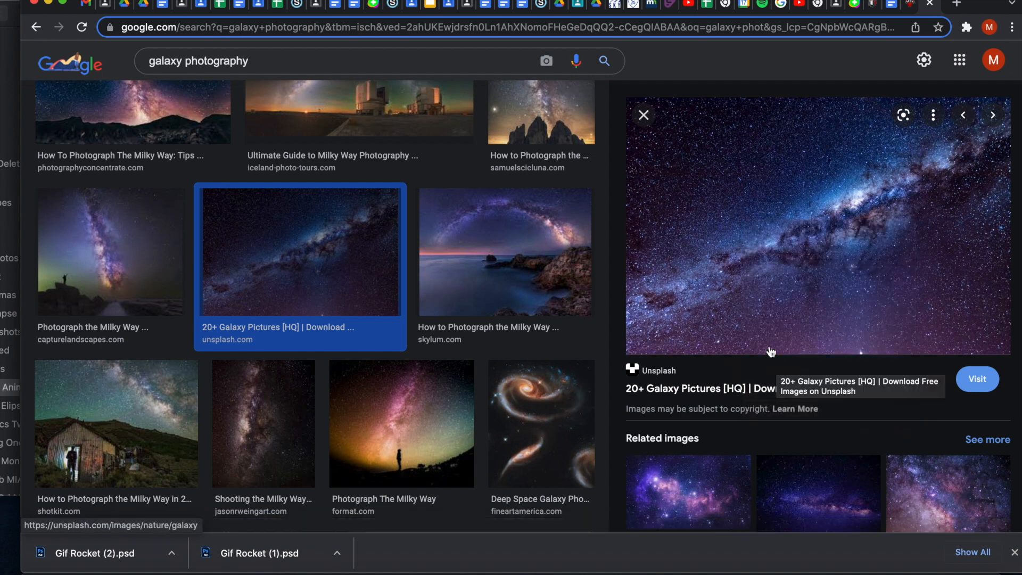
{"action": "key", "text": "super+shift+4"}
{"action": "left_click_drag", "start_coordinate": [662, 108], "coordinate": [893, 324]}
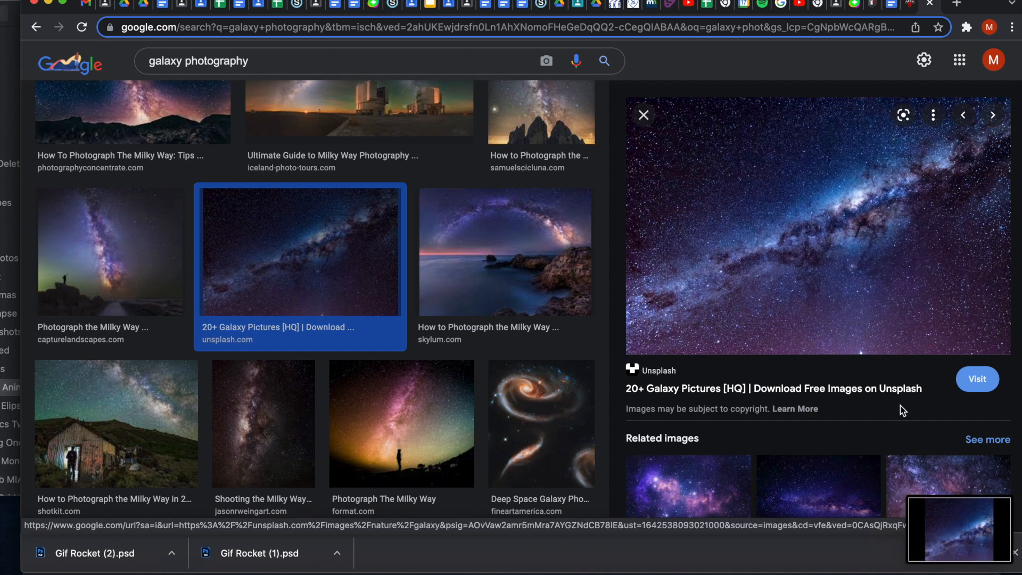
Copy the Unsplash galaxy image again and paste it above the Mars layer in Gif Rocket (2).psd in Photoshop.
{"action": "right_click", "coordinate": [763, 226]}
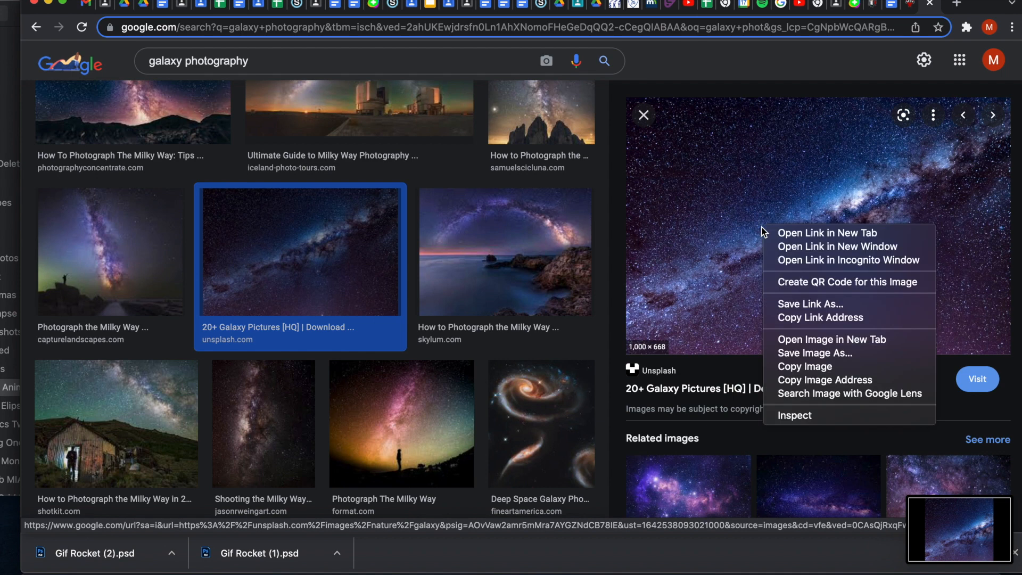
{"action": "left_click", "coordinate": [790, 368]}
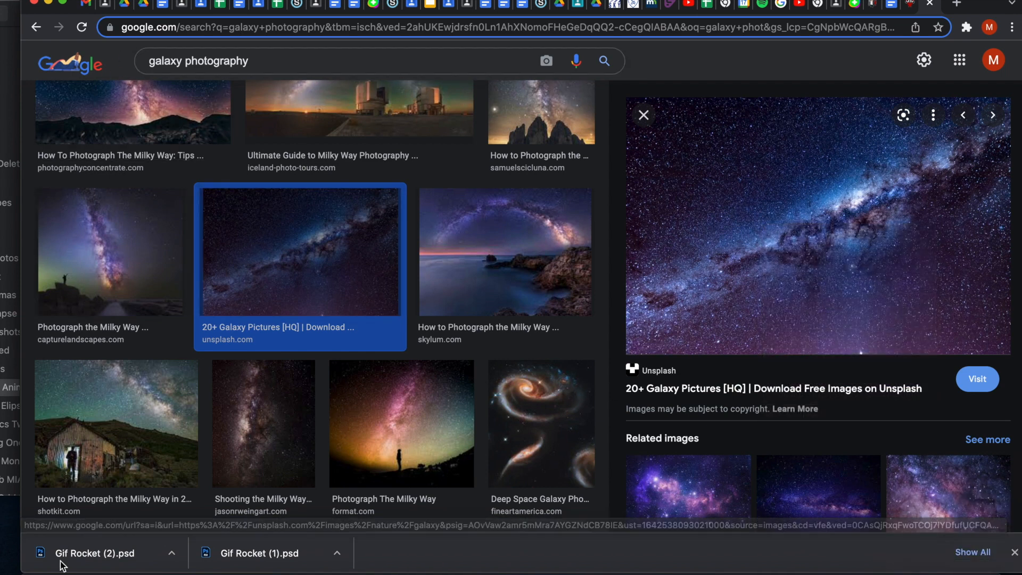
{"action": "left_click", "coordinate": [499, 571]}
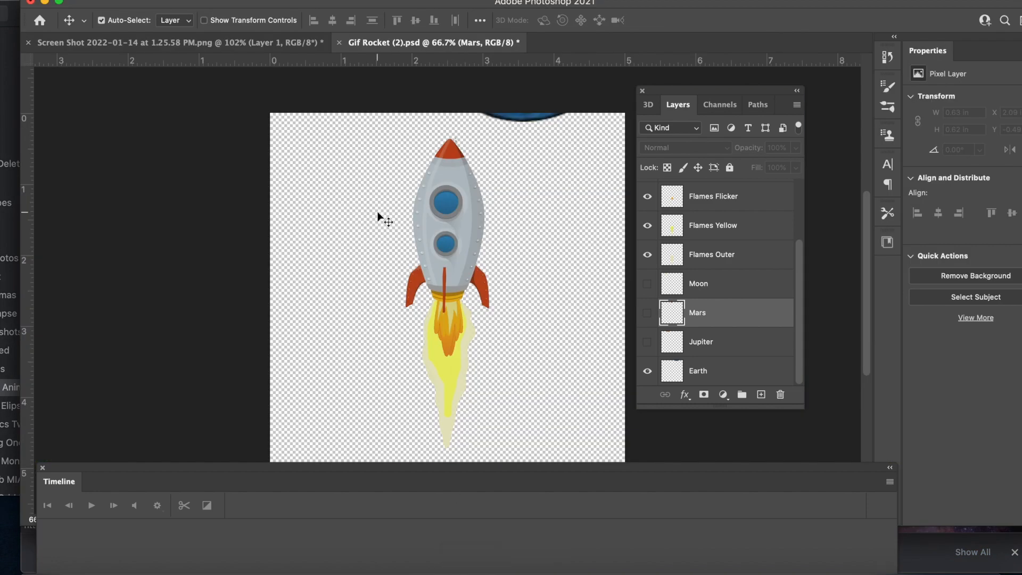
{"action": "key", "text": "super+v"}
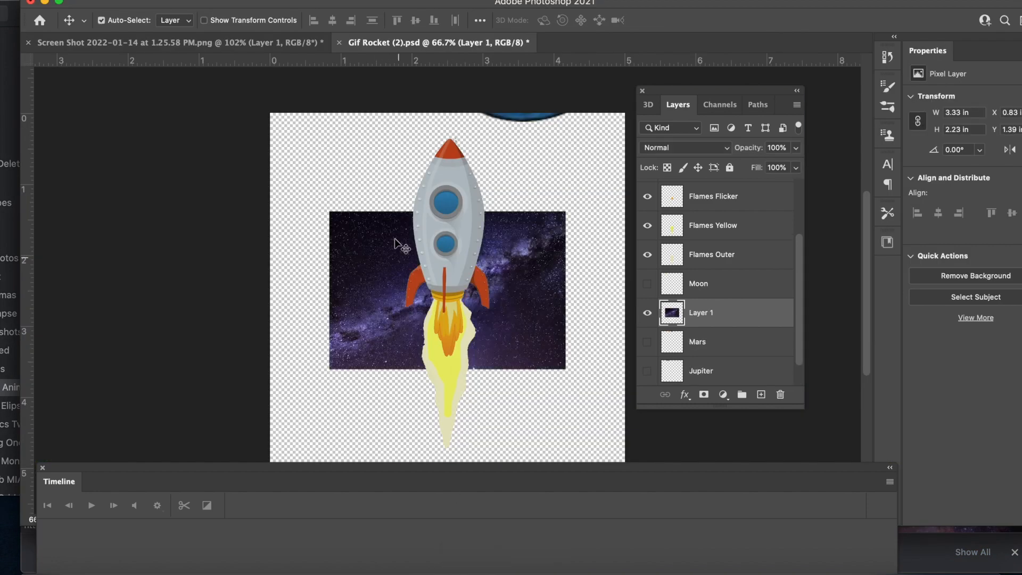
{"action": "scroll", "coordinate": [382, 244], "scroll_direction": "down", "scroll_amount": 5}
{"action": "scroll", "coordinate": [383, 244], "scroll_direction": "up", "scroll_amount": 5}
Rename the pasted picture's layer as Galaxy.
{"action": "double_click", "coordinate": [700, 313]}
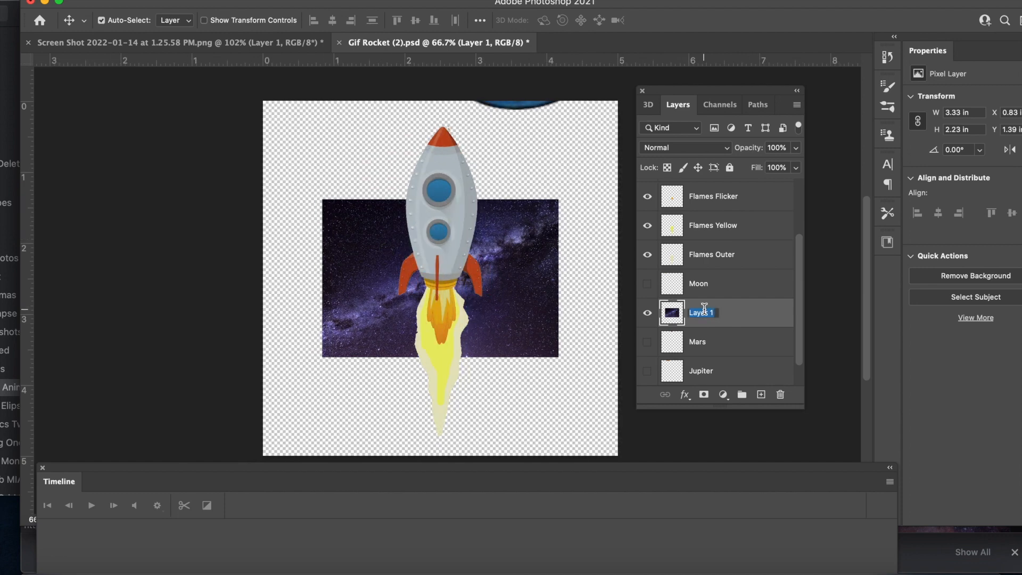
{"action": "type", "text": "Galaxy"}
{"action": "key", "text": "Return"}
{"action": "scroll", "coordinate": [710, 316], "scroll_direction": "down", "scroll_amount": 1}
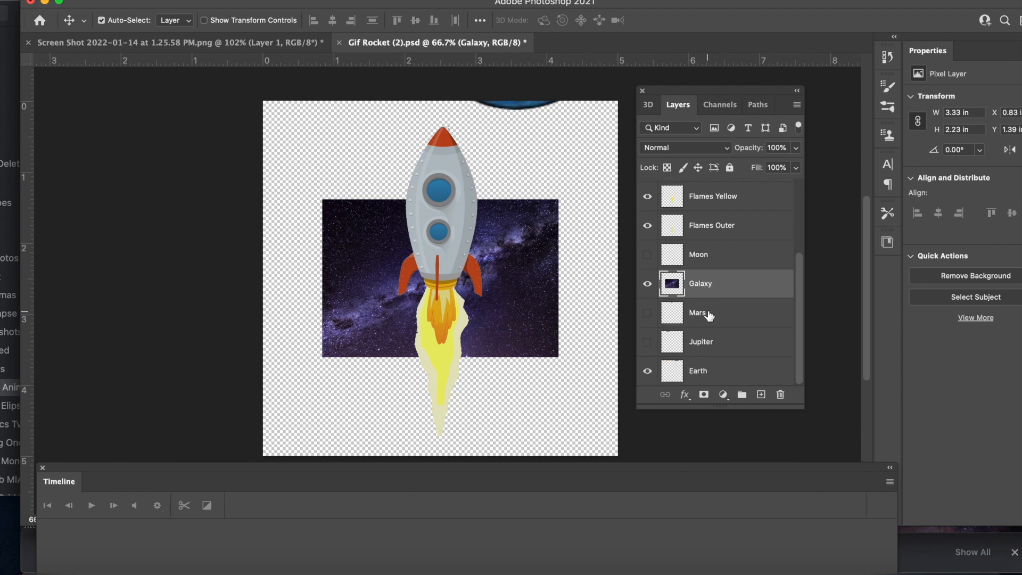
Move the Galaxy layer below the Earth layer and enlarge it to about 7.58 × 5.07 in so it fills the canvas.
{"action": "left_click_drag", "start_coordinate": [696, 285], "coordinate": [698, 380]}
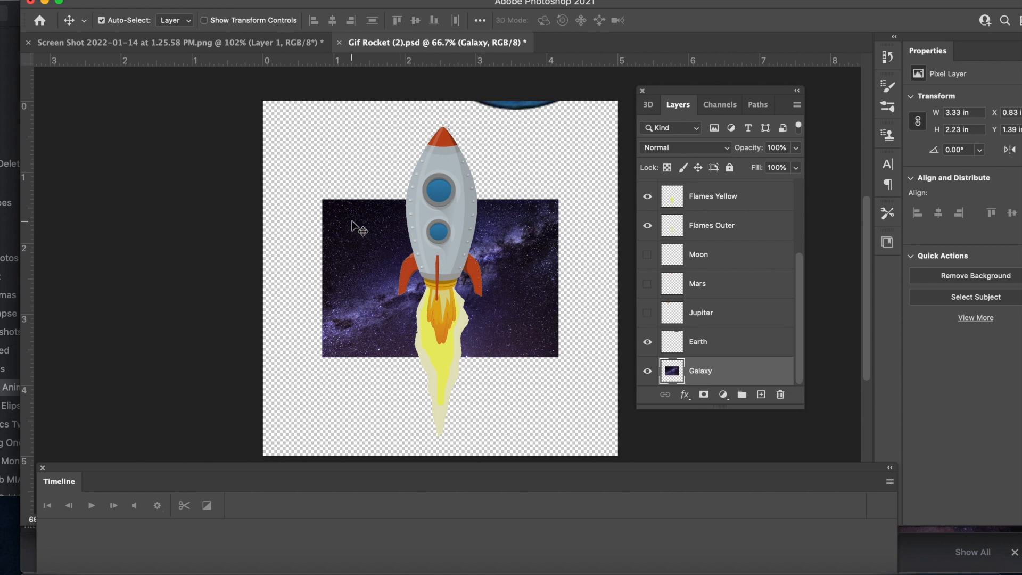
{"action": "key", "text": "super"}
{"action": "key", "text": "e"}
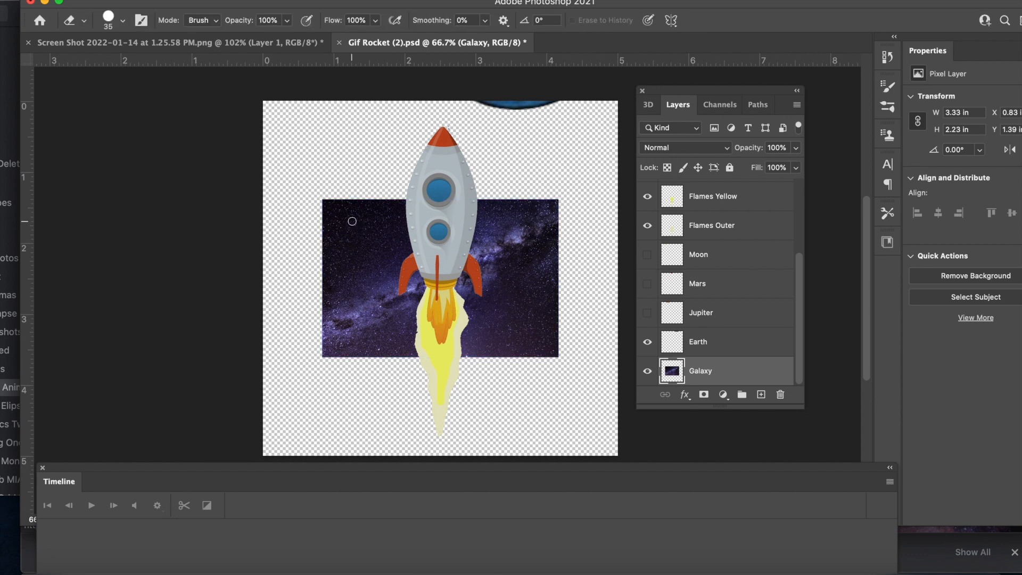
{"action": "key", "text": "super+t"}
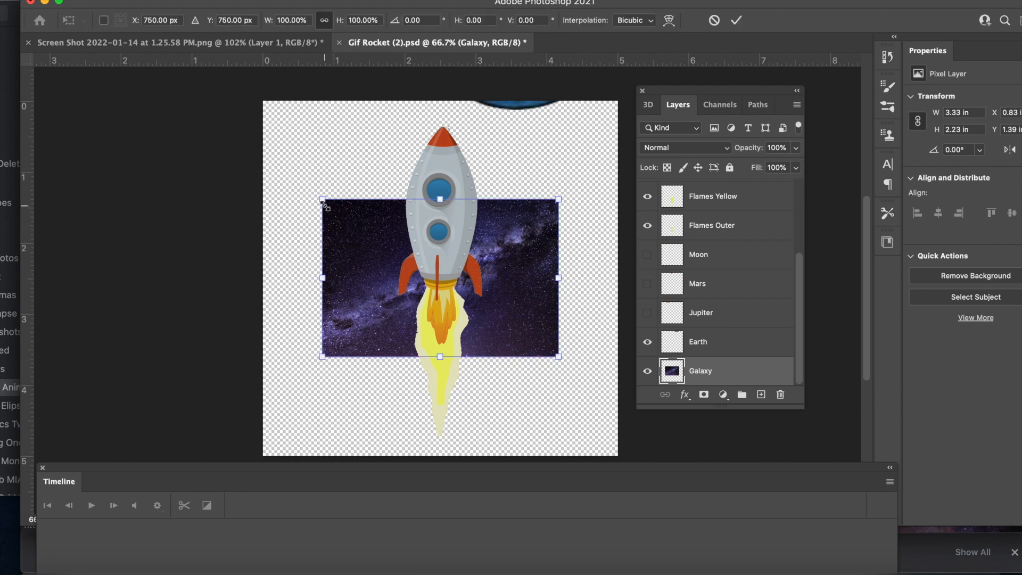
{"action": "left_click_drag", "start_coordinate": [323, 199], "coordinate": [199, 73]}
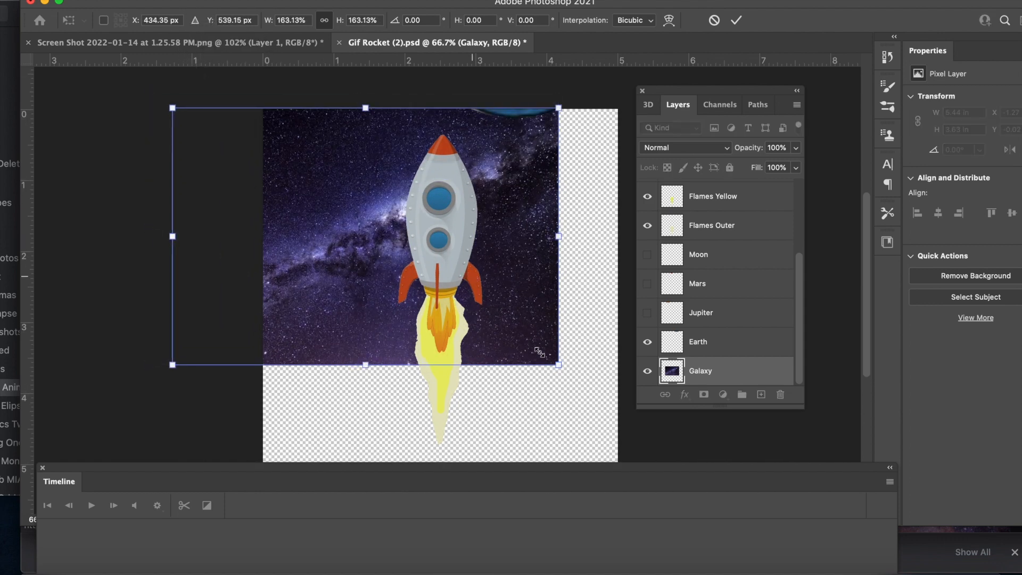
{"action": "left_click_drag", "start_coordinate": [561, 370], "coordinate": [696, 496]}
{"action": "left_click_drag", "start_coordinate": [543, 326], "coordinate": [487, 323]}
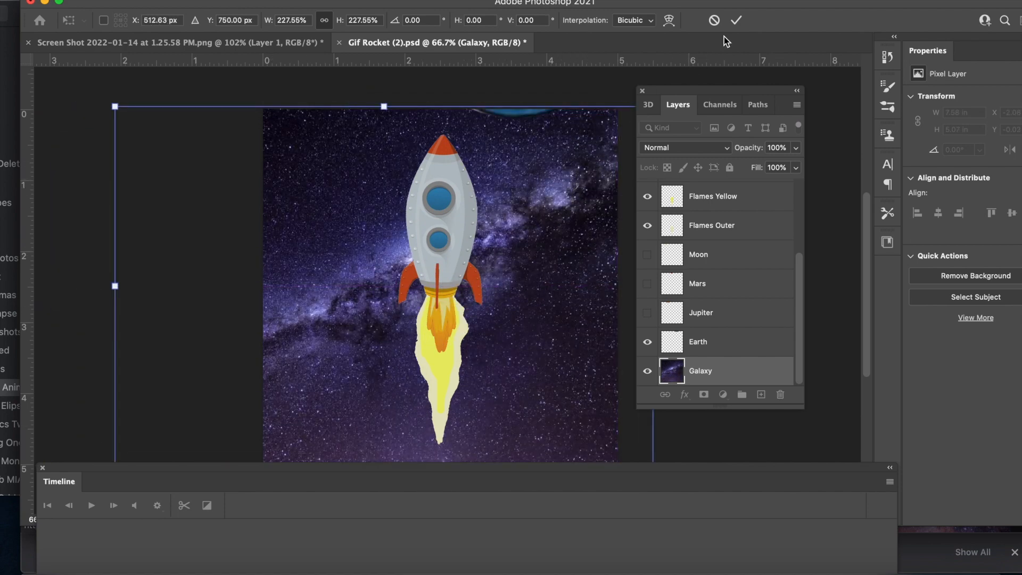
{"action": "left_click", "coordinate": [738, 22]}
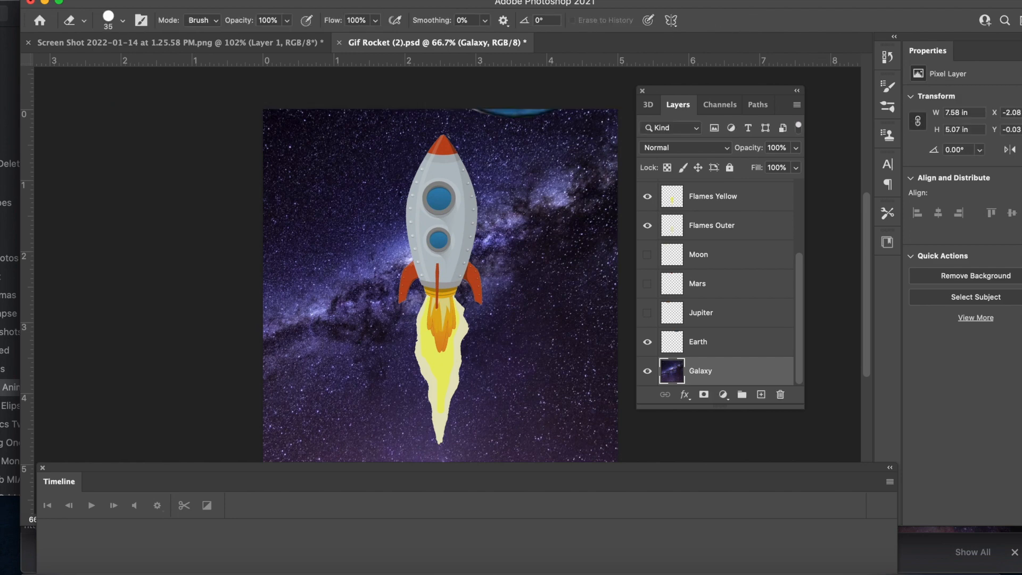
Show the Tools panel and move the Timeline panel up until its animation creation option is in view.
{"action": "left_click", "coordinate": [484, 1]}
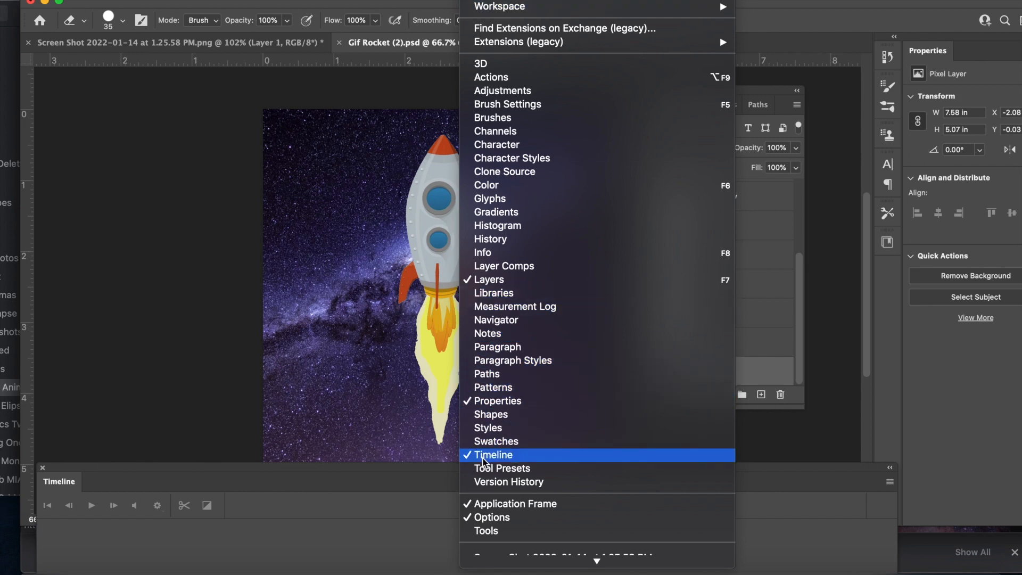
{"action": "left_click", "coordinate": [480, 531]}
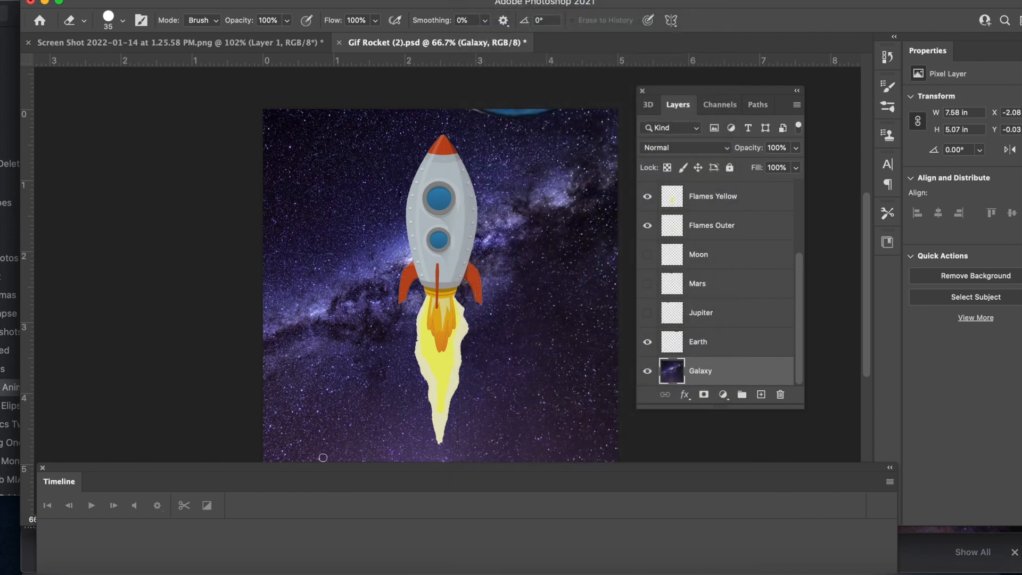
{"action": "scroll", "coordinate": [204, 399], "scroll_direction": "up", "scroll_amount": 1}
{"action": "left_click_drag", "start_coordinate": [179, 467], "coordinate": [219, 205]}
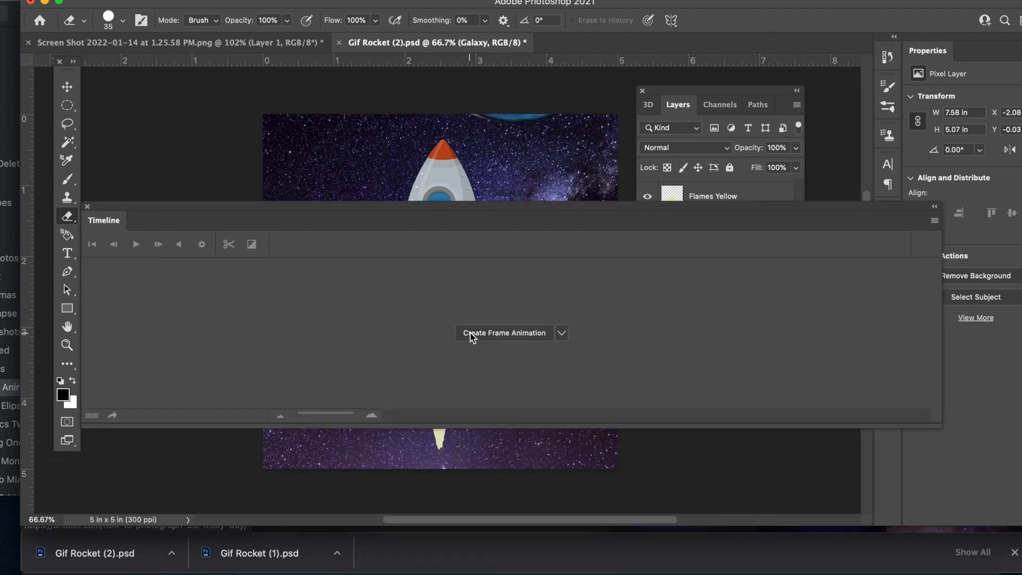
Switch the timeline type to Create Video Timeline and back to Create Frame Animation.
{"action": "left_click", "coordinate": [562, 332]}
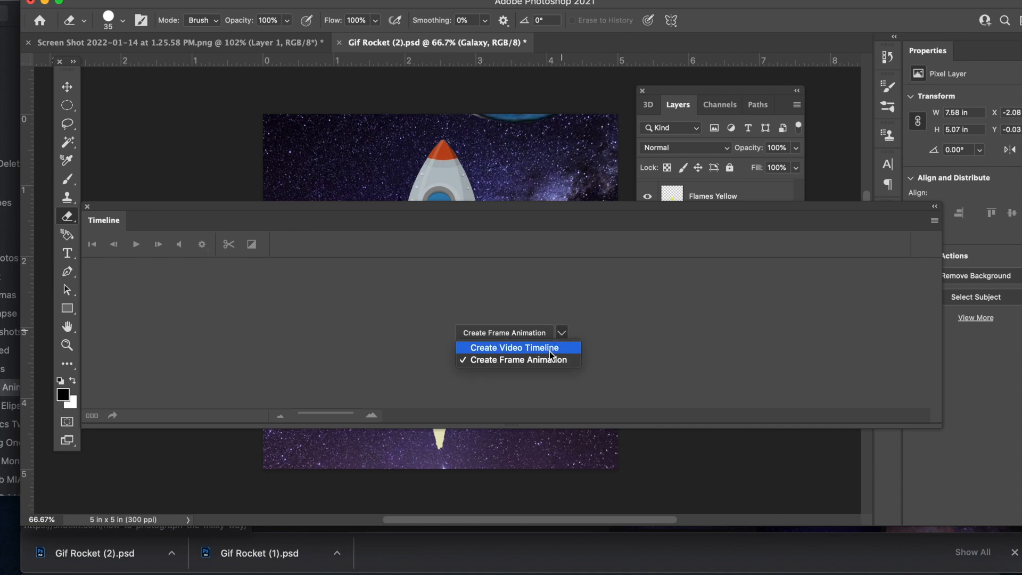
{"action": "left_click", "coordinate": [544, 347]}
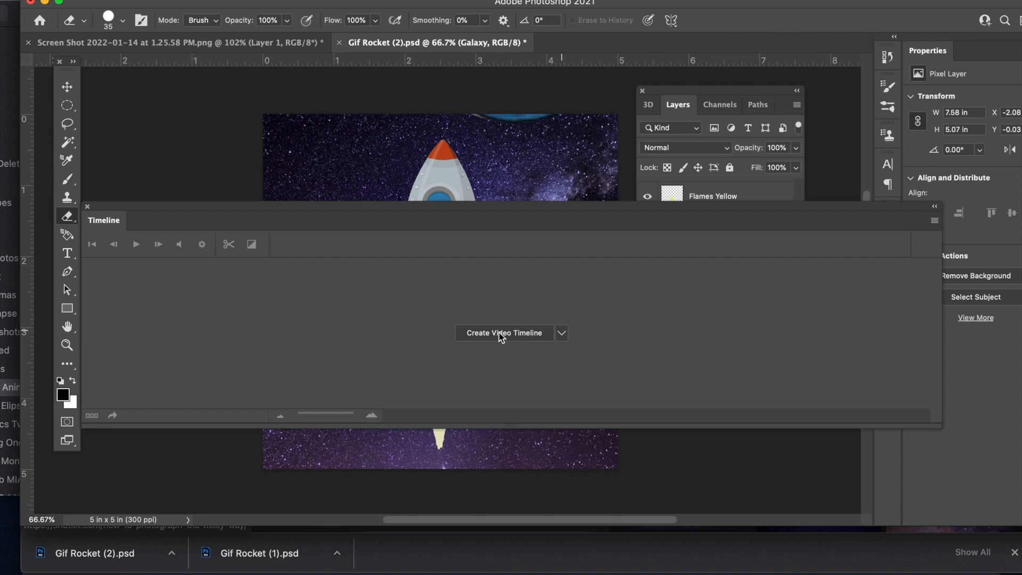
{"action": "left_click", "coordinate": [562, 334]}
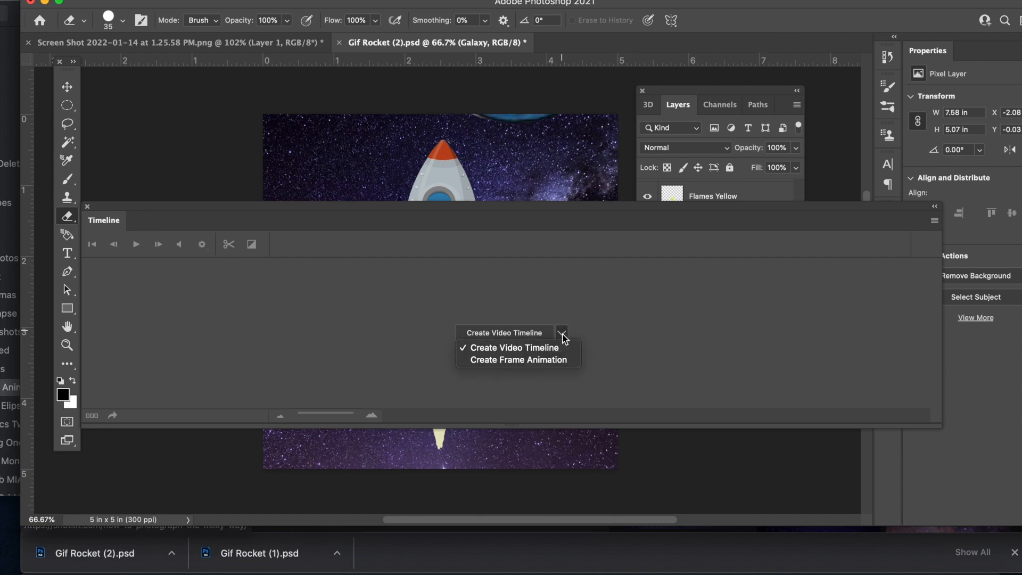
{"action": "left_click", "coordinate": [542, 359]}
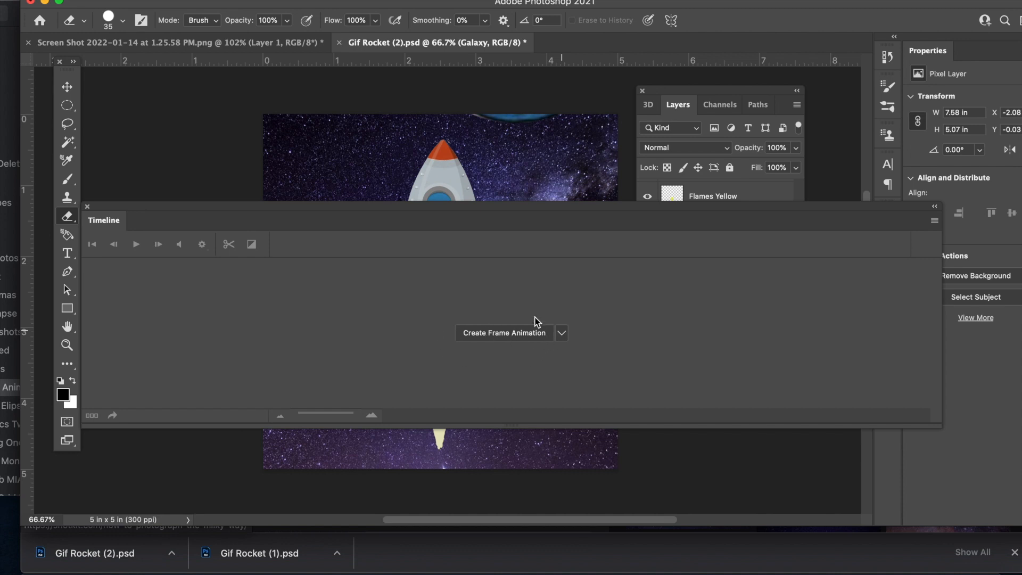
Create the frame animation, move the Timeline below the rocket body, and set frame 1's delay to 0.2 seconds.
{"action": "left_click", "coordinate": [518, 334]}
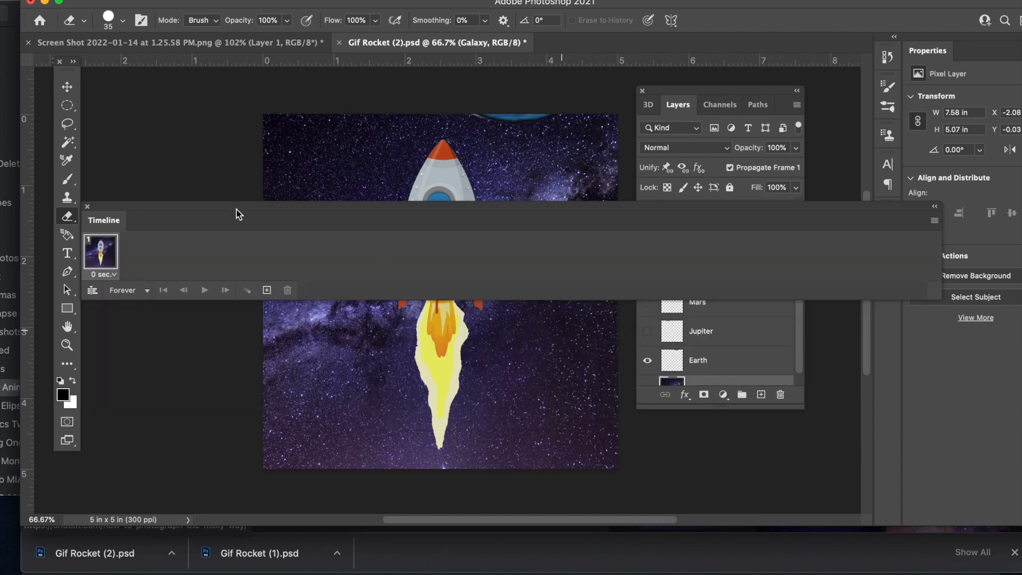
{"action": "left_click_drag", "start_coordinate": [237, 209], "coordinate": [291, 234]}
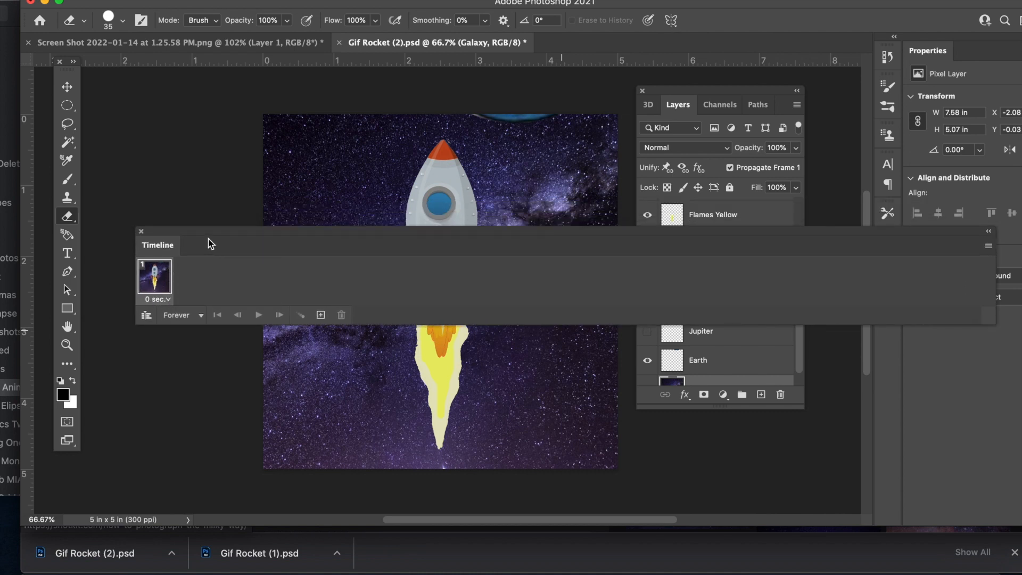
{"action": "left_click_drag", "start_coordinate": [217, 246], "coordinate": [179, 382]}
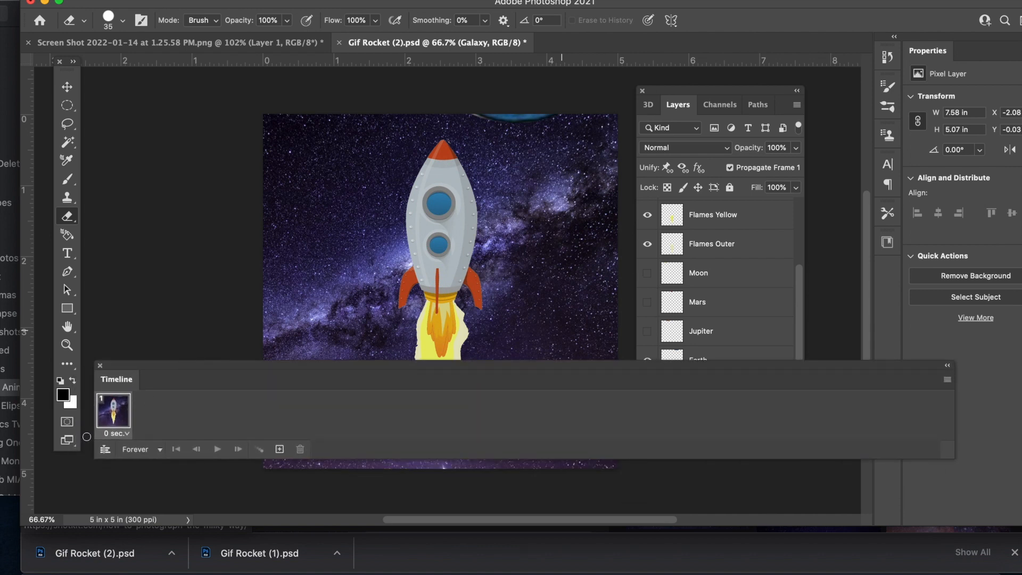
{"action": "left_click", "coordinate": [128, 435]}
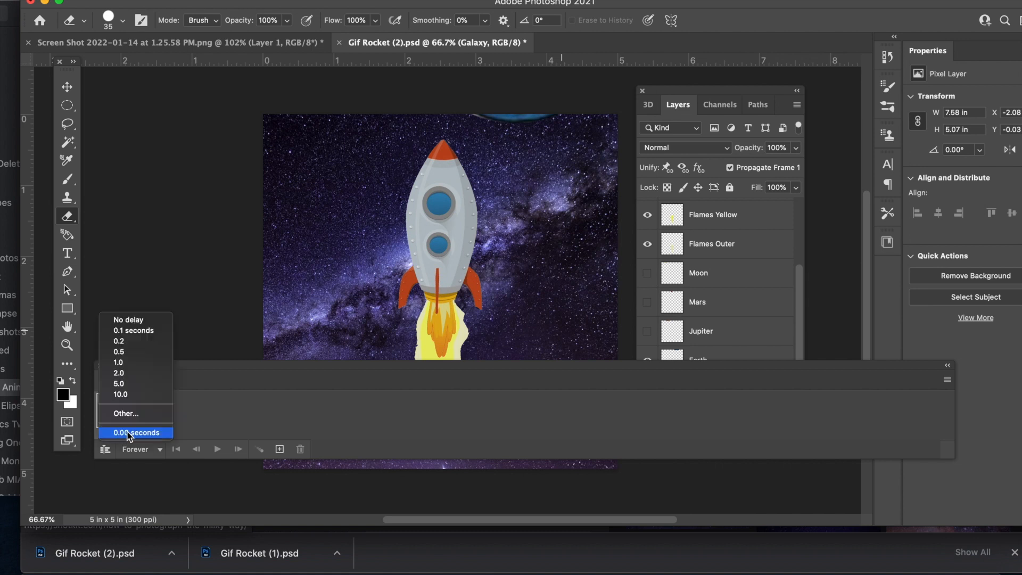
{"action": "left_click", "coordinate": [128, 341]}
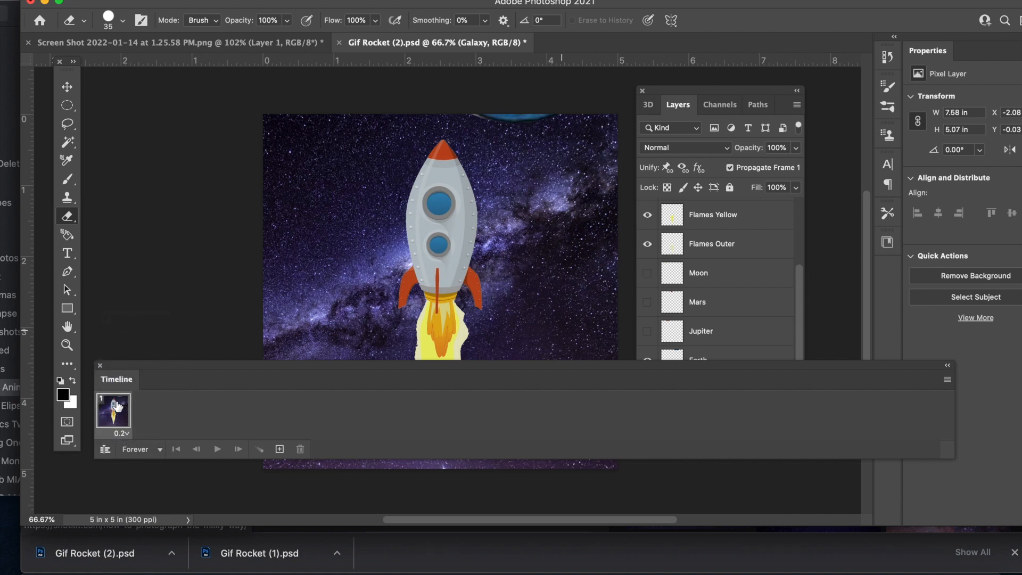
Alternate frame 1's delay between 0.1 and 0.2 seconds, ending on 0.2 seconds.
{"action": "left_click", "coordinate": [125, 434]}
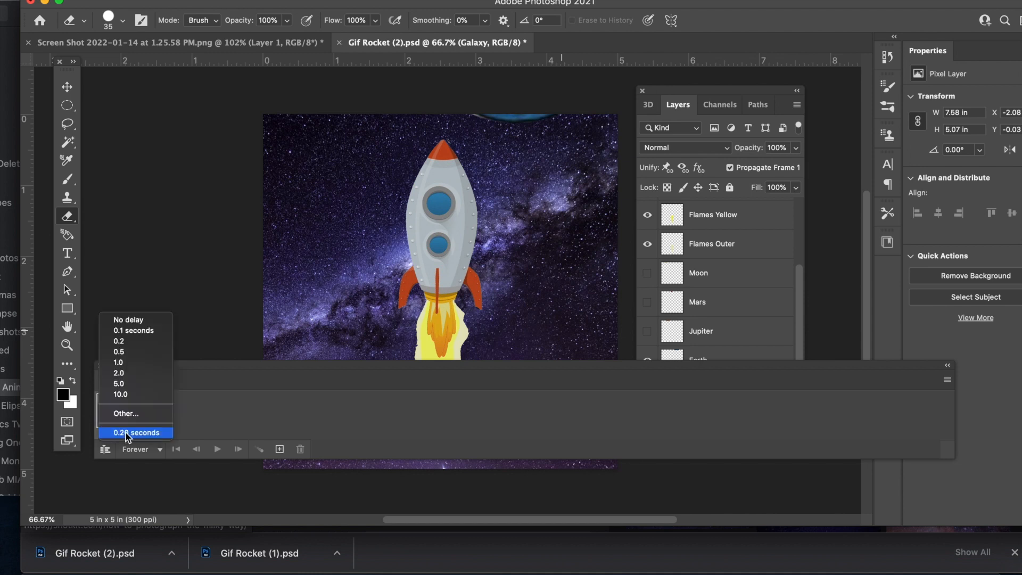
{"action": "left_click", "coordinate": [124, 331]}
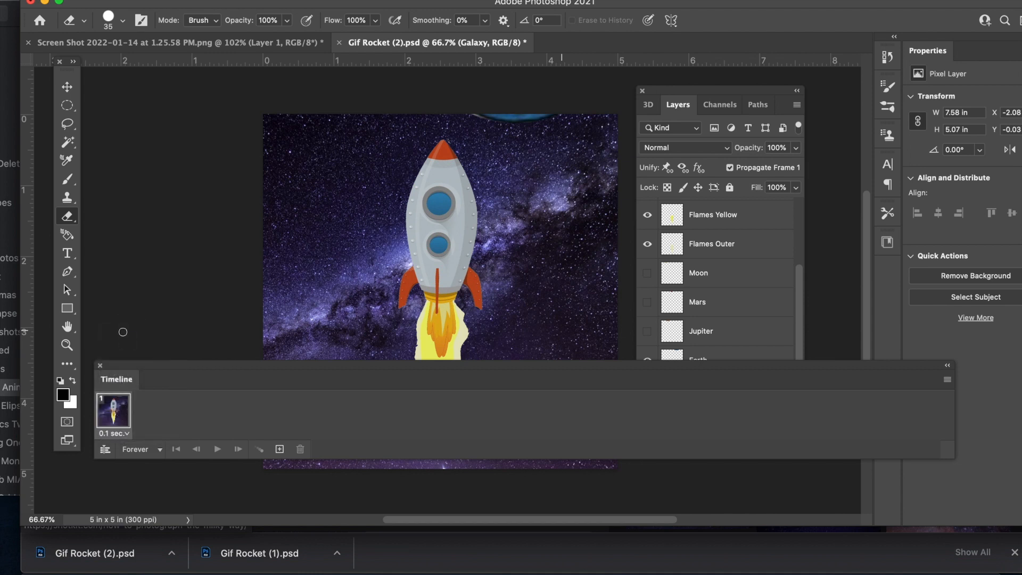
{"action": "left_click", "coordinate": [125, 435]}
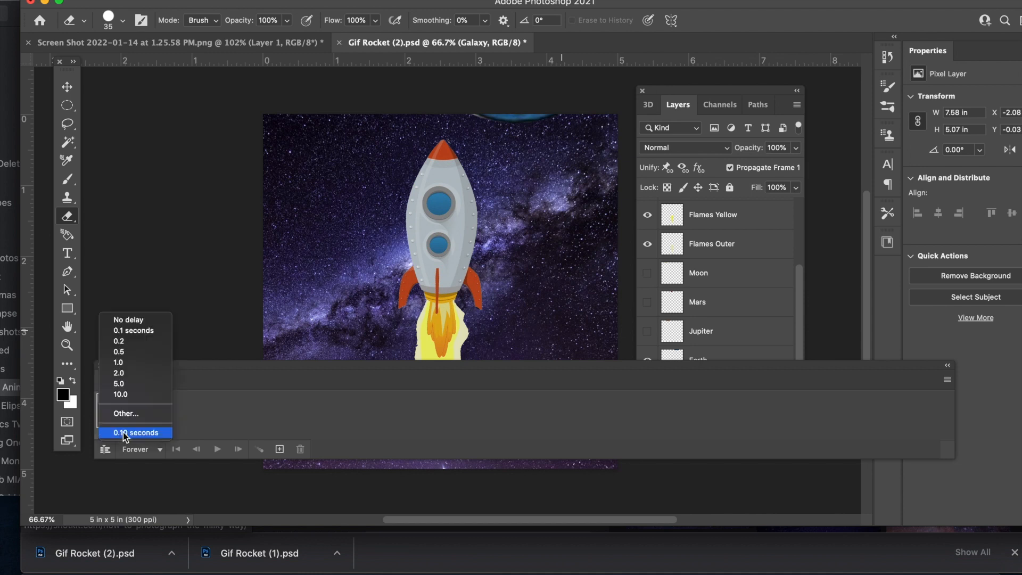
{"action": "left_click", "coordinate": [122, 342]}
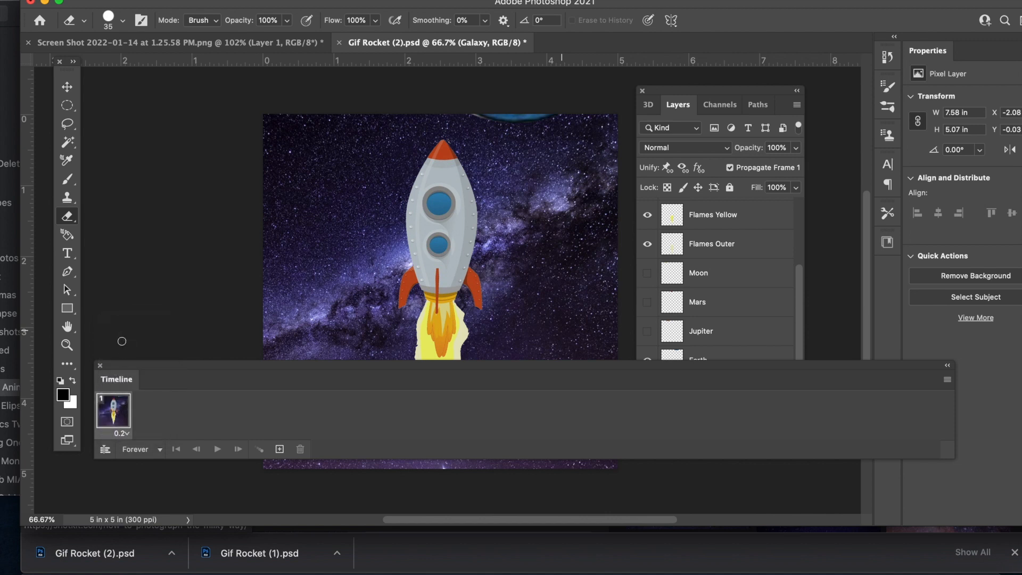
{"action": "left_click", "coordinate": [127, 433]}
{"action": "left_click", "coordinate": [127, 330]}
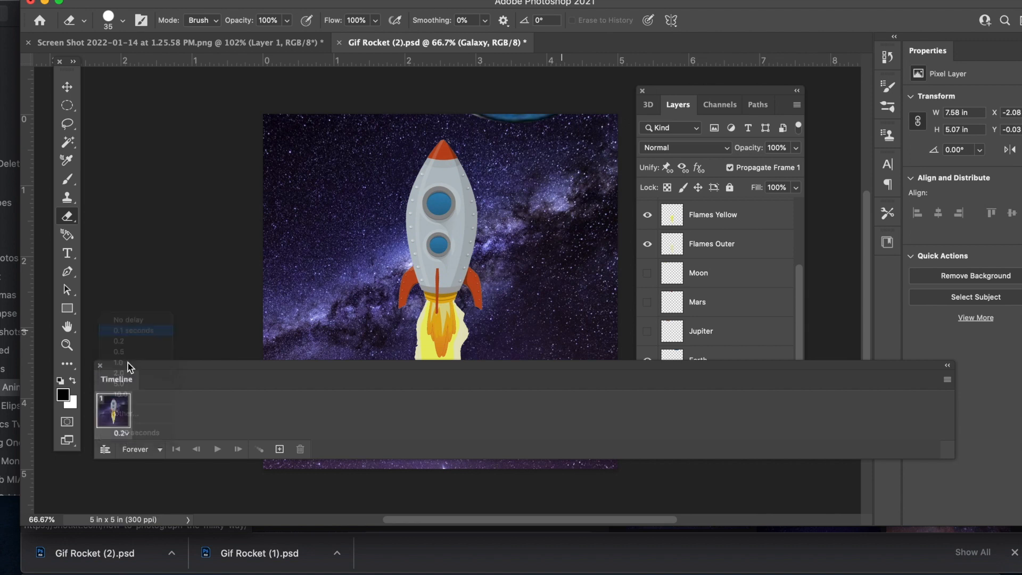
{"action": "left_click", "coordinate": [127, 433]}
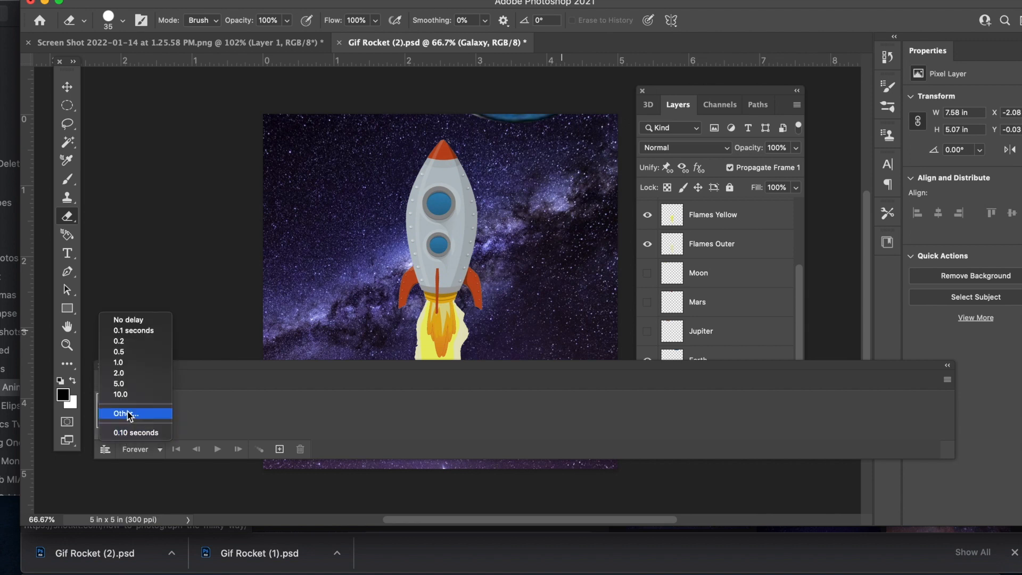
{"action": "left_click", "coordinate": [123, 344]}
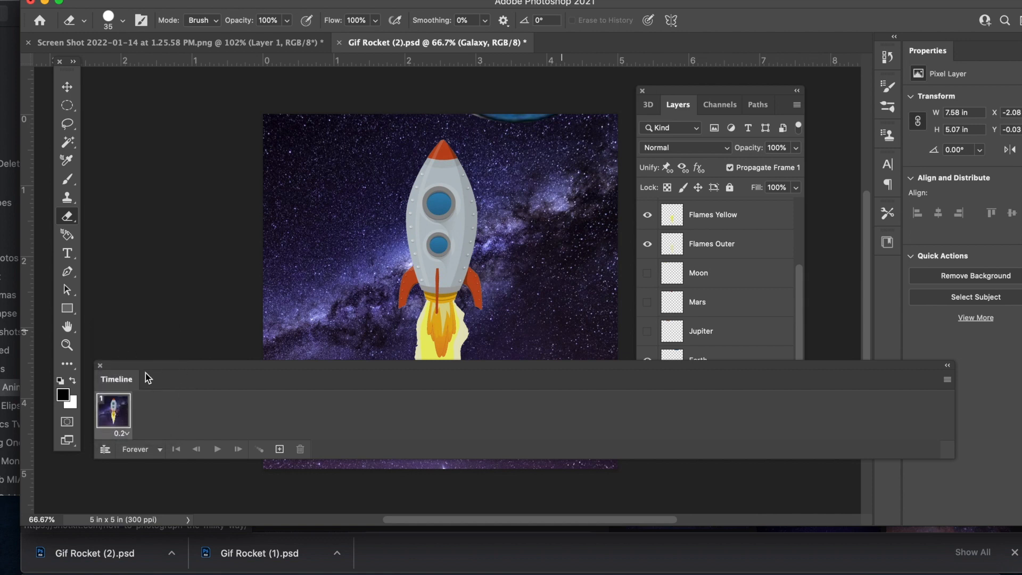
Duplicate frame 1 and, in frame 2, move the Earth to the canvas's lower-left corner at about X -0.75 in, Y 3.97 in.
{"action": "mouse_move", "coordinate": [156, 366]}
{"action": "left_mouse_down"}
{"action": "mouse_move", "coordinate": [156, 407]}
{"action": "mouse_move", "coordinate": [146, 369]}
{"action": "mouse_move", "coordinate": [146, 381]}
{"action": "left_mouse_up"}
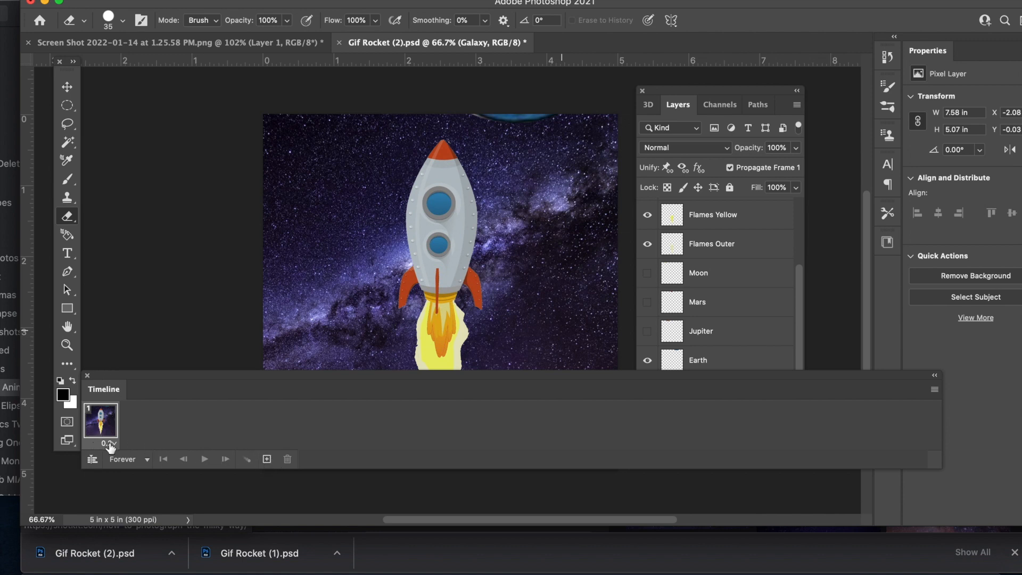
{"action": "left_click", "coordinate": [268, 460]}
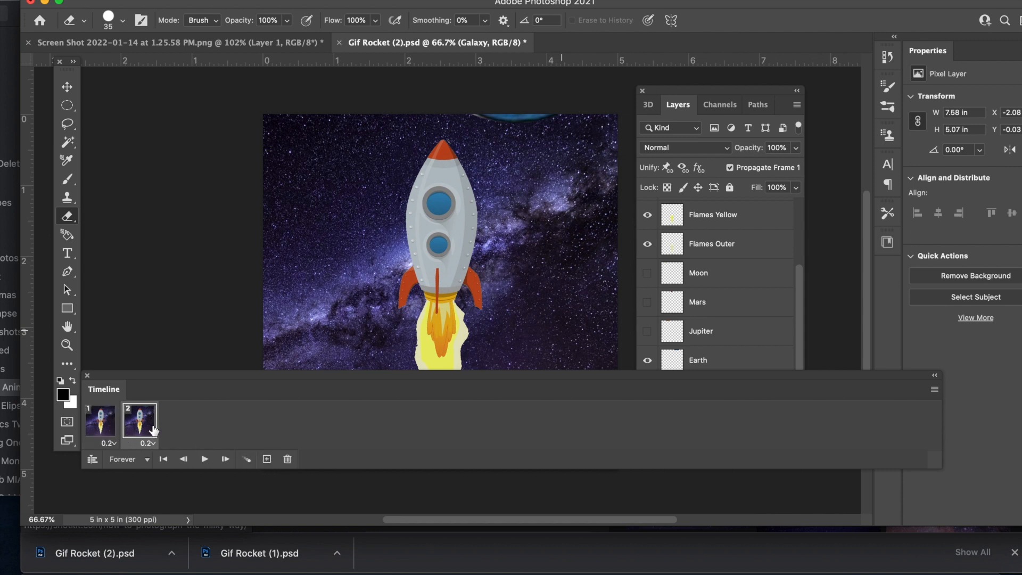
{"action": "left_click_drag", "start_coordinate": [404, 382], "coordinate": [417, 426]}
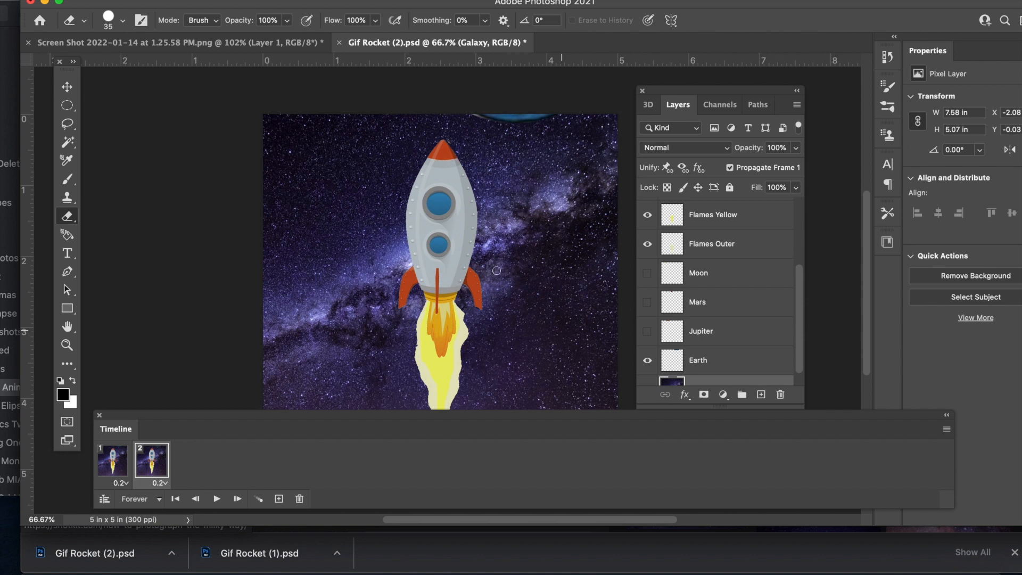
{"action": "key", "text": "v"}
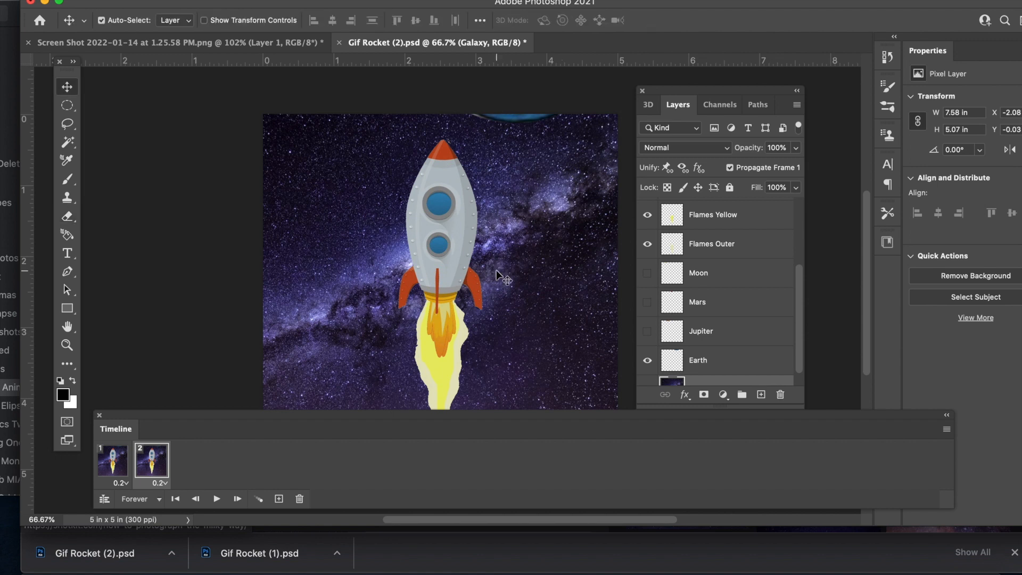
{"action": "left_click", "coordinate": [513, 119]}
{"action": "left_click_drag", "start_coordinate": [513, 120], "coordinate": [522, 271]}
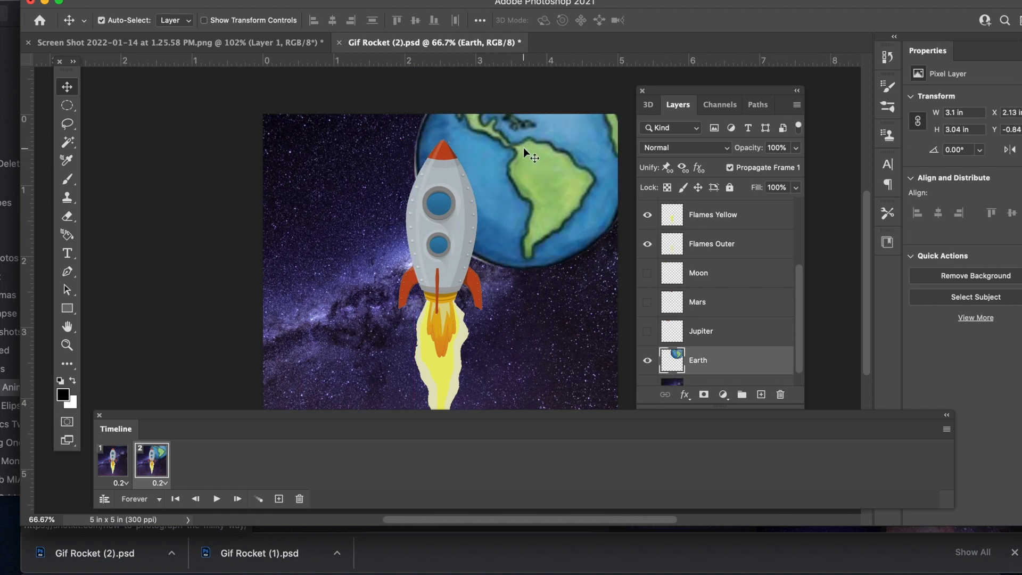
{"action": "left_click_drag", "start_coordinate": [531, 144], "coordinate": [326, 484]}
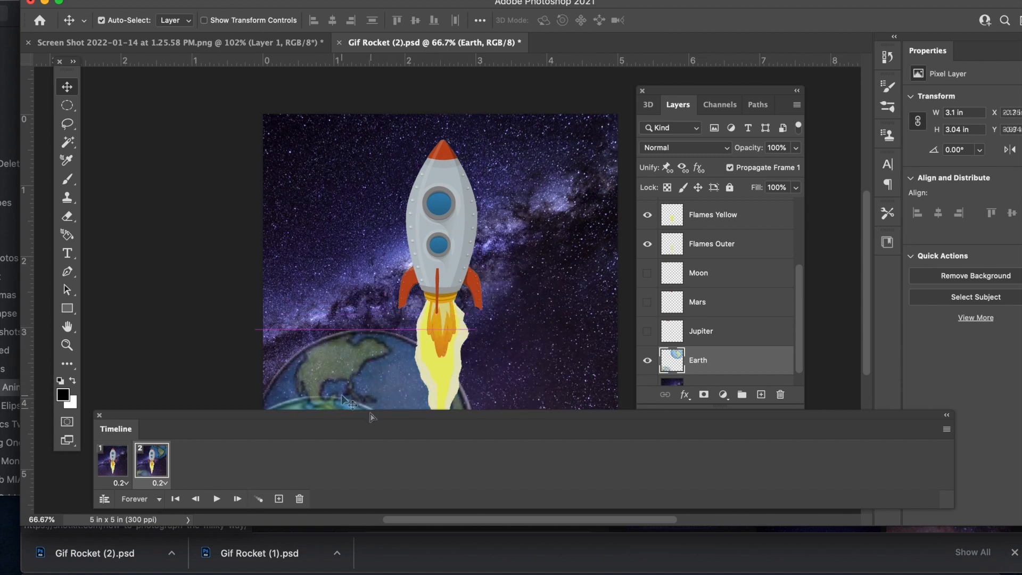
Tween the Earth's movement between frames 1 and 2 with 6 added frames, and play the animation to preview it.
{"action": "left_click", "coordinate": [119, 463]}
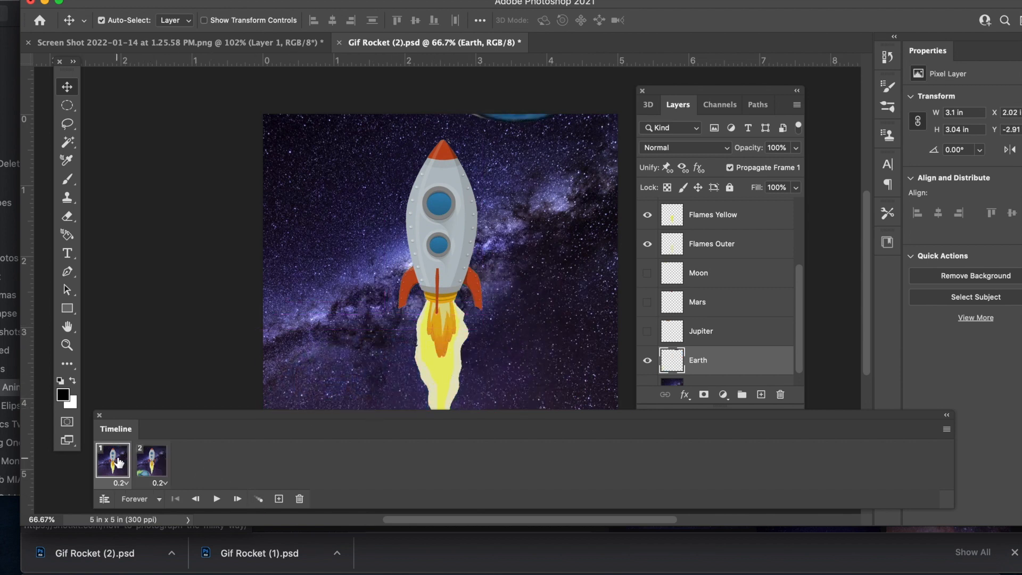
{"action": "left_click", "coordinate": [153, 464]}
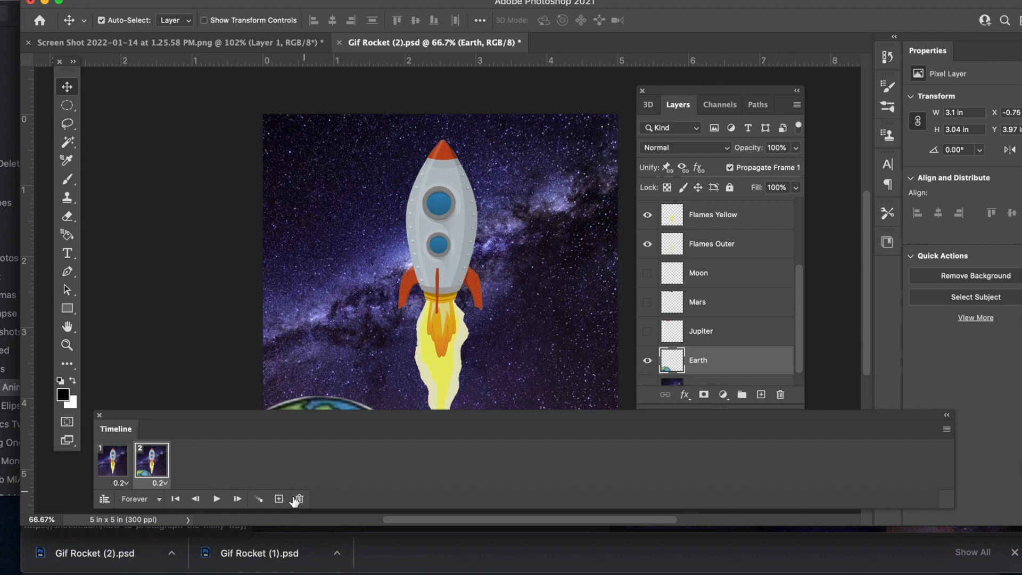
{"action": "left_click", "coordinate": [258, 499]}
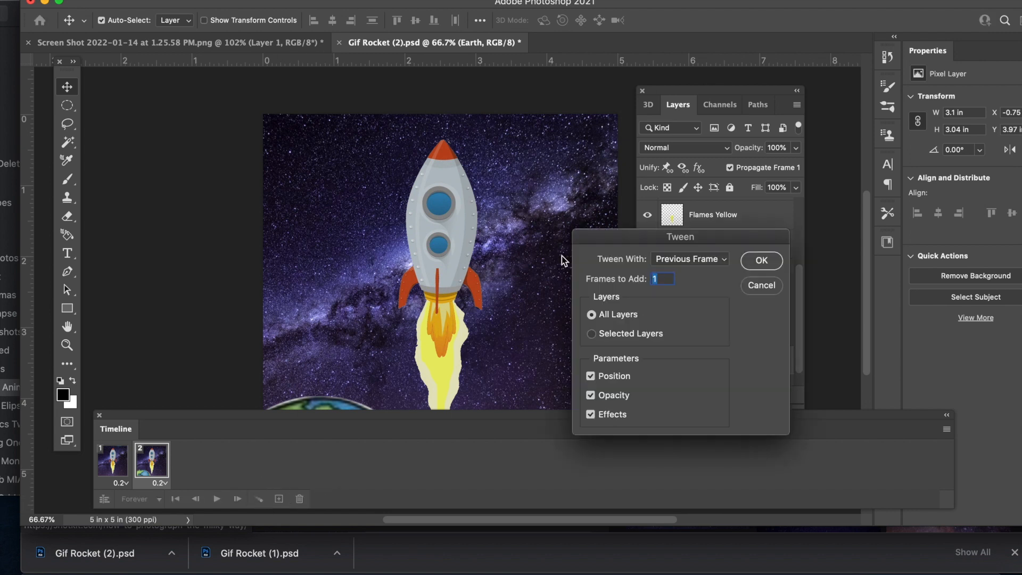
{"action": "left_click_drag", "start_coordinate": [638, 238], "coordinate": [433, 146]}
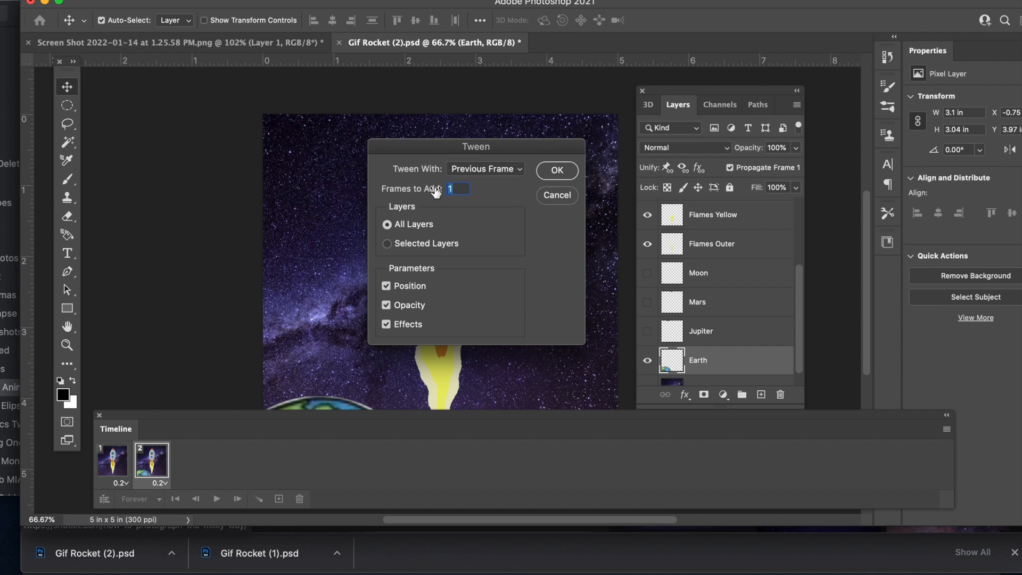
{"action": "type", "text": "6"}
{"action": "left_click", "coordinate": [556, 171]}
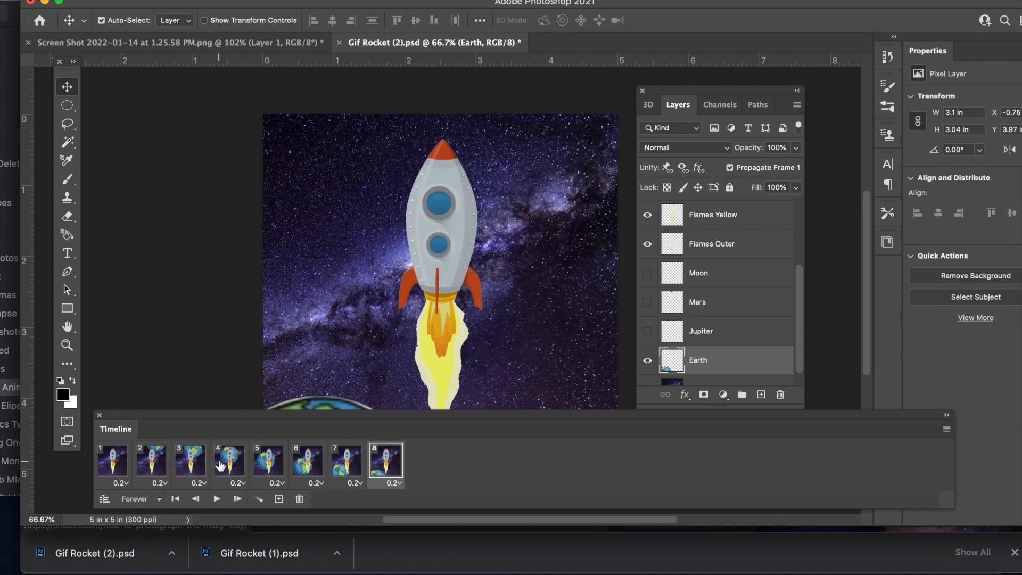
{"action": "left_click", "coordinate": [217, 499]}
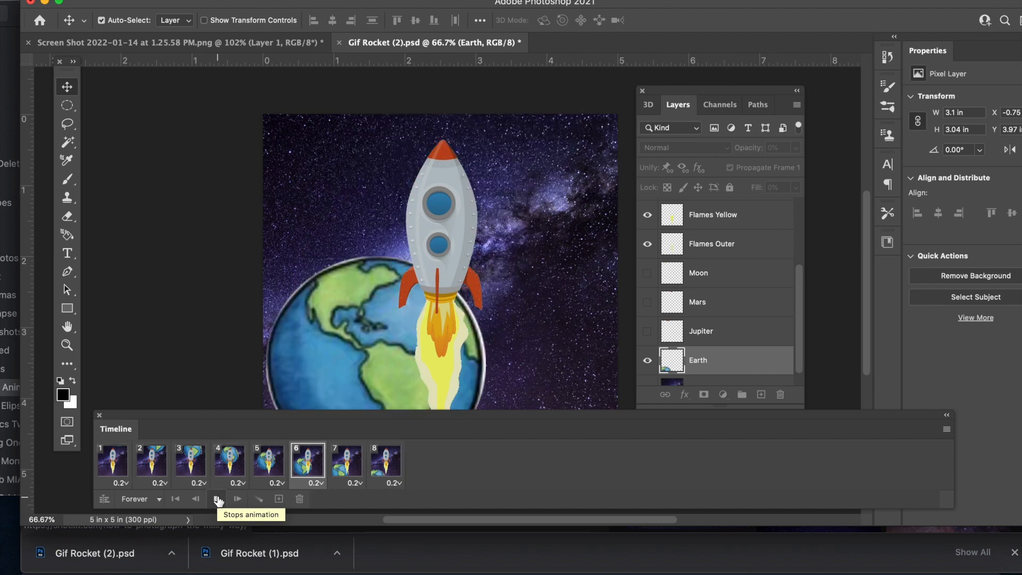
{"action": "left_click", "coordinate": [217, 499]}
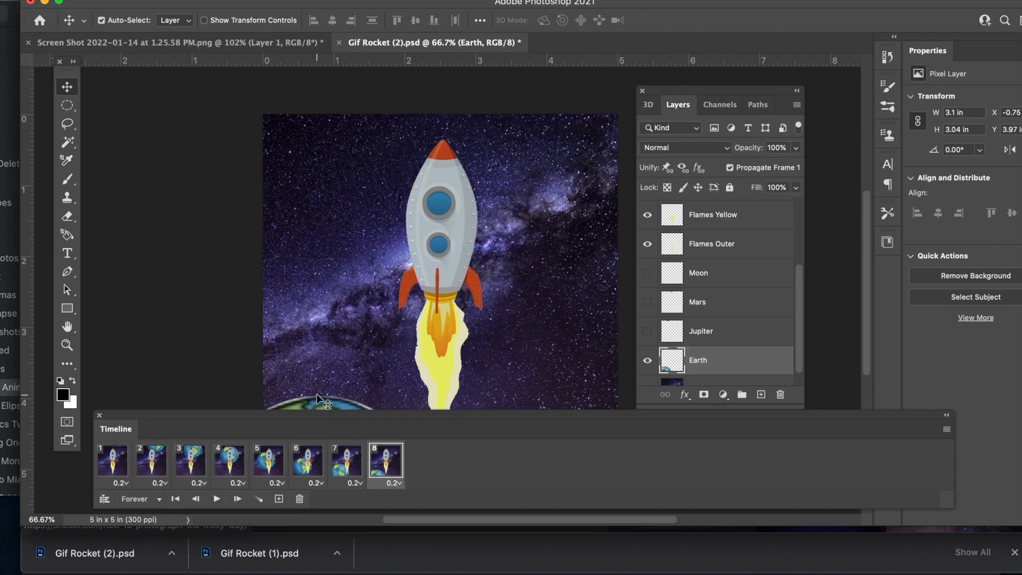
Duplicate frame 8, and in the new frame 9 hide the Earth layer and show the Moon layer.
{"action": "left_click", "coordinate": [279, 500]}
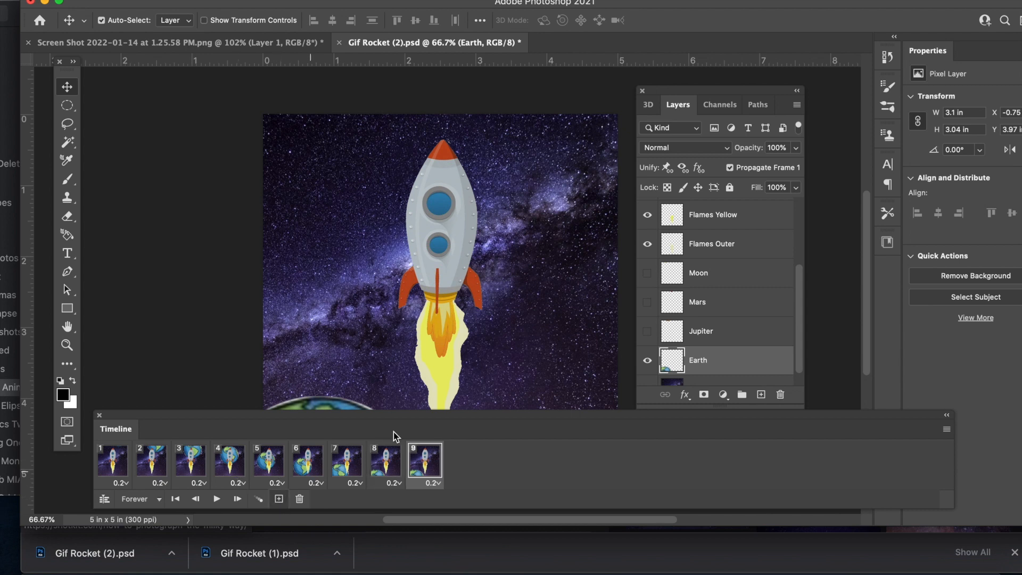
{"action": "left_click", "coordinate": [648, 362]}
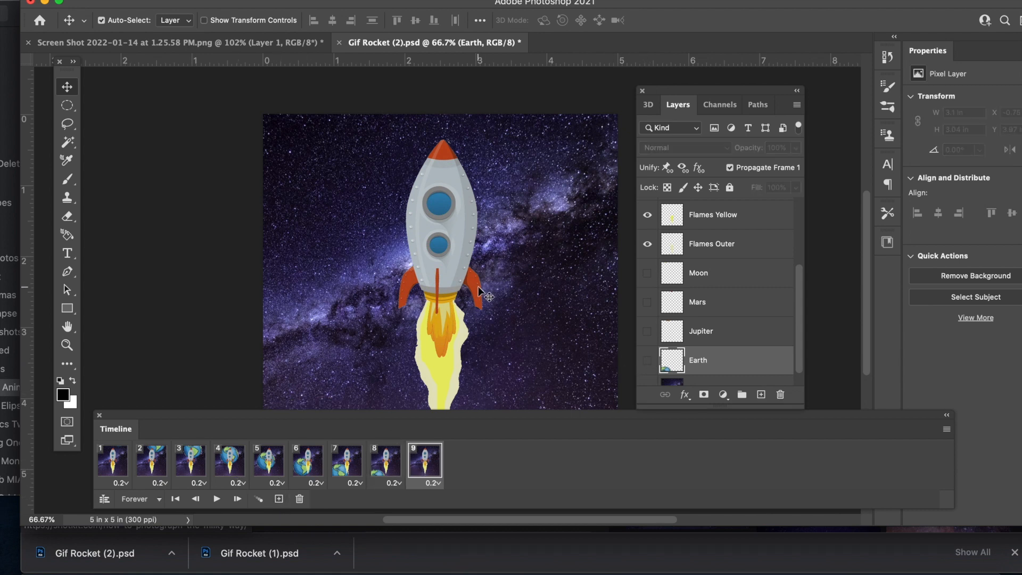
{"action": "left_click", "coordinate": [648, 273]}
{"action": "left_click", "coordinate": [390, 459]}
{"action": "left_click", "coordinate": [424, 460]}
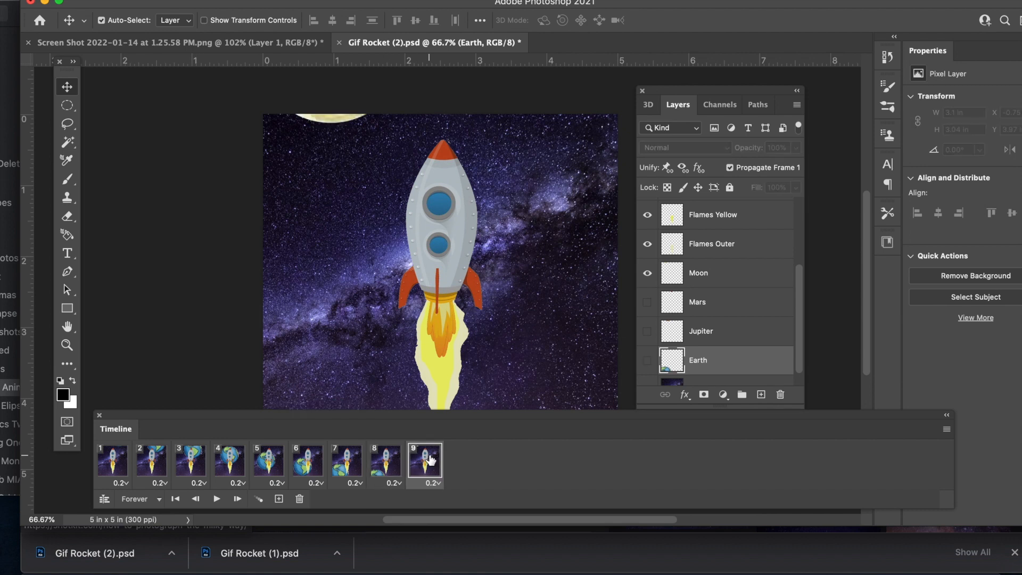
Duplicate frame 9 and, in frame 10, move the Moon to the canvas's lower-right corner at about X 3.11 in, Y 3.42 in.
{"action": "left_click", "coordinate": [279, 499]}
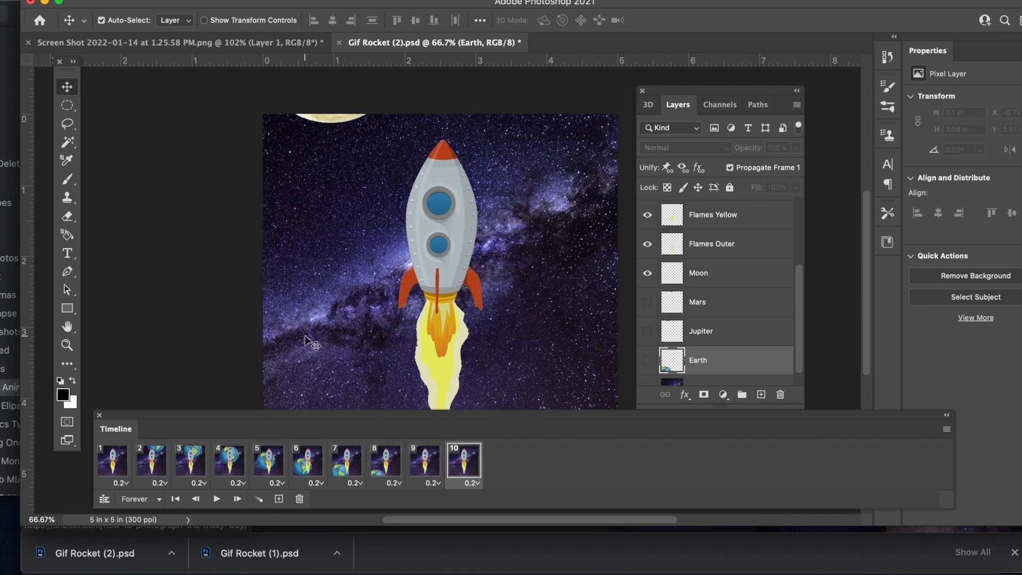
{"action": "left_click_drag", "start_coordinate": [333, 125], "coordinate": [562, 411]}
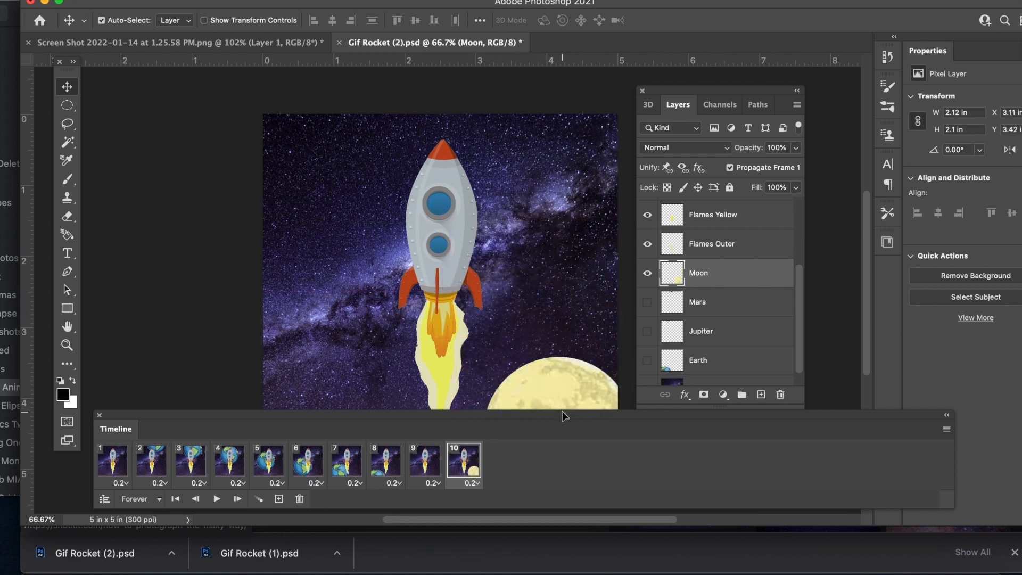
{"action": "left_click", "coordinate": [434, 472]}
{"action": "left_click", "coordinate": [463, 464]}
Tween the Moon's movement between frames 9 and 10 with 4 added frames, and preview the animation.
{"action": "left_click", "coordinate": [259, 500]}
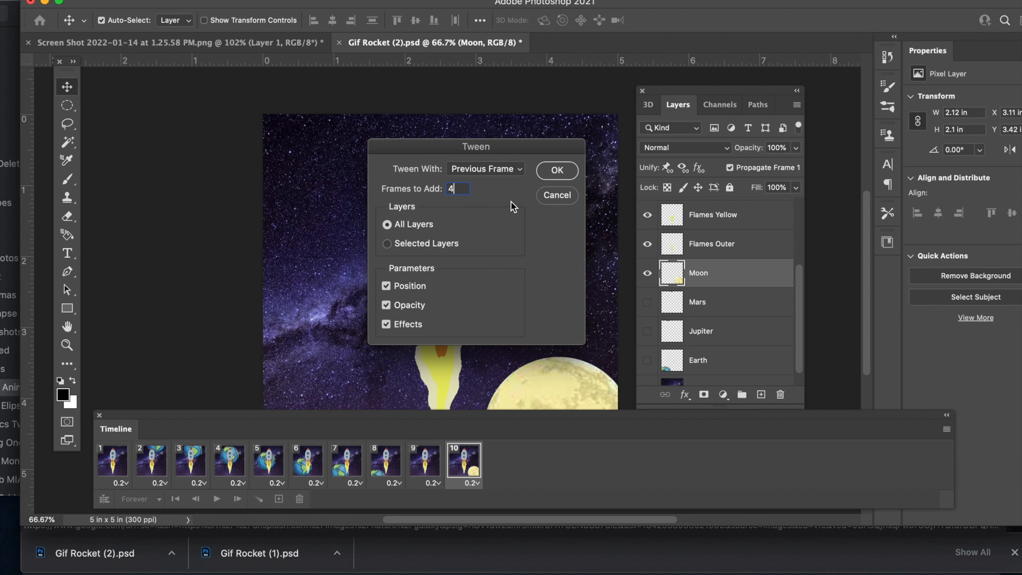
{"action": "left_click", "coordinate": [557, 171]}
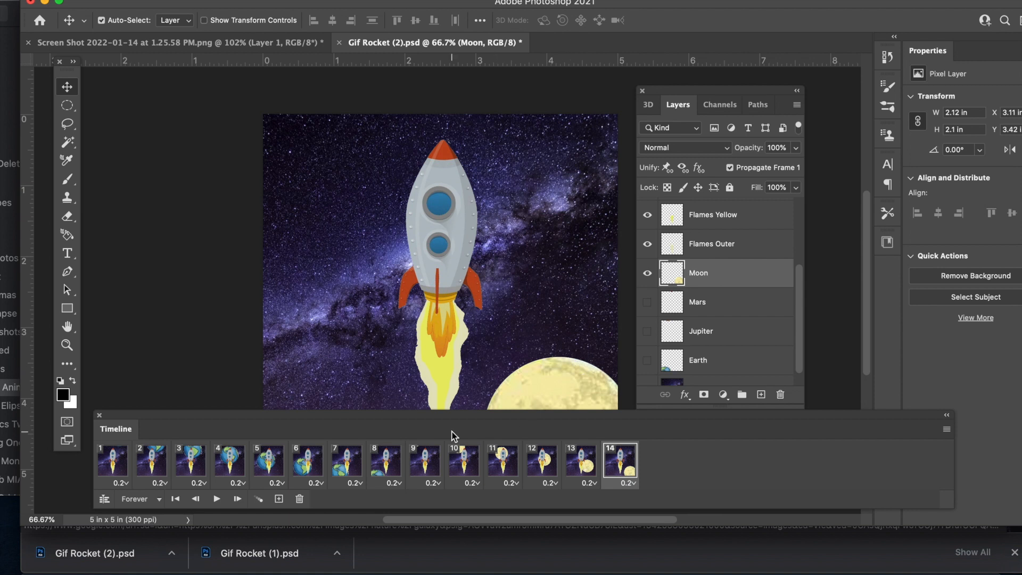
{"action": "left_click", "coordinate": [465, 462]}
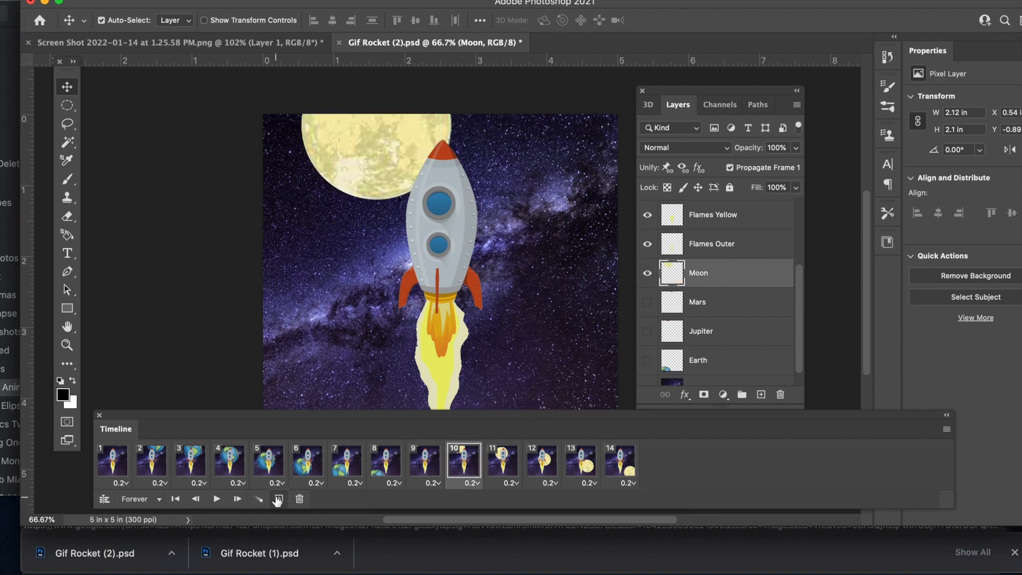
{"action": "left_click", "coordinate": [216, 500]}
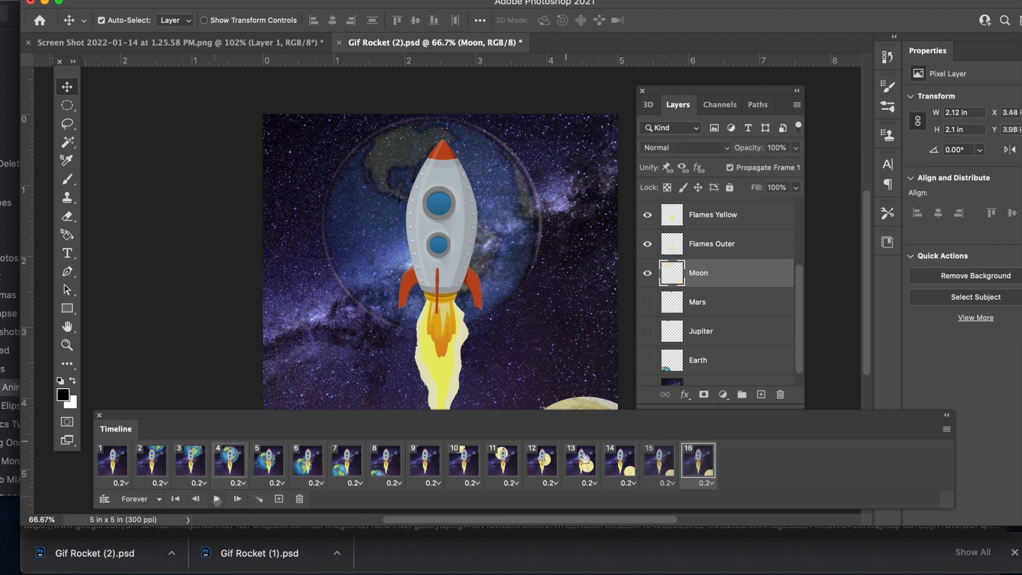
In frame 16, hide the Moon, show Mars, and move Mars along the canvas's top edge to about X 1.27 in, Y -0.53 in.
{"action": "left_click", "coordinate": [647, 273]}
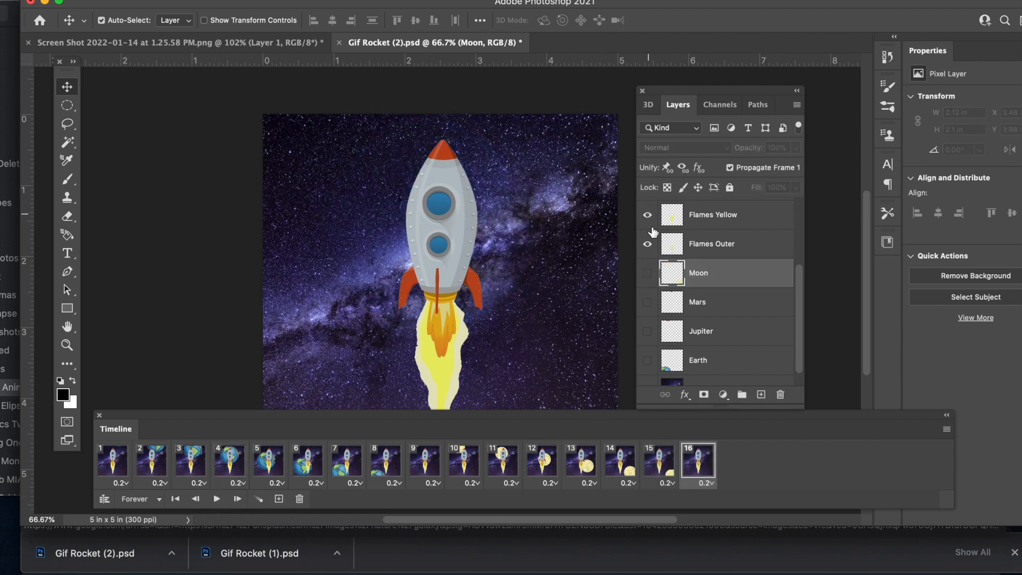
{"action": "left_click", "coordinate": [647, 303]}
{"action": "left_click_drag", "start_coordinate": [434, 125], "coordinate": [376, 115]}
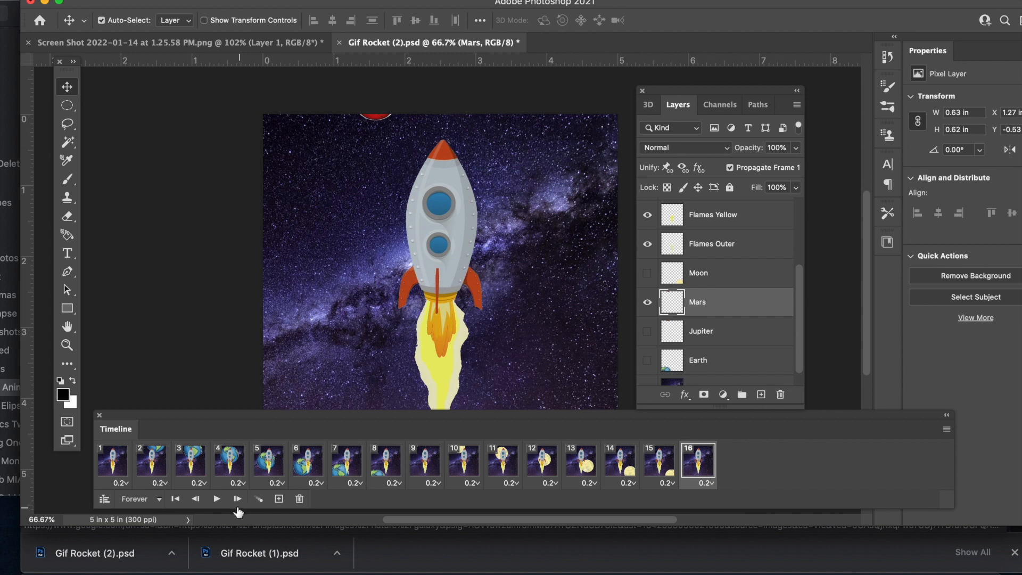
Duplicate frame 16 and, in frame 17, move Mars to the canvas's lower-left corner at about X -0.23 in, Y 4.89 in.
{"action": "left_click", "coordinate": [279, 499]}
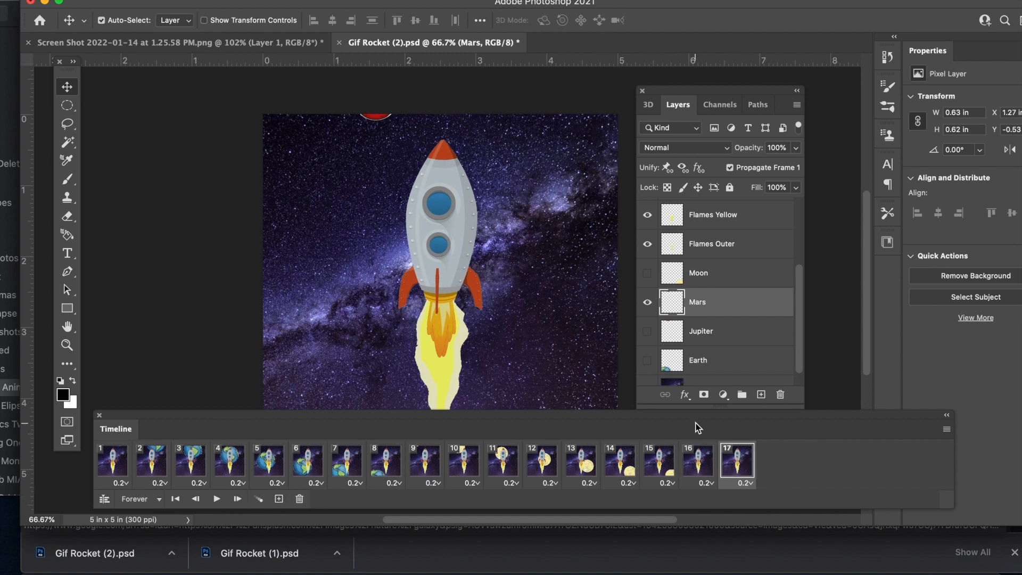
{"action": "left_click_drag", "start_coordinate": [379, 123], "coordinate": [275, 413]}
{"action": "left_click_drag", "start_coordinate": [311, 301], "coordinate": [275, 405]}
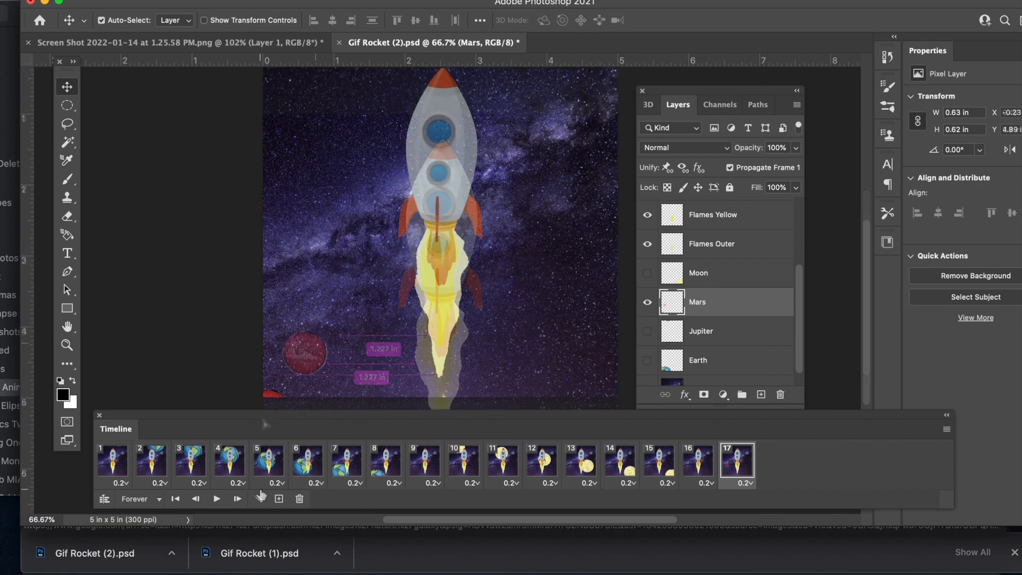
Tween Mars's movement between frames 16 and 17 with 5 added frames, and play the animation to preview it.
{"action": "left_click", "coordinate": [259, 499]}
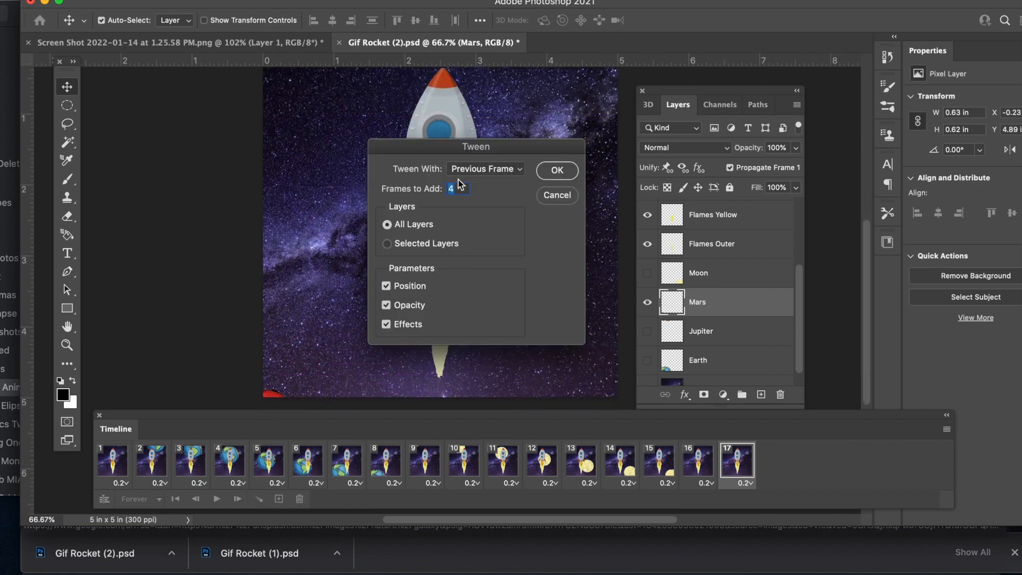
{"action": "left_click", "coordinate": [567, 171]}
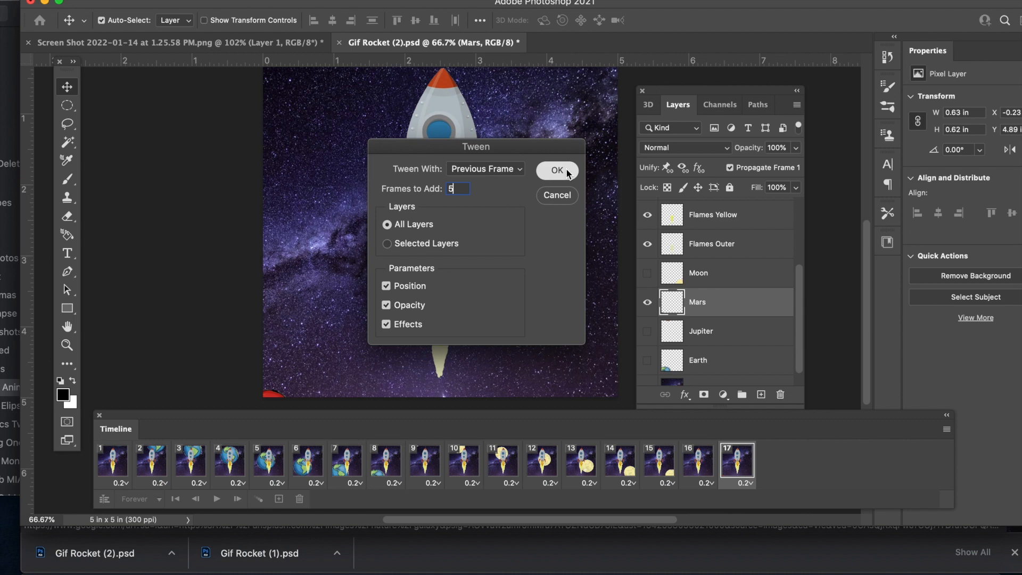
{"action": "left_click", "coordinate": [217, 499]}
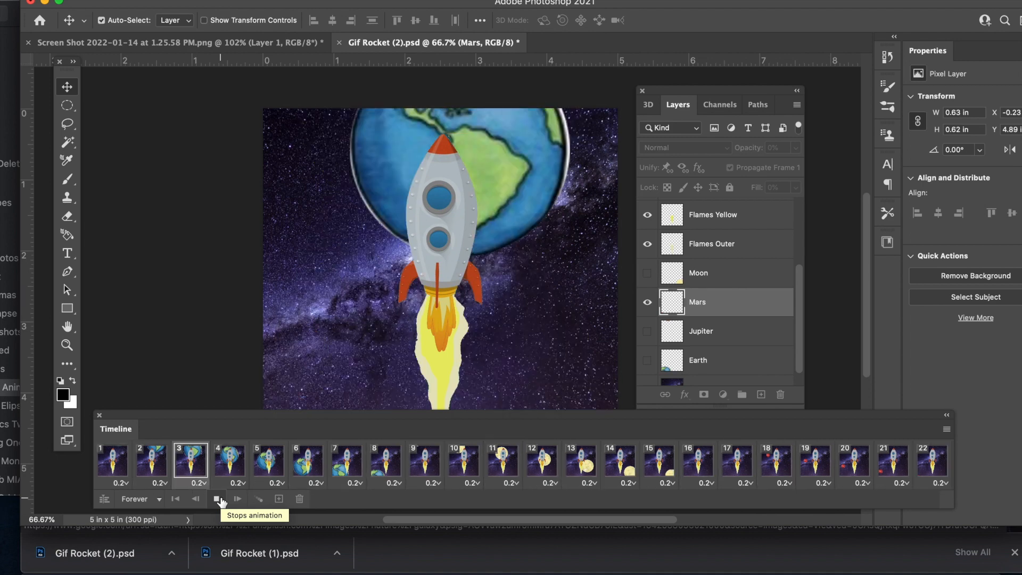
{"action": "left_click", "coordinate": [219, 499]}
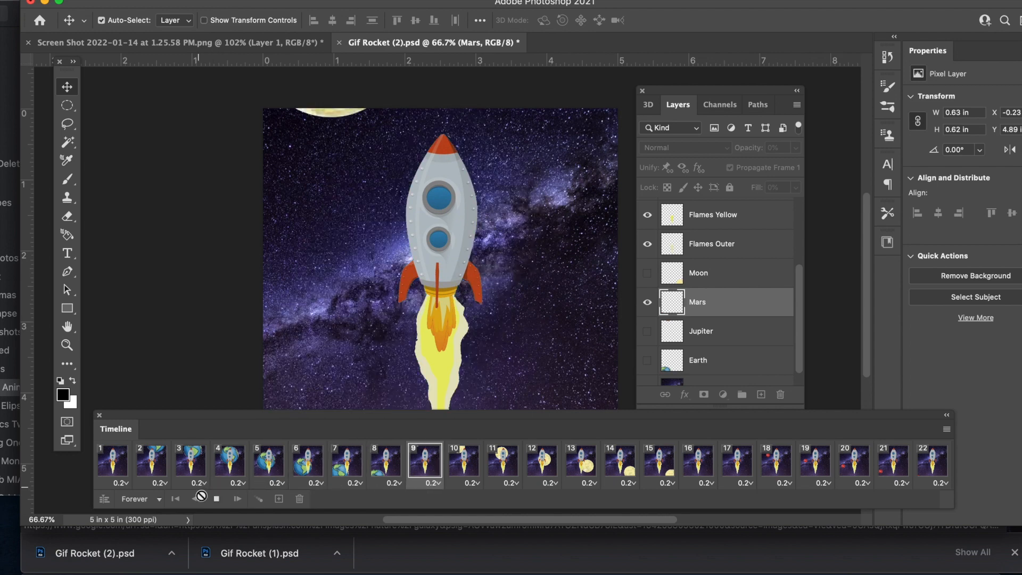
{"action": "left_click", "coordinate": [218, 499]}
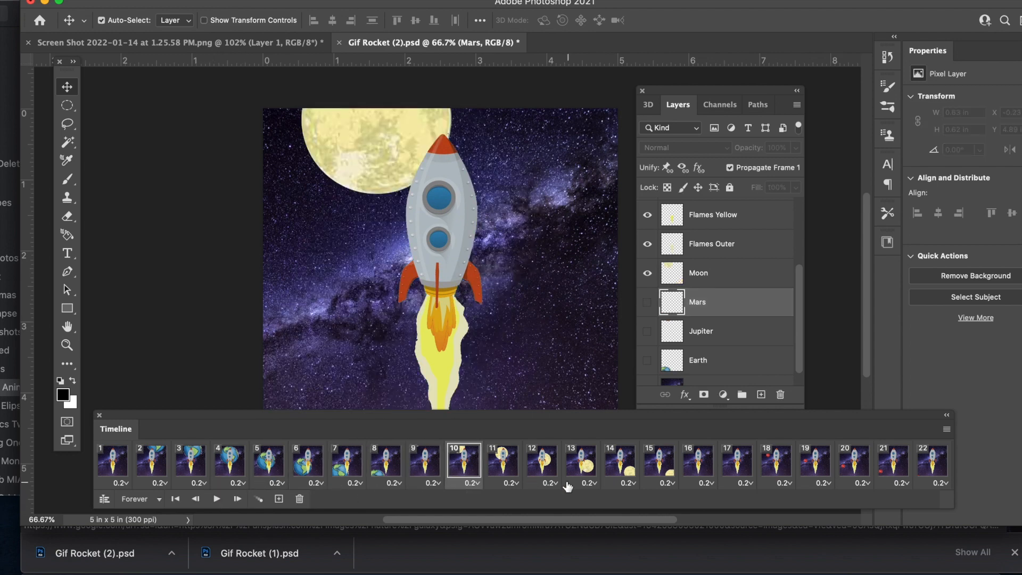
In frame 22, show the Jupiter layer and hide the Mars layer.
{"action": "left_click", "coordinate": [934, 462]}
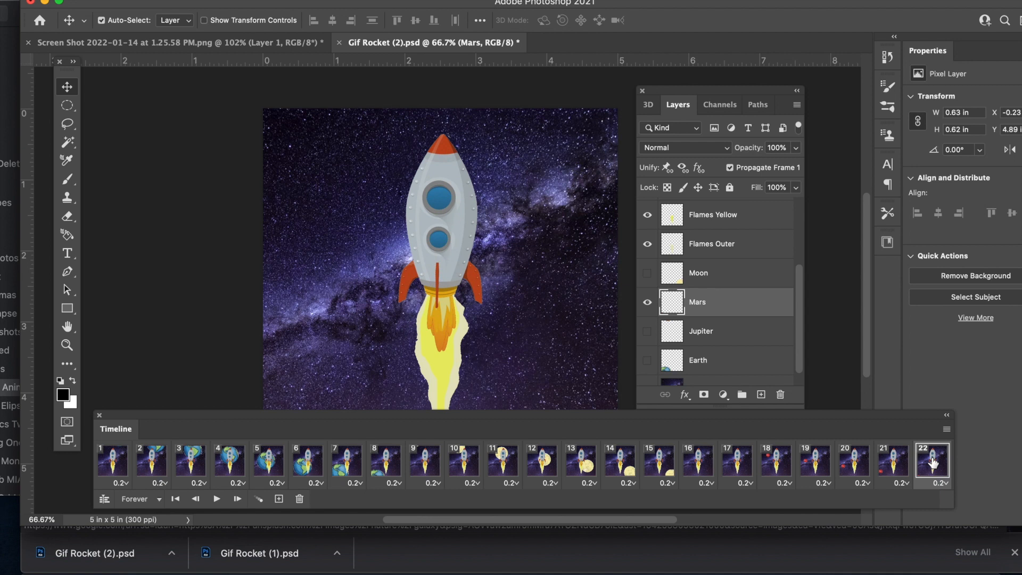
{"action": "left_click", "coordinate": [647, 332]}
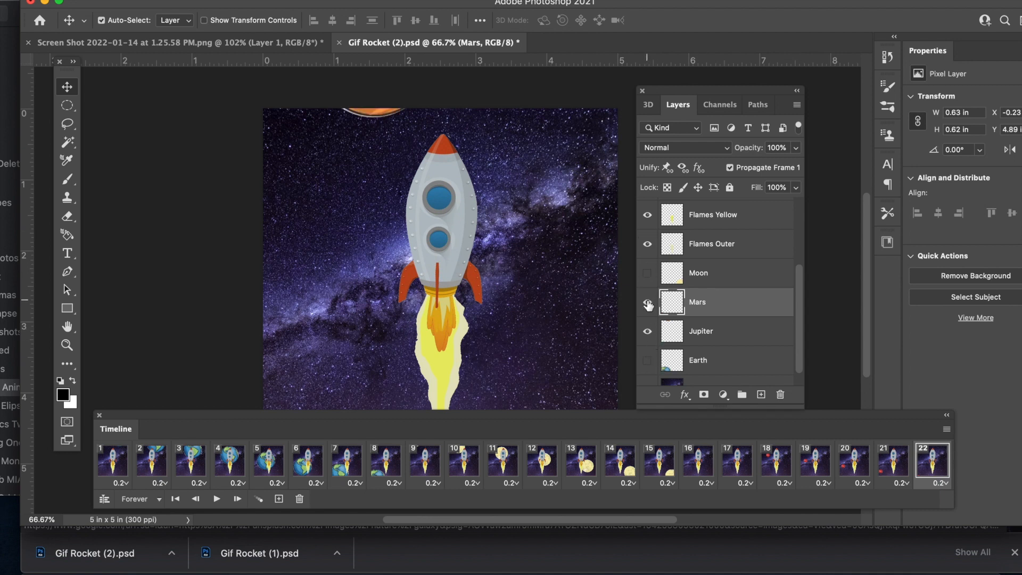
{"action": "left_click", "coordinate": [648, 302]}
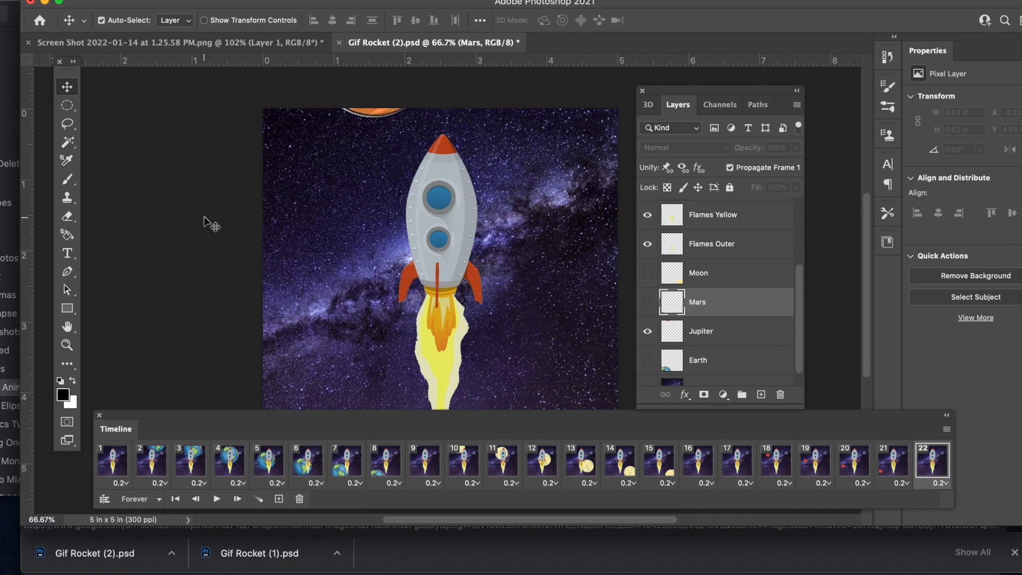
In a duplicate of frame 22, move Jupiter beside the rocket's right side at about X 3.42 in, Y 0.84 in, and tween it with 3 added frames.
{"action": "left_click", "coordinate": [278, 499]}
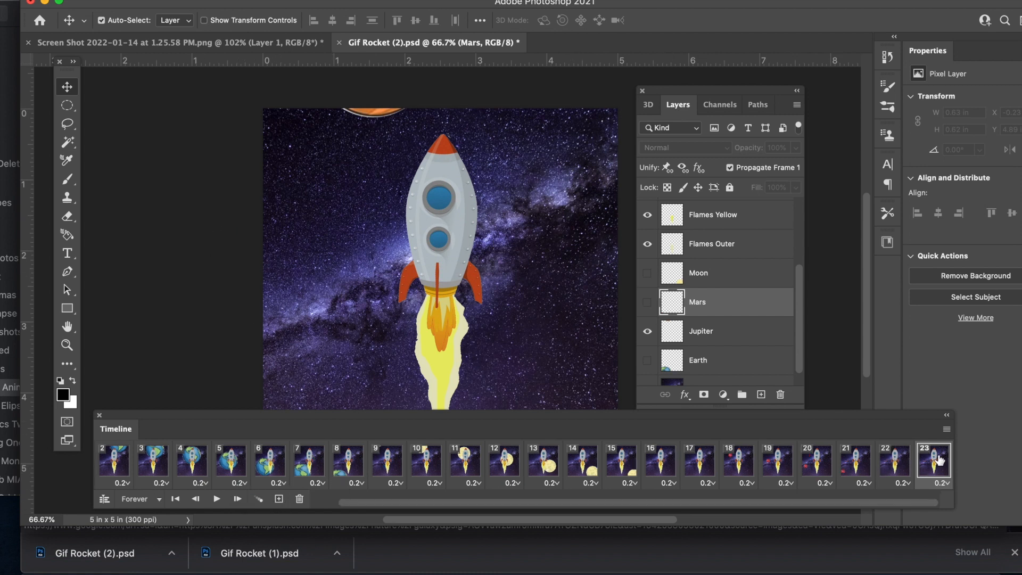
{"action": "left_click", "coordinate": [896, 462]}
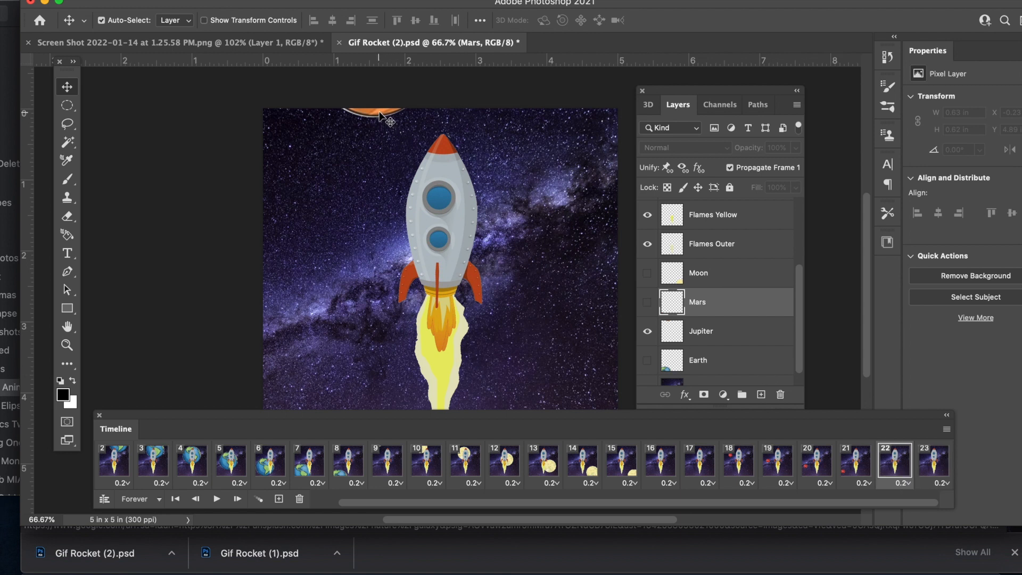
{"action": "left_click", "coordinate": [940, 463]}
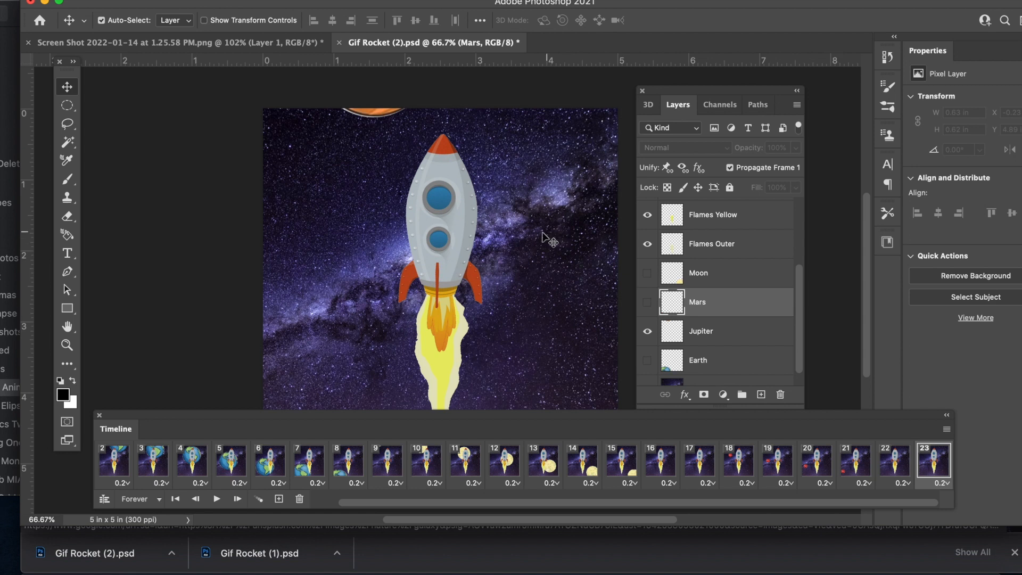
{"action": "left_click_drag", "start_coordinate": [385, 118], "coordinate": [571, 267]}
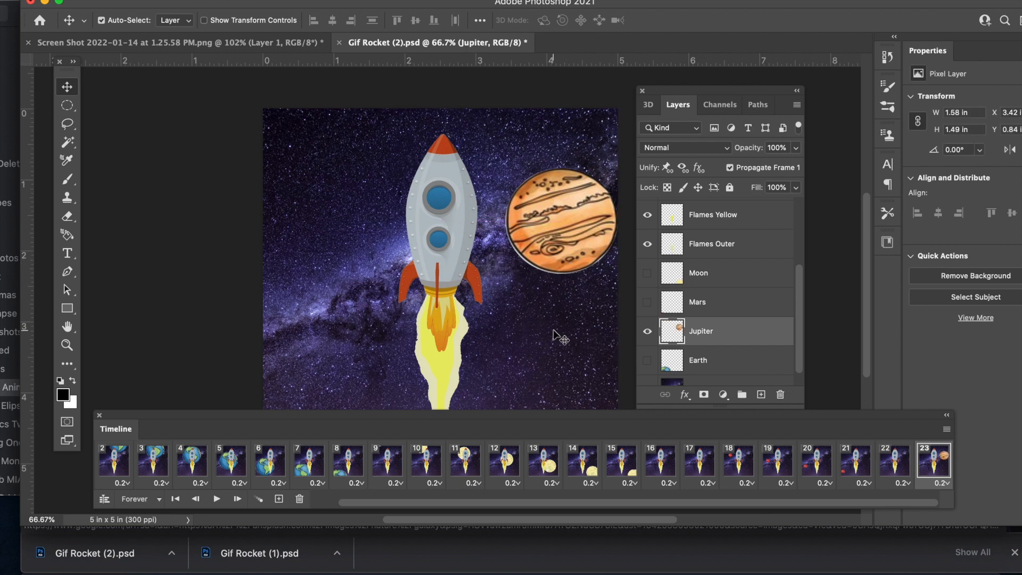
{"action": "left_click", "coordinate": [263, 498]}
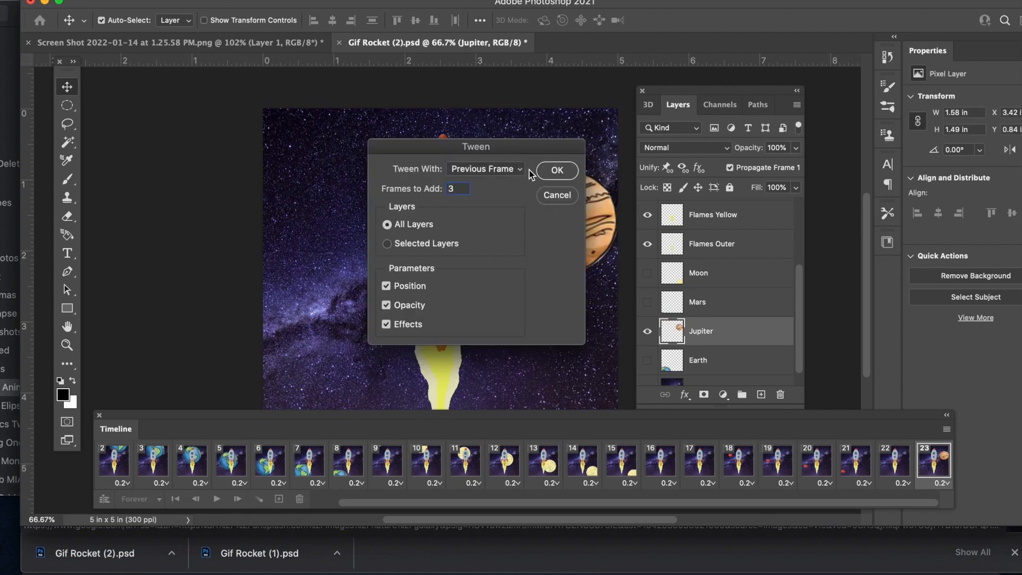
{"action": "left_click", "coordinate": [565, 170]}
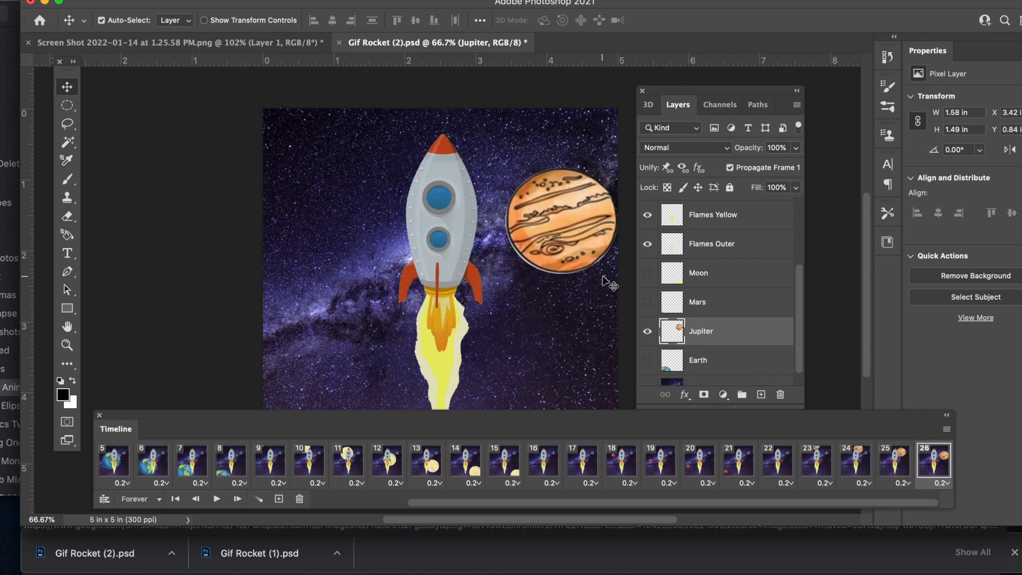
Duplicate frame 26 and, in frame 27, move Jupiter to the left of the flames at about X 0.55 in, Y 2.69 in.
{"action": "left_click", "coordinate": [279, 499]}
{"action": "left_click_drag", "start_coordinate": [560, 223], "coordinate": [351, 359]}
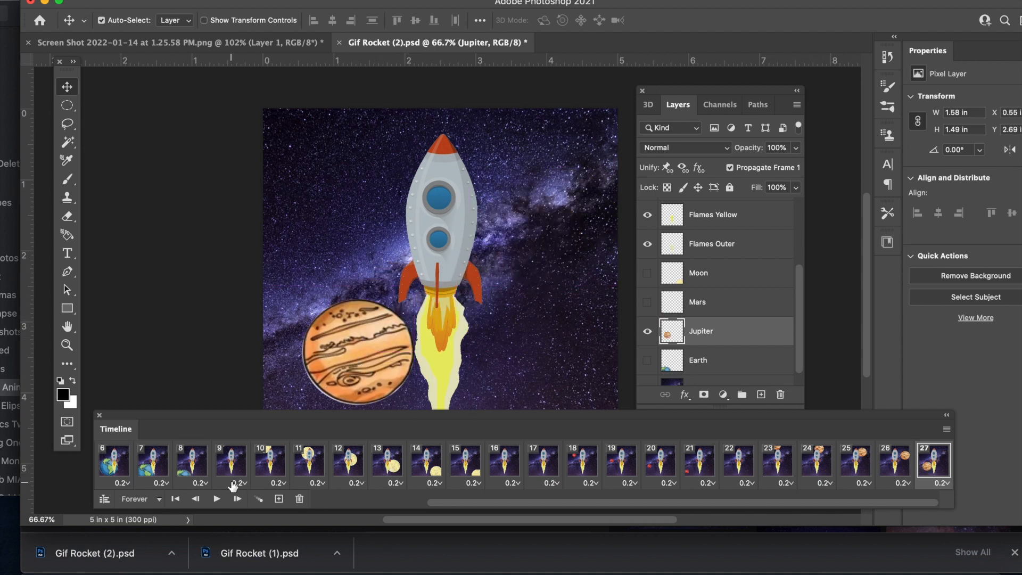
Tween Jupiter's move into frame 27 with 3 added frames, and in a duplicate of frame 30 move Jupiter to about X 0.73 in, Y 4 in.
{"action": "left_click", "coordinate": [259, 499]}
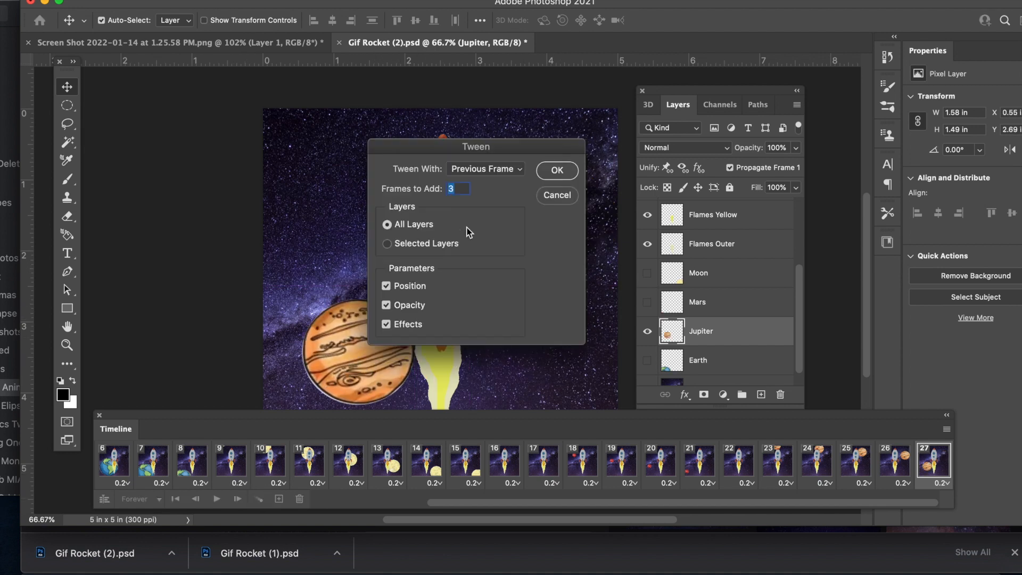
{"action": "left_click", "coordinate": [557, 170]}
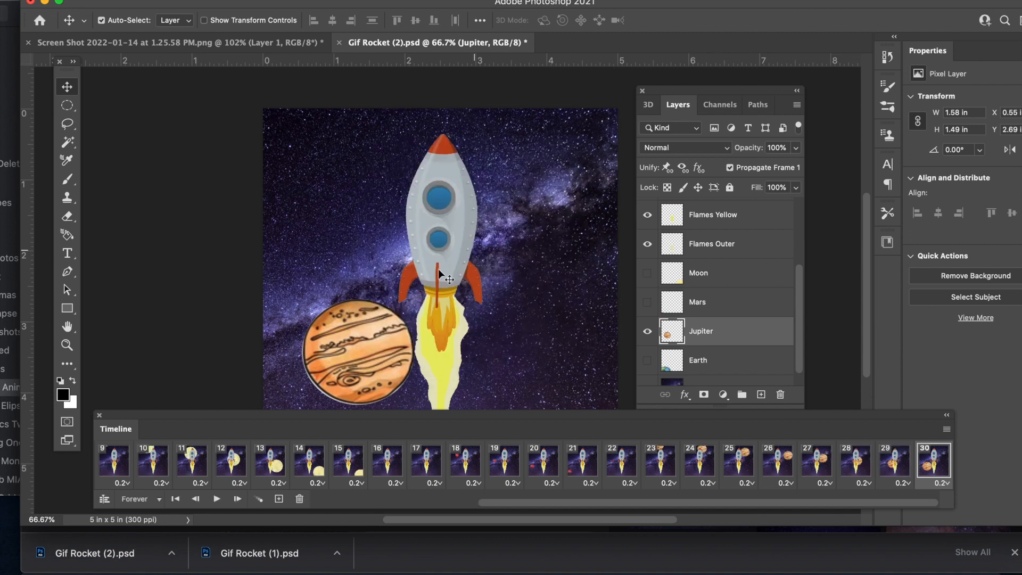
{"action": "left_click", "coordinate": [280, 498]}
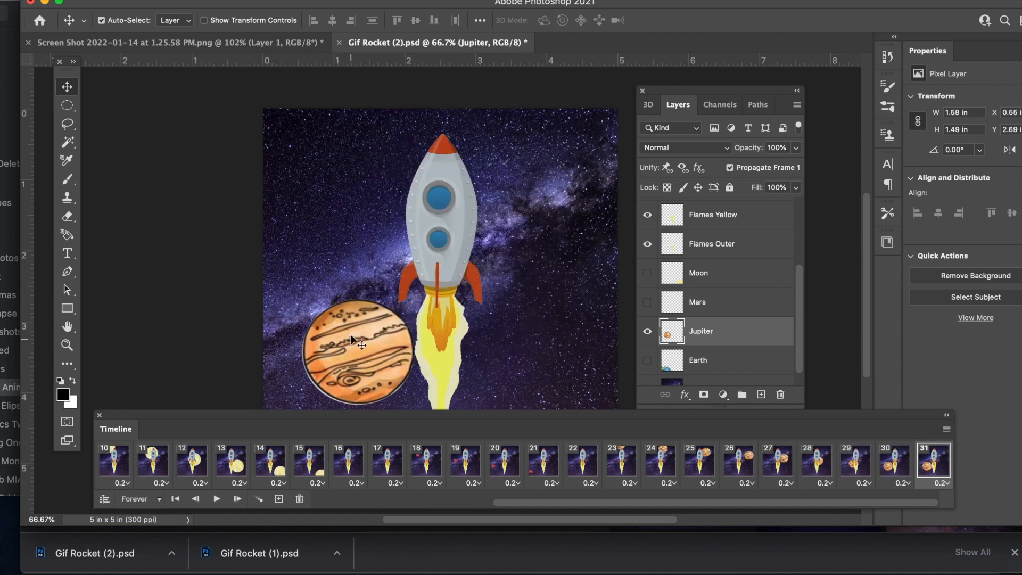
{"action": "left_click_drag", "start_coordinate": [355, 323], "coordinate": [408, 427]}
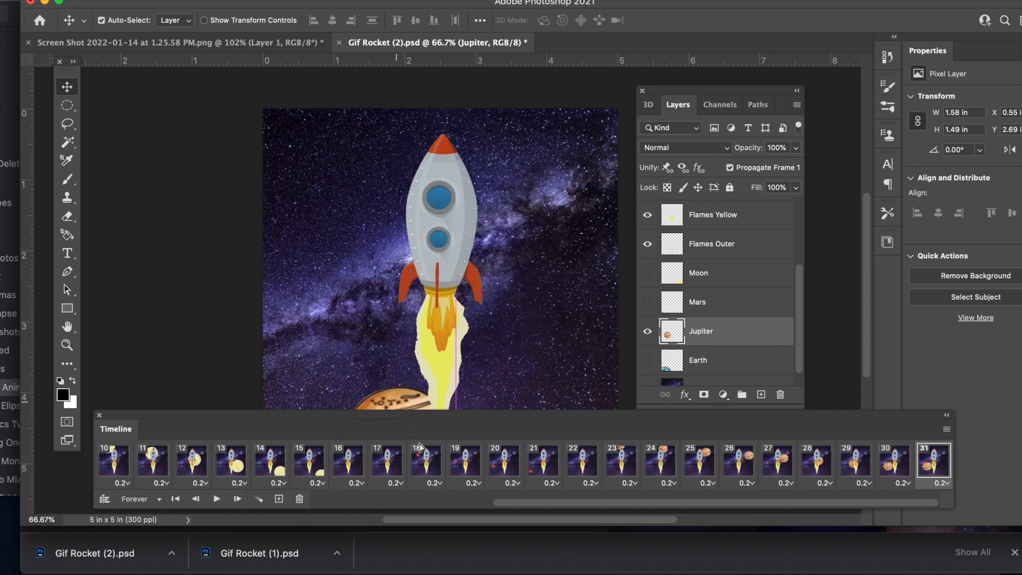
{"action": "left_click_drag", "start_coordinate": [437, 461], "coordinate": [413, 467]}
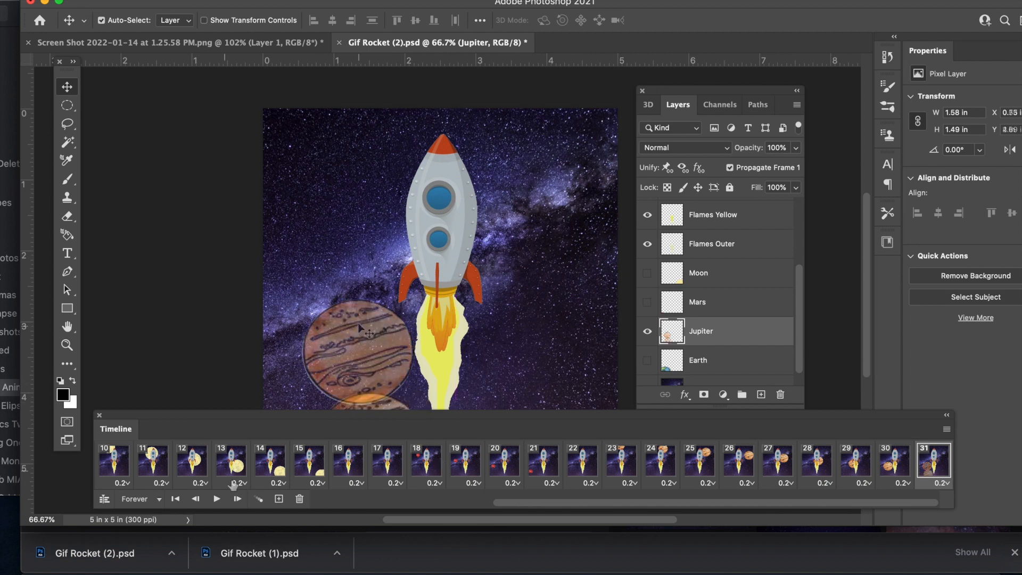
Tween Jupiter's last downward move with 2 added frames, and hide the Jupiter layer in frame 33.
{"action": "left_click", "coordinate": [260, 498]}
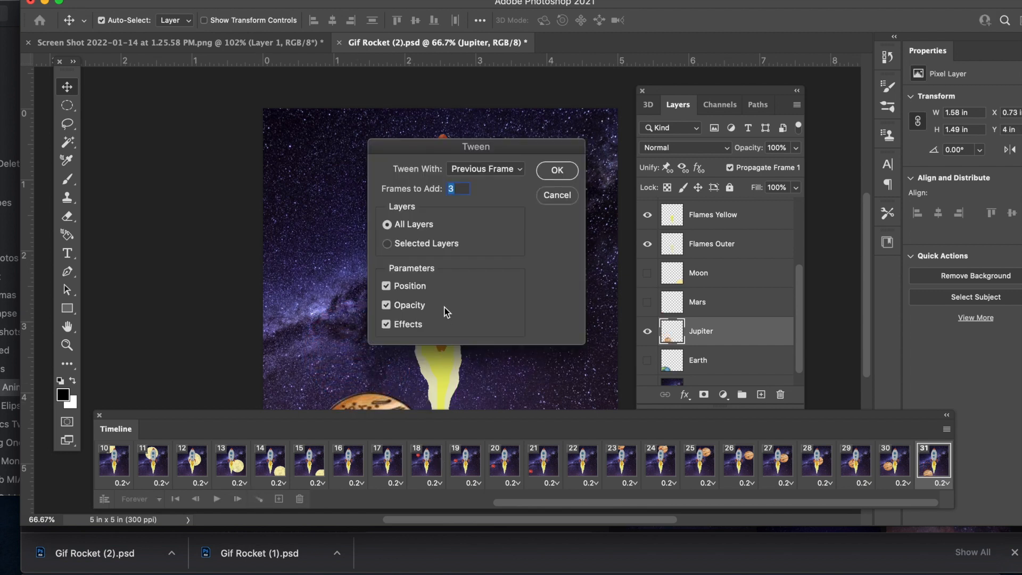
{"action": "type", "text": "2"}
{"action": "left_click", "coordinate": [557, 171]}
{"action": "left_click", "coordinate": [649, 333]}
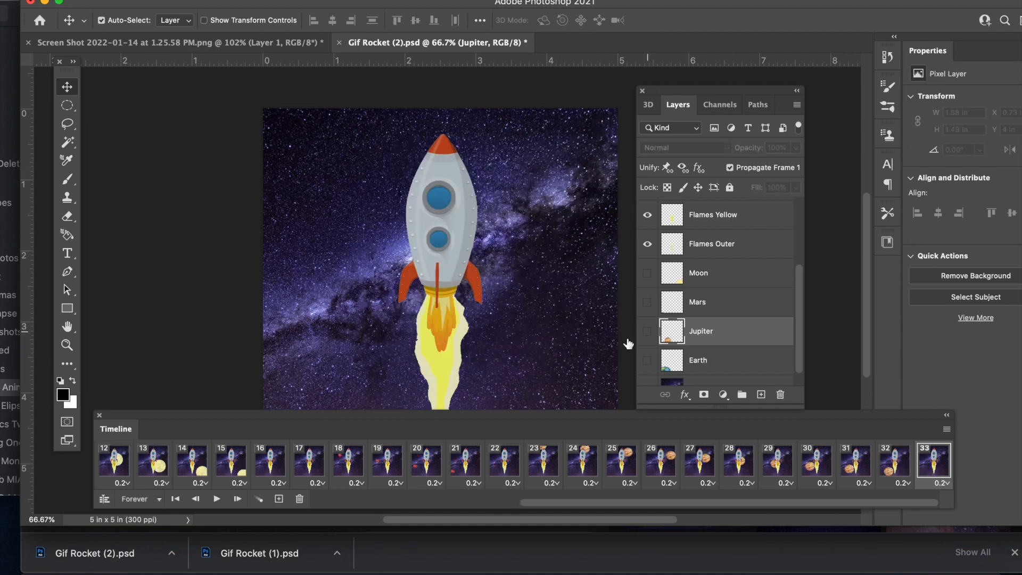
Play the animation to preview all the planets passing, and look through the frame sequence.
{"action": "left_click", "coordinate": [217, 499]}
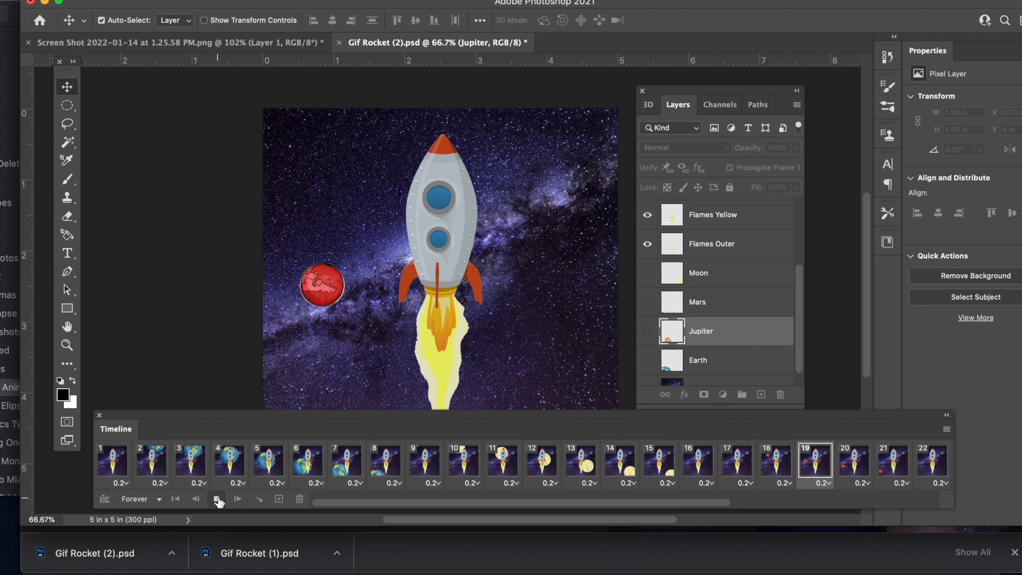
{"action": "left_click", "coordinate": [217, 500]}
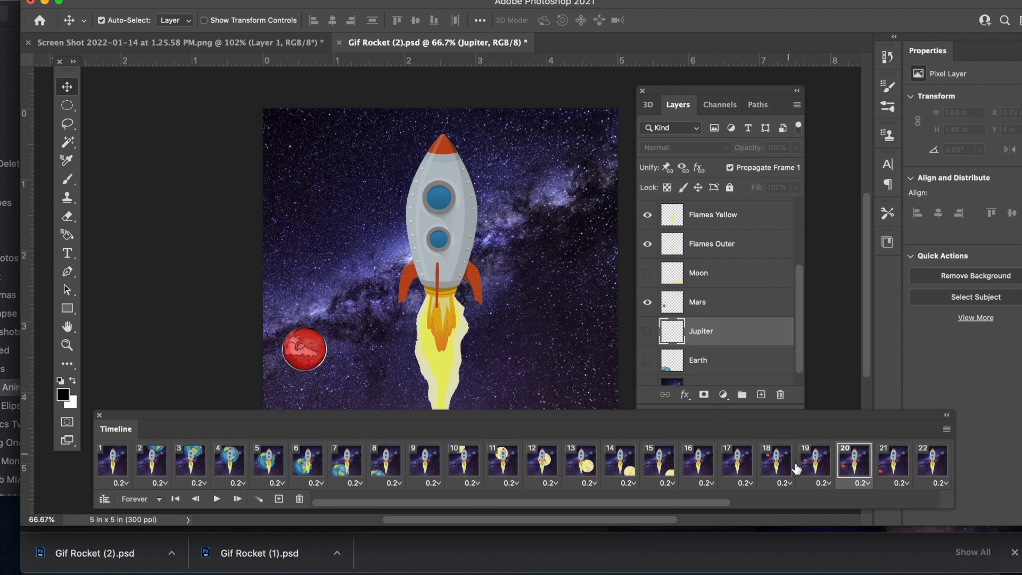
{"action": "scroll", "coordinate": [782, 471], "scroll_direction": "right", "scroll_amount": 5}
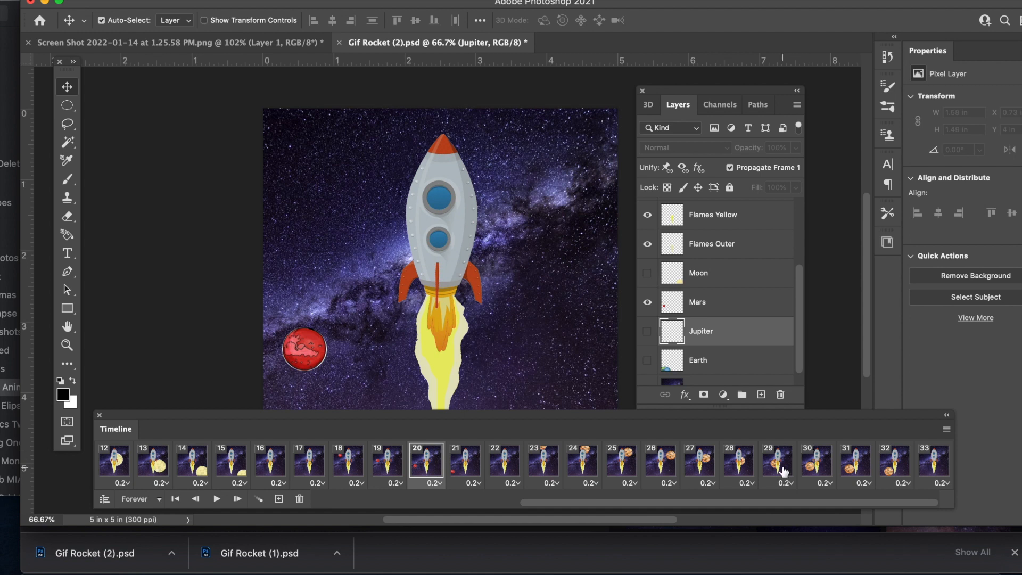
{"action": "scroll", "coordinate": [783, 471], "scroll_direction": "left", "scroll_amount": 5}
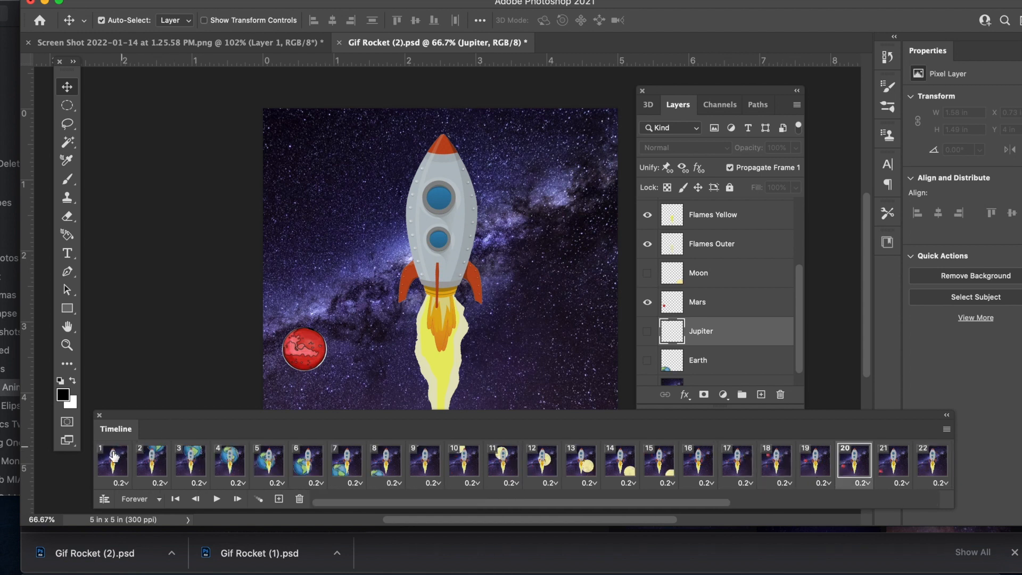
In frame 1, hide the Flames Core and Flames Flicker 2 layers.
{"action": "left_click", "coordinate": [106, 466]}
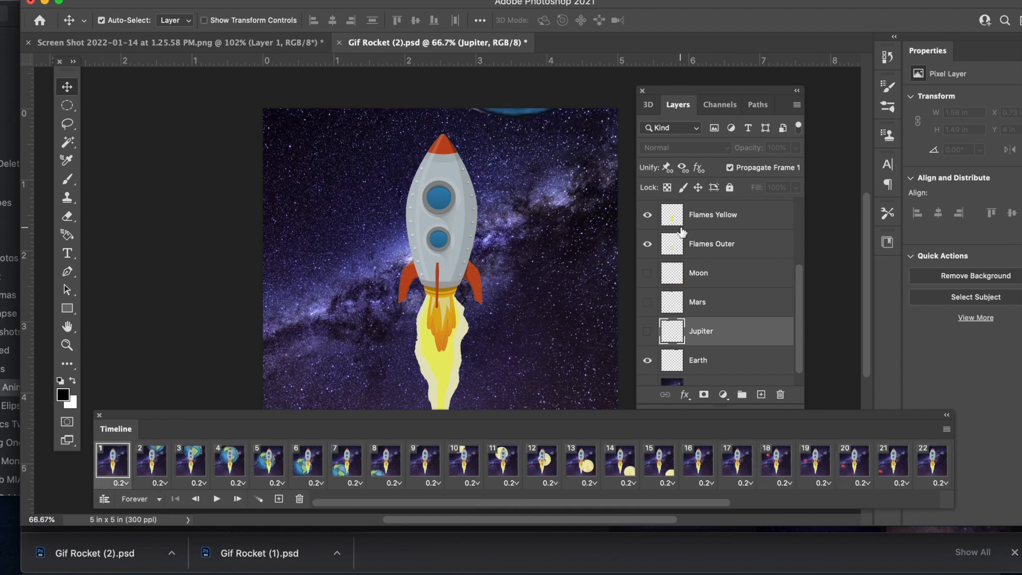
{"action": "scroll", "coordinate": [700, 264], "scroll_direction": "up", "scroll_amount": 4}
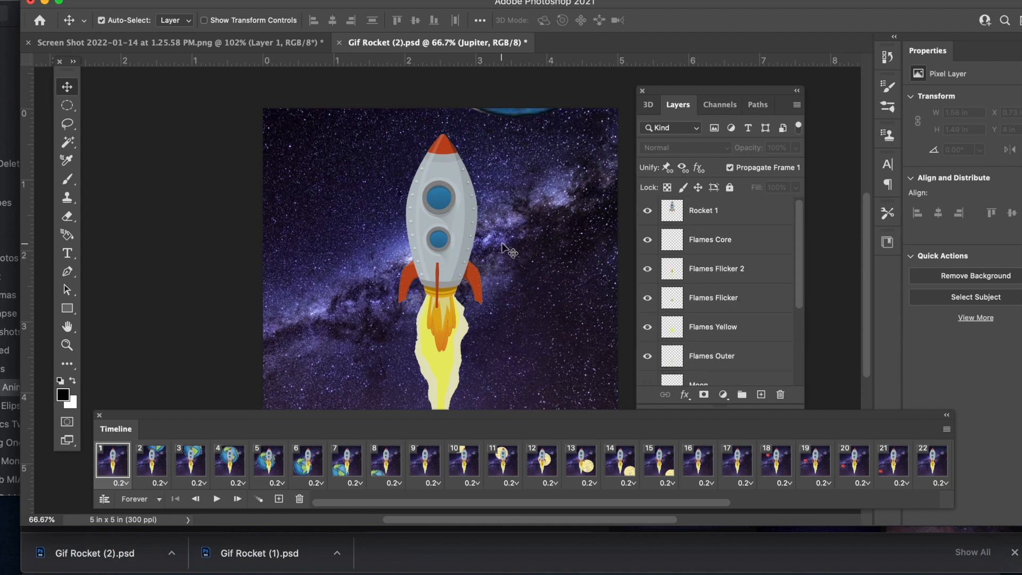
{"action": "left_click", "coordinate": [648, 240]}
{"action": "left_click", "coordinate": [648, 269]}
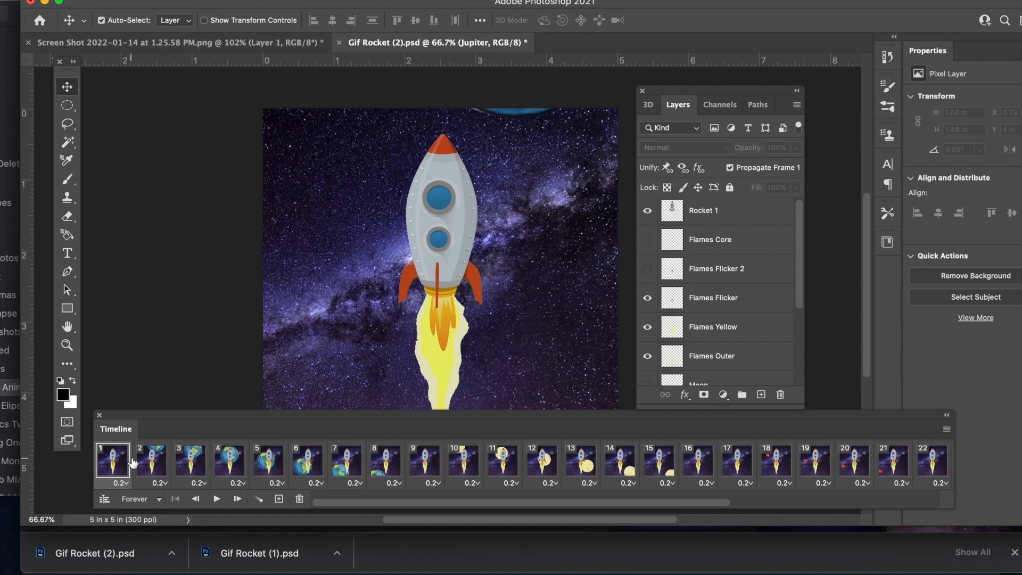
In frame 2, show Flames Core and Flames Flicker 2 and hide Flames Flicker.
{"action": "left_click", "coordinate": [153, 462]}
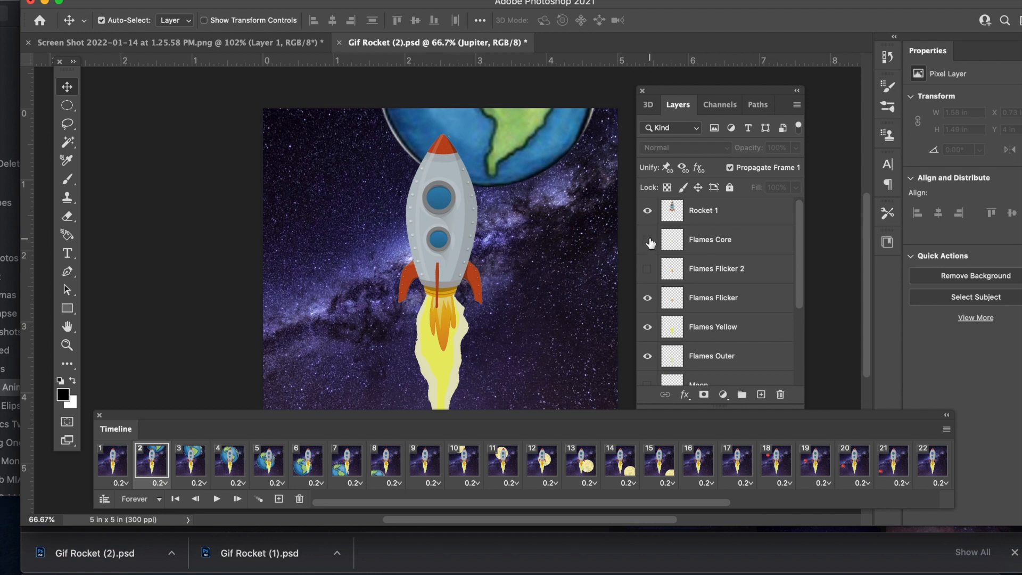
{"action": "left_click", "coordinate": [648, 270]}
{"action": "left_click", "coordinate": [649, 298]}
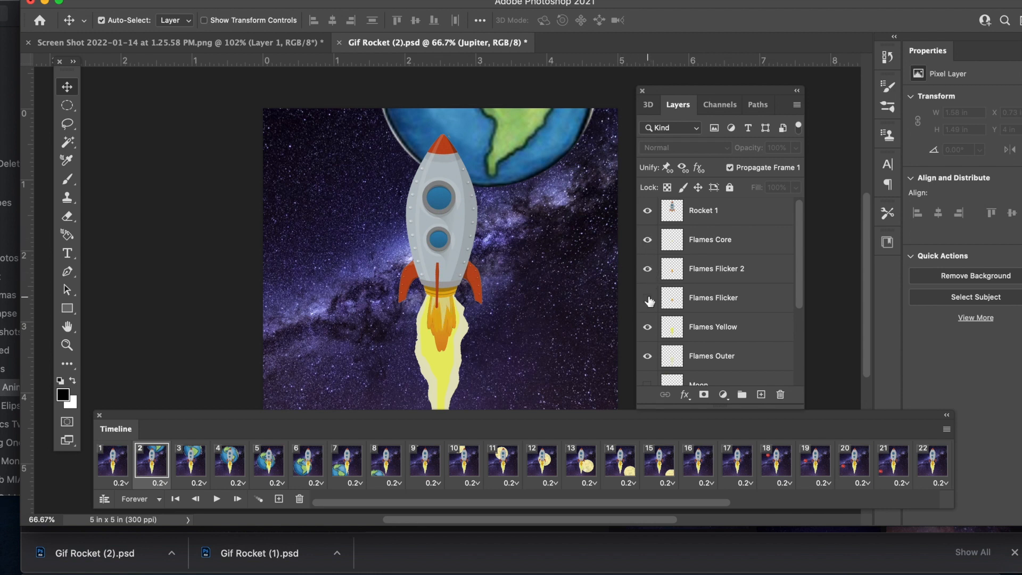
In frame 3, show Flames Core and Flames Flicker 2 and hide Flames Yellow; in frame 4, show Flames Flicker 2.
{"action": "left_click", "coordinate": [191, 462]}
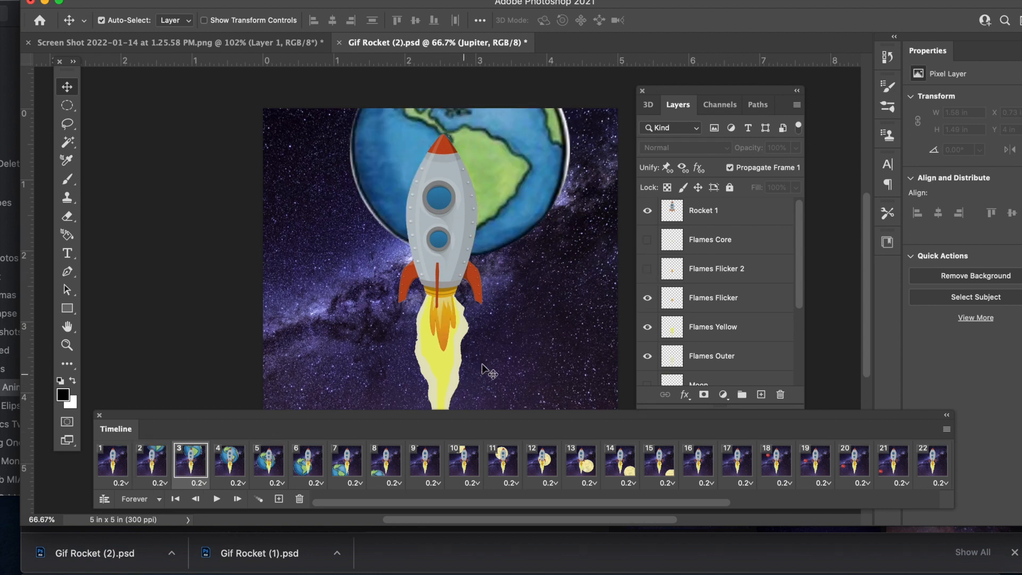
{"action": "left_click", "coordinate": [648, 240]}
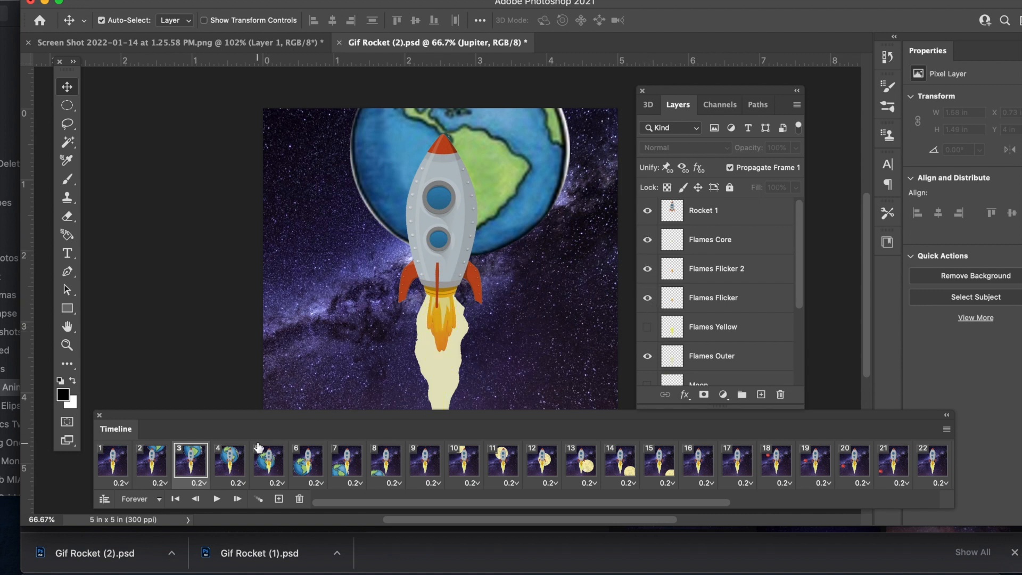
{"action": "left_click", "coordinate": [230, 461]}
{"action": "left_click", "coordinate": [648, 239]}
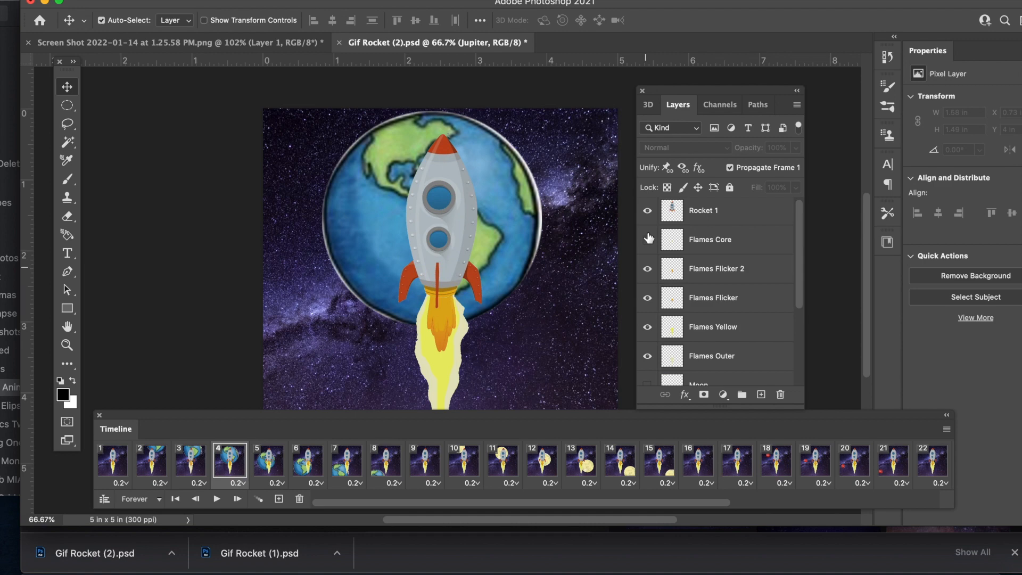
In frame 5, hide Flames Yellow and Flames Flicker and show Flames Core.
{"action": "left_click", "coordinate": [269, 462]}
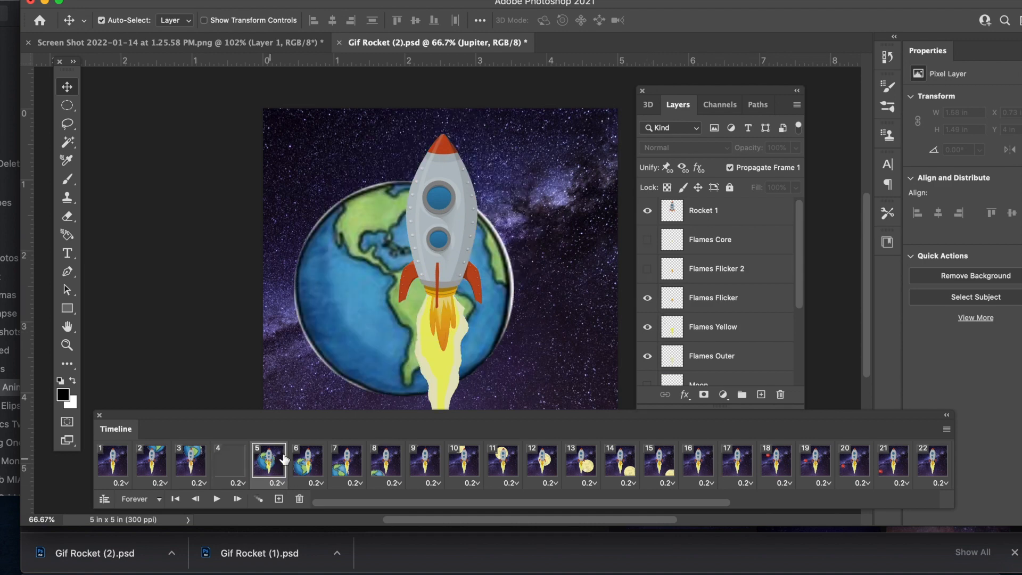
{"action": "left_click", "coordinate": [647, 326]}
{"action": "left_click", "coordinate": [647, 298]}
{"action": "left_click", "coordinate": [648, 239]}
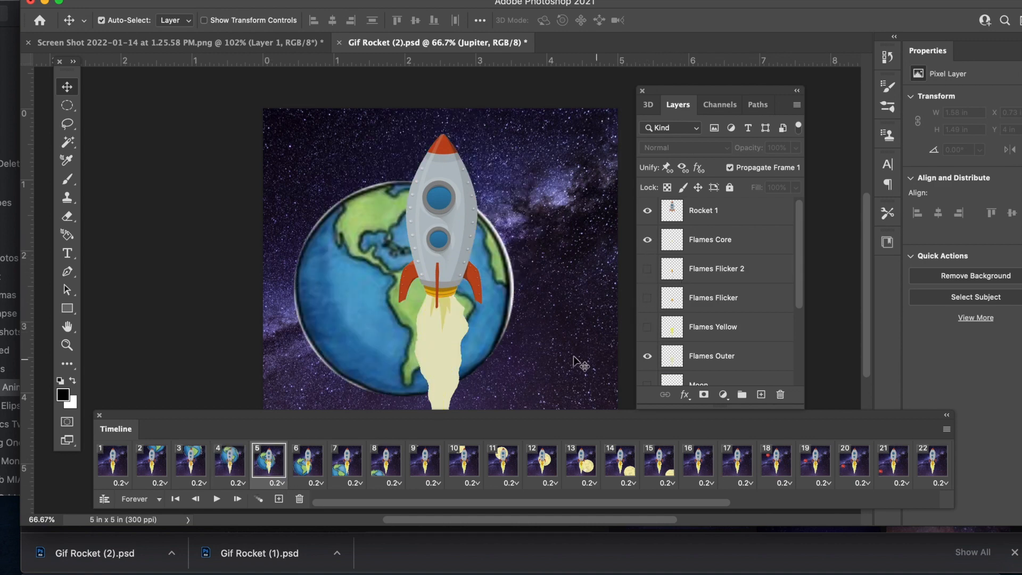
Vary the visible flame layers across frames 6 to 11, showing Flames Flicker 2 in frame 6.
{"action": "left_click", "coordinate": [310, 463]}
{"action": "left_click", "coordinate": [647, 239]}
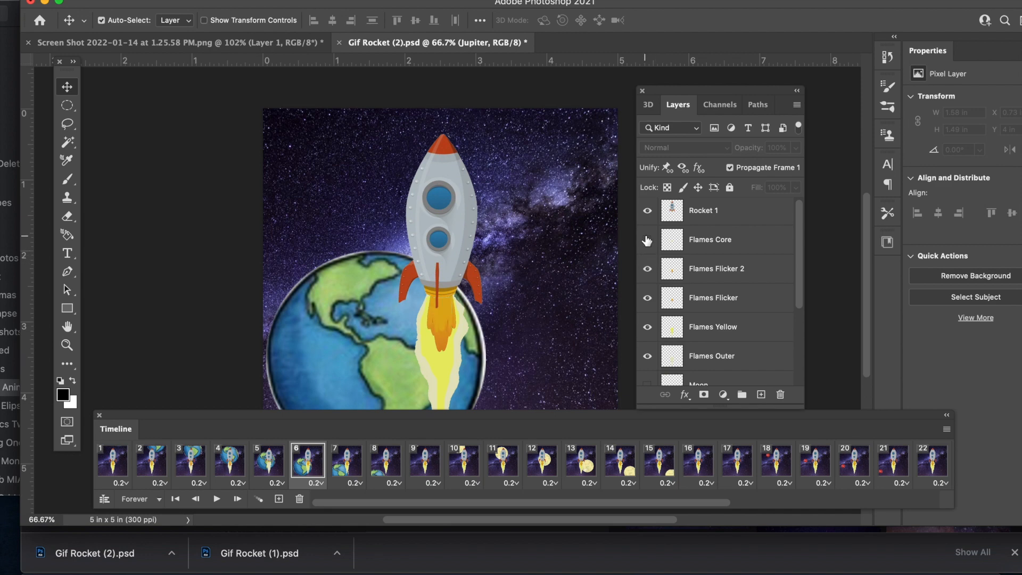
{"action": "left_click", "coordinate": [647, 242]}
{"action": "left_click", "coordinate": [350, 469]}
{"action": "left_click", "coordinate": [386, 464]}
{"action": "left_click", "coordinate": [426, 463]}
{"action": "left_click", "coordinate": [466, 463]}
{"action": "left_click", "coordinate": [504, 462]}
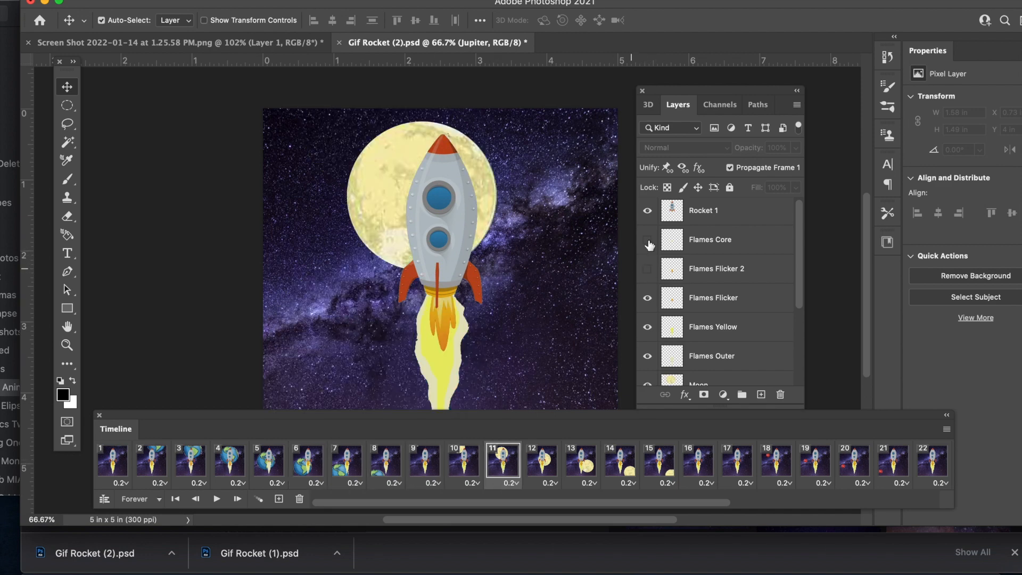
Vary the flame layers across frames 12 to 20, hiding Flames Flicker in frame 13 and showing Flames Core and Flames Flicker 2 in frame 16.
{"action": "left_click", "coordinate": [542, 462]}
{"action": "left_click", "coordinate": [581, 462]}
{"action": "left_click", "coordinate": [647, 299]}
{"action": "left_click", "coordinate": [621, 462]}
{"action": "left_click", "coordinate": [661, 462]}
{"action": "left_click", "coordinate": [648, 241]}
{"action": "left_click", "coordinate": [699, 463]}
{"action": "left_click", "coordinate": [737, 462]}
{"action": "left_click", "coordinate": [777, 462]}
{"action": "left_click", "coordinate": [816, 462]}
{"action": "left_click", "coordinate": [854, 462]}
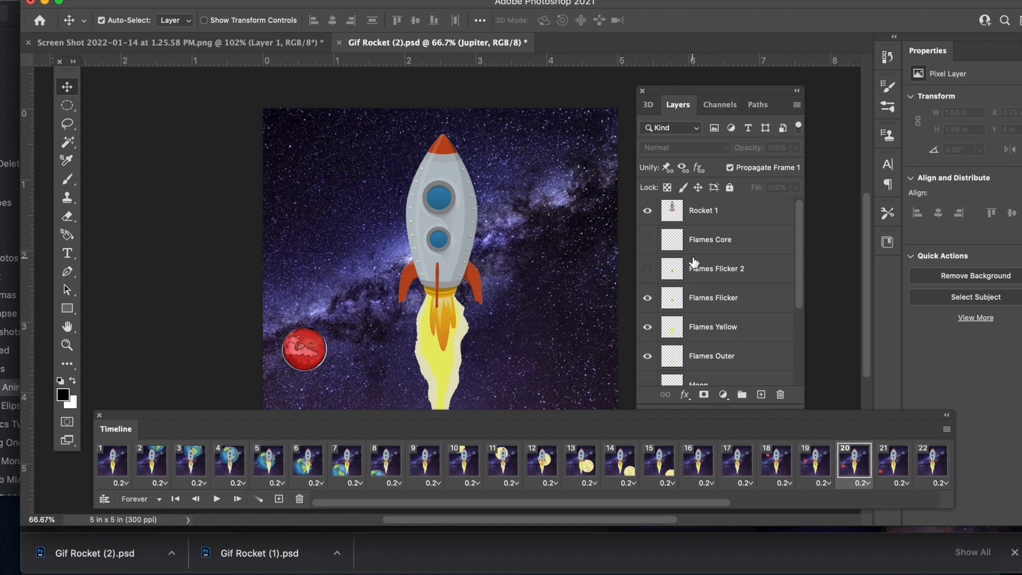
Show Flames Core and Flames Flicker 2 in frames 21 and 22, and hide Flames Flicker in frame 23.
{"action": "left_click", "coordinate": [884, 457]}
{"action": "left_click", "coordinate": [646, 298]}
{"action": "scroll", "coordinate": [792, 450], "scroll_direction": "right", "scroll_amount": 5}
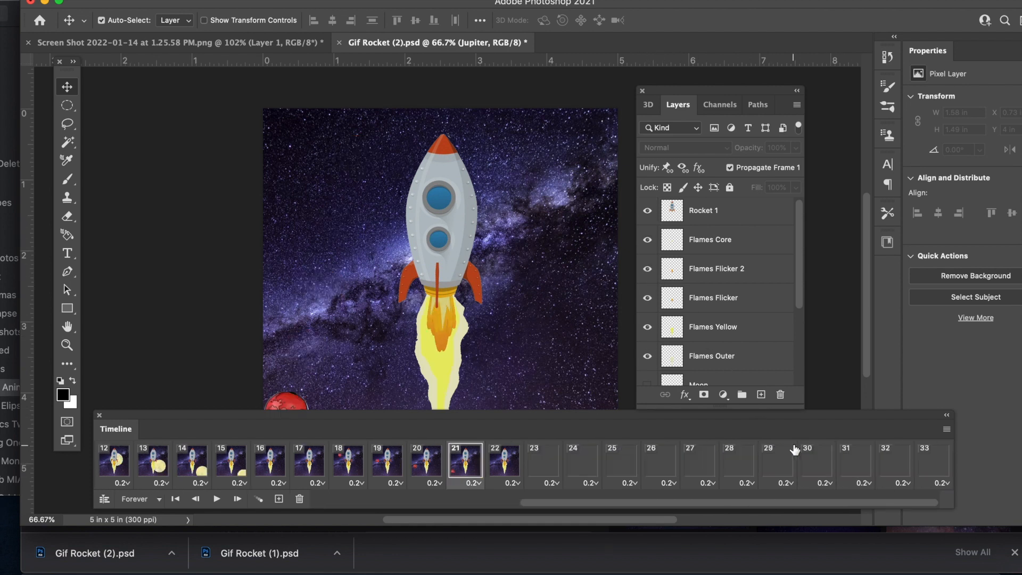
{"action": "left_click", "coordinate": [498, 462]}
{"action": "left_click", "coordinate": [647, 269]}
{"action": "left_click", "coordinate": [648, 239]}
{"action": "left_click", "coordinate": [543, 461]}
{"action": "left_click", "coordinate": [647, 298]}
Play the animation to check the flickering flames, and stop the playback.
{"action": "left_click", "coordinate": [217, 499]}
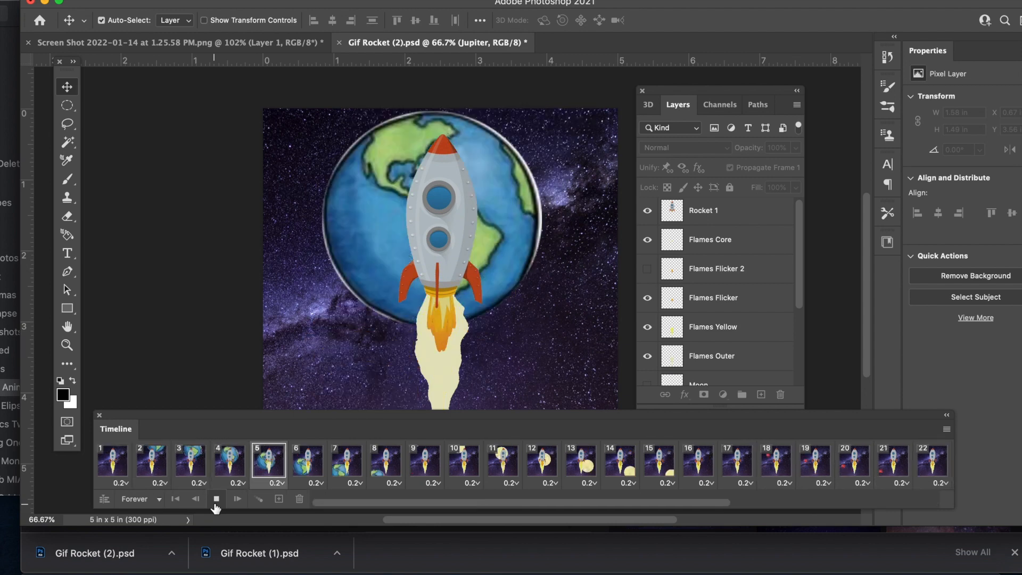
{"action": "left_click", "coordinate": [215, 504]}
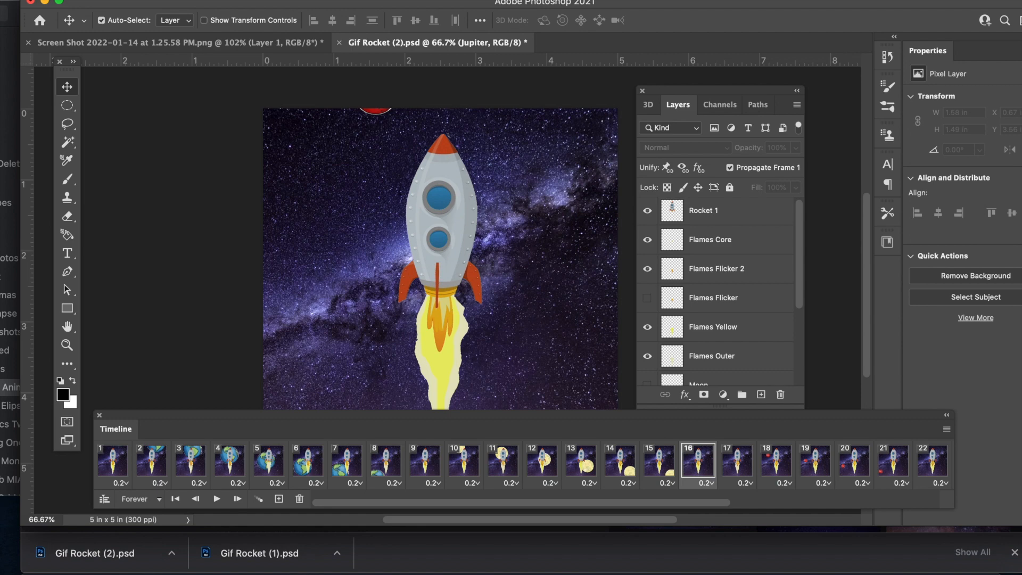
Start a Save for Web export of the animation as a GIF and set its image size to 1200 x 1200 px.
{"action": "left_click", "coordinate": [115, 0]}
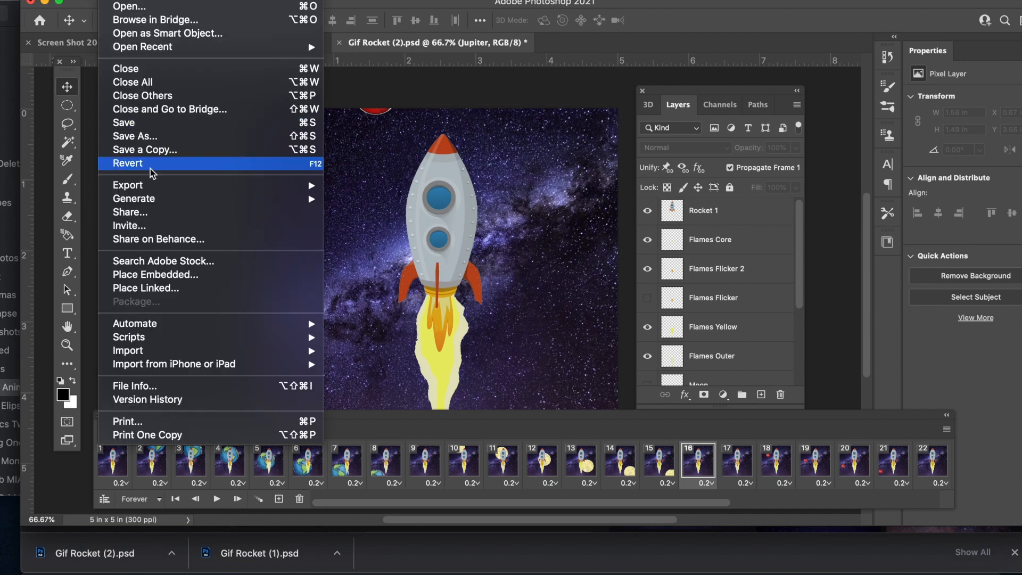
{"action": "mouse_move", "coordinate": [163, 188]}
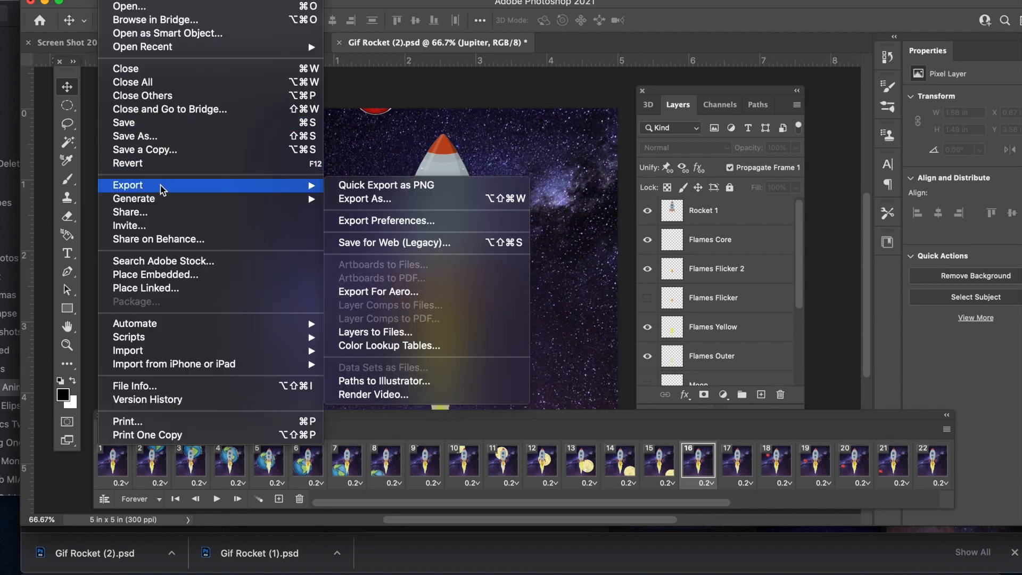
{"action": "left_click", "coordinate": [400, 245]}
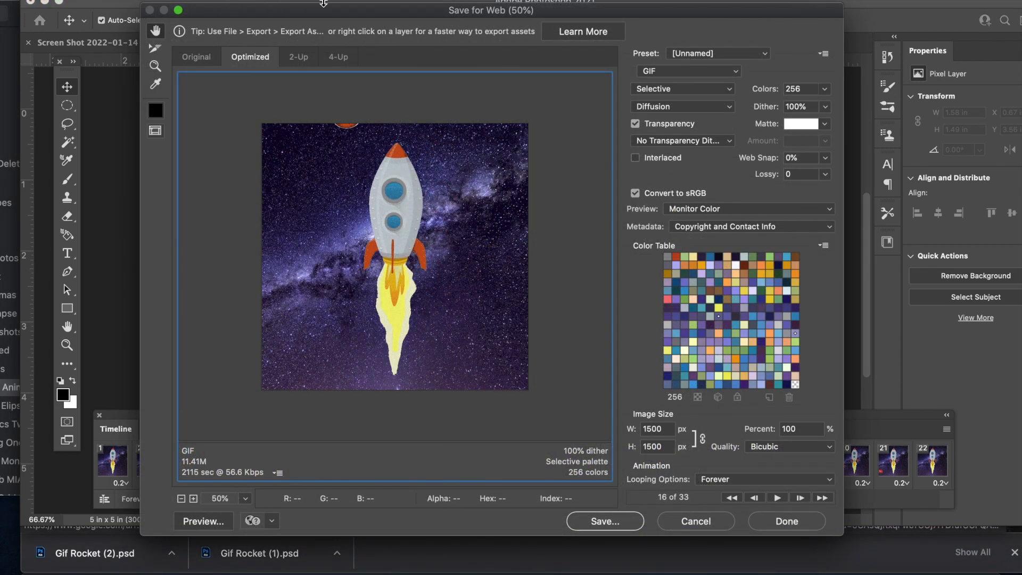
{"action": "double_click", "coordinate": [663, 428]}
{"action": "type", "text": "1"}
{"action": "left_click_drag", "start_coordinate": [328, 10], "coordinate": [319, 4]}
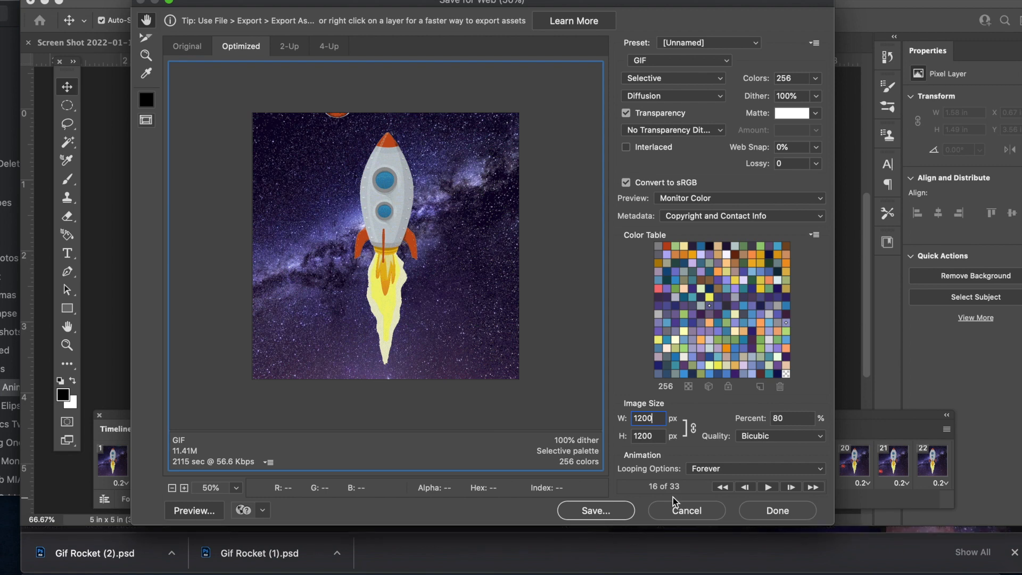
Save the GIF in the Design Animation Files folder, named with the creator's first name followed by "Rocket 2".
{"action": "left_click", "coordinate": [611, 520]}
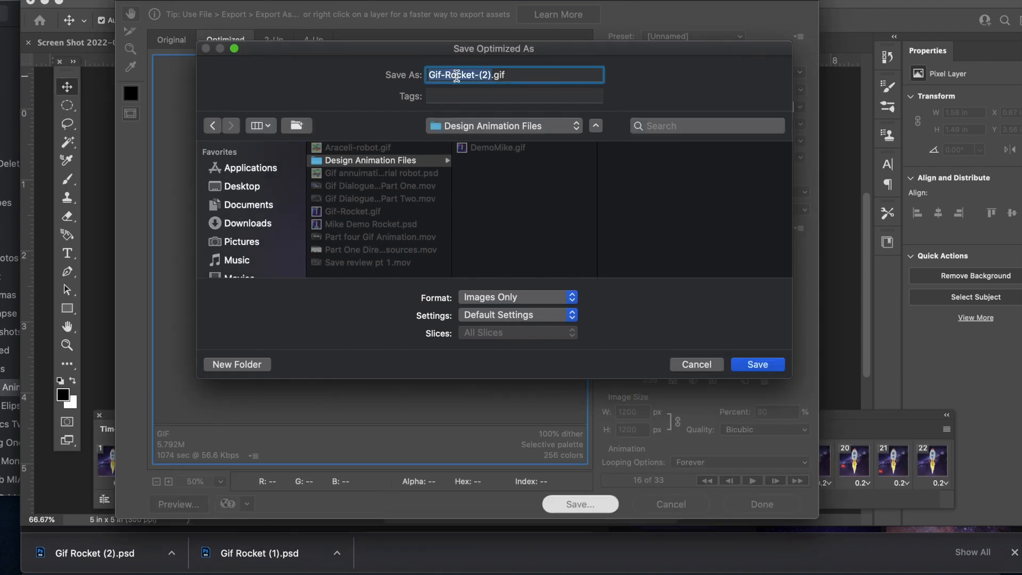
{"action": "type", "text": "Mike R"}
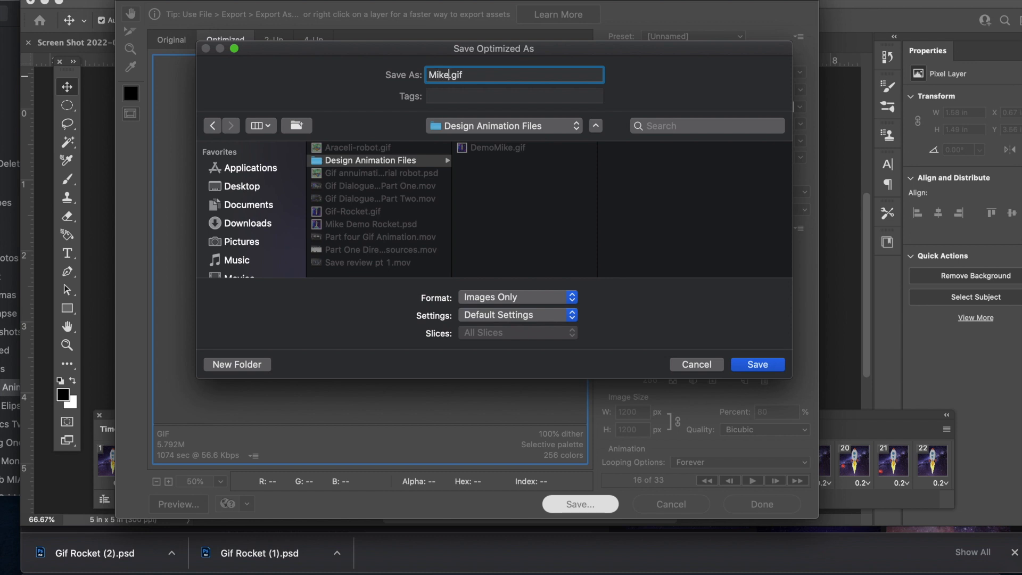
{"action": "type", "text": "ocket 2"}
{"action": "left_click", "coordinate": [353, 163]}
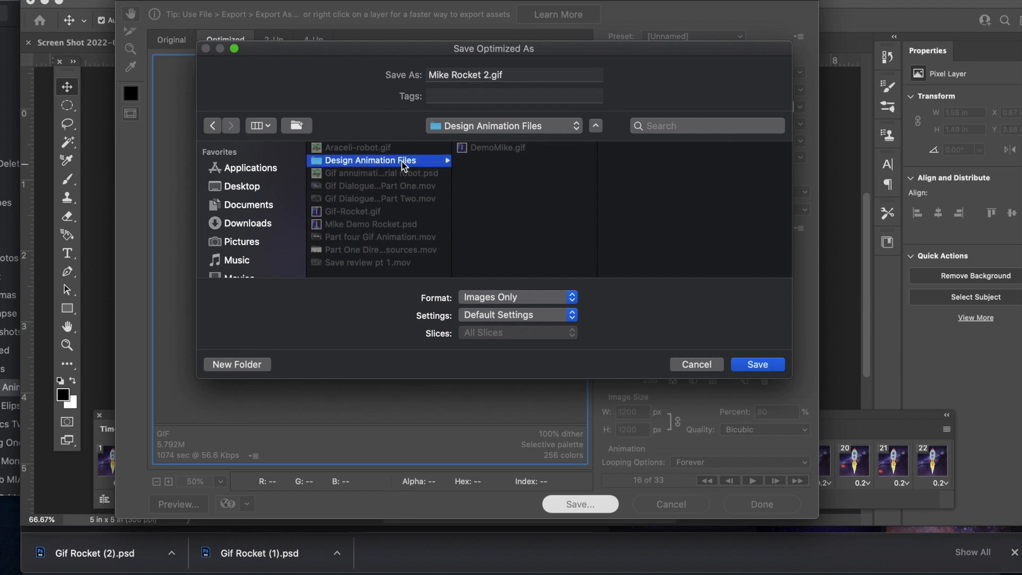
{"action": "left_click", "coordinate": [757, 365]}
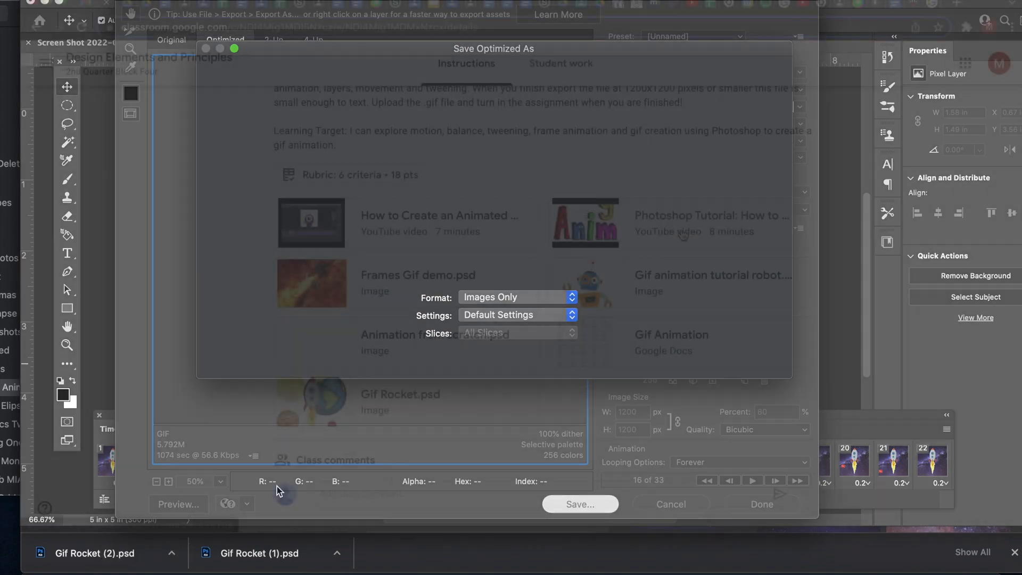
Switch to Google Chrome and view the Gif Animation assignment instructions in Google Classroom.
{"action": "scroll", "coordinate": [938, 159], "scroll_direction": "up", "scroll_amount": 2}
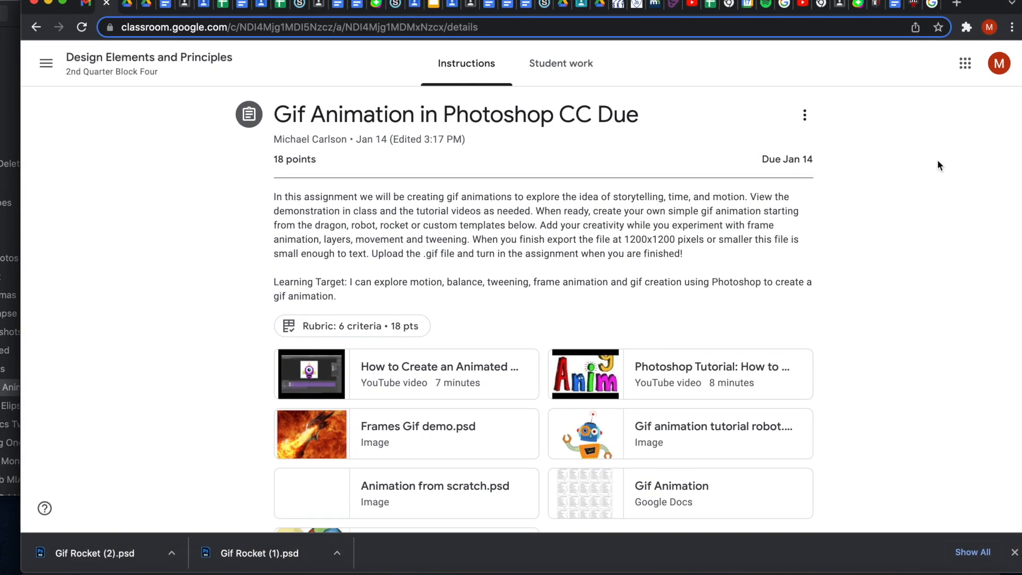